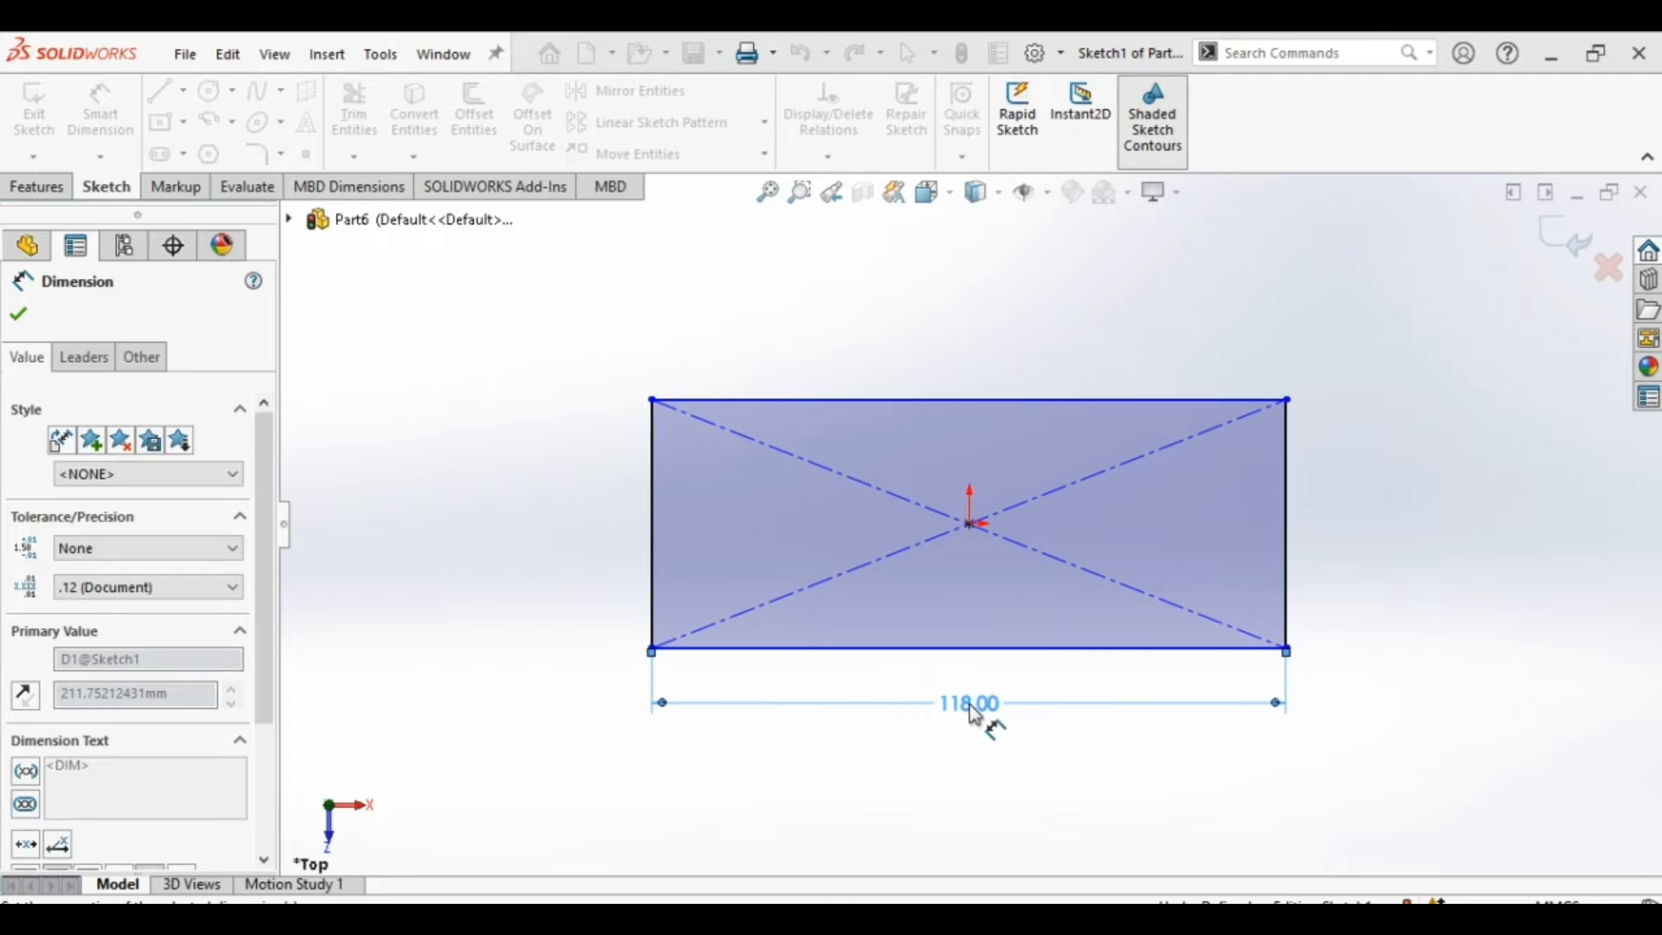
Dimension the rectangle's vertical side and set its height to 44 mm.
left_click(1290, 580)
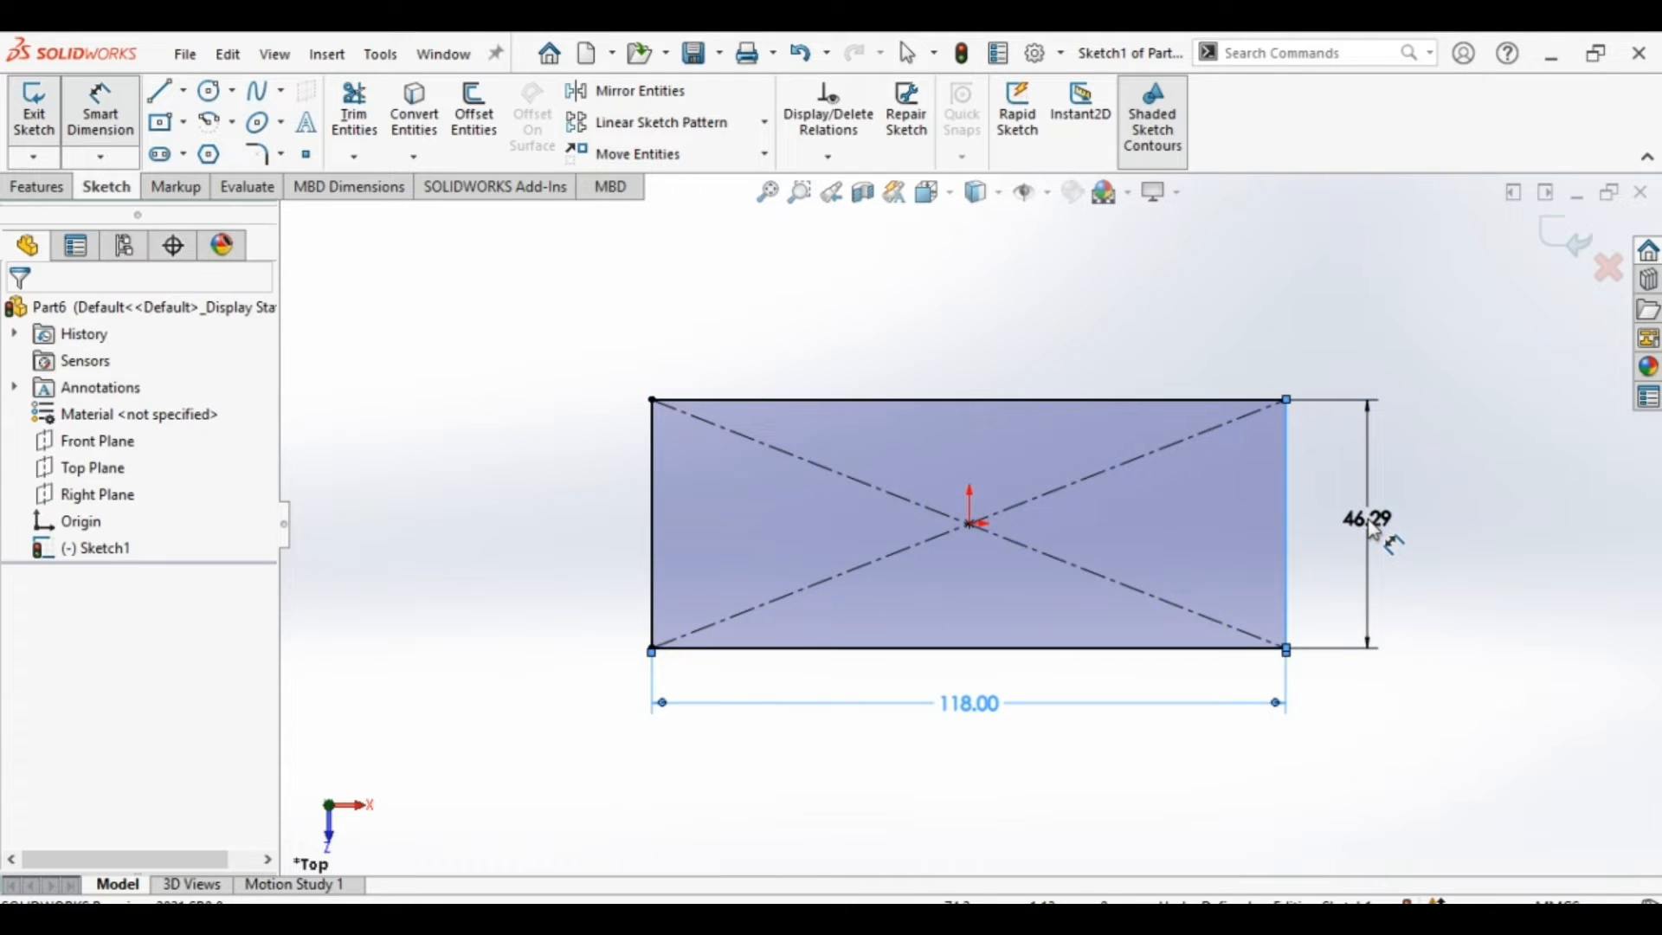
left_click(1375, 530)
type("44")
key("Return")
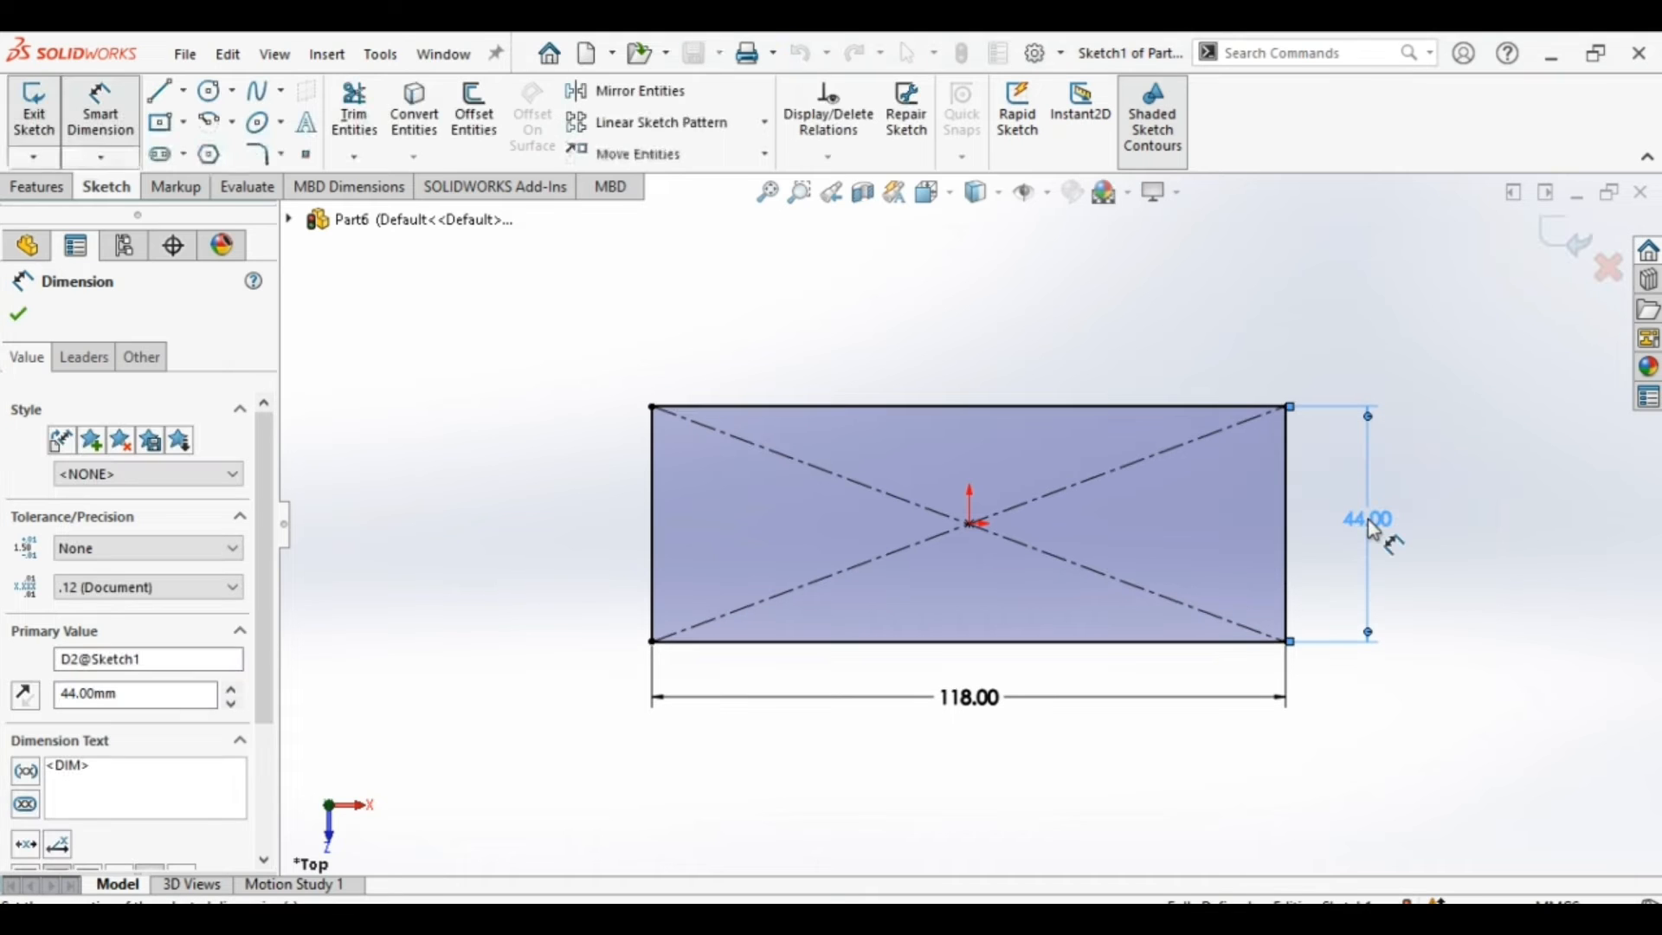
Draw a perimeter circle tangent to the rectangle's upper, right and lower edges.
left_click(233, 92)
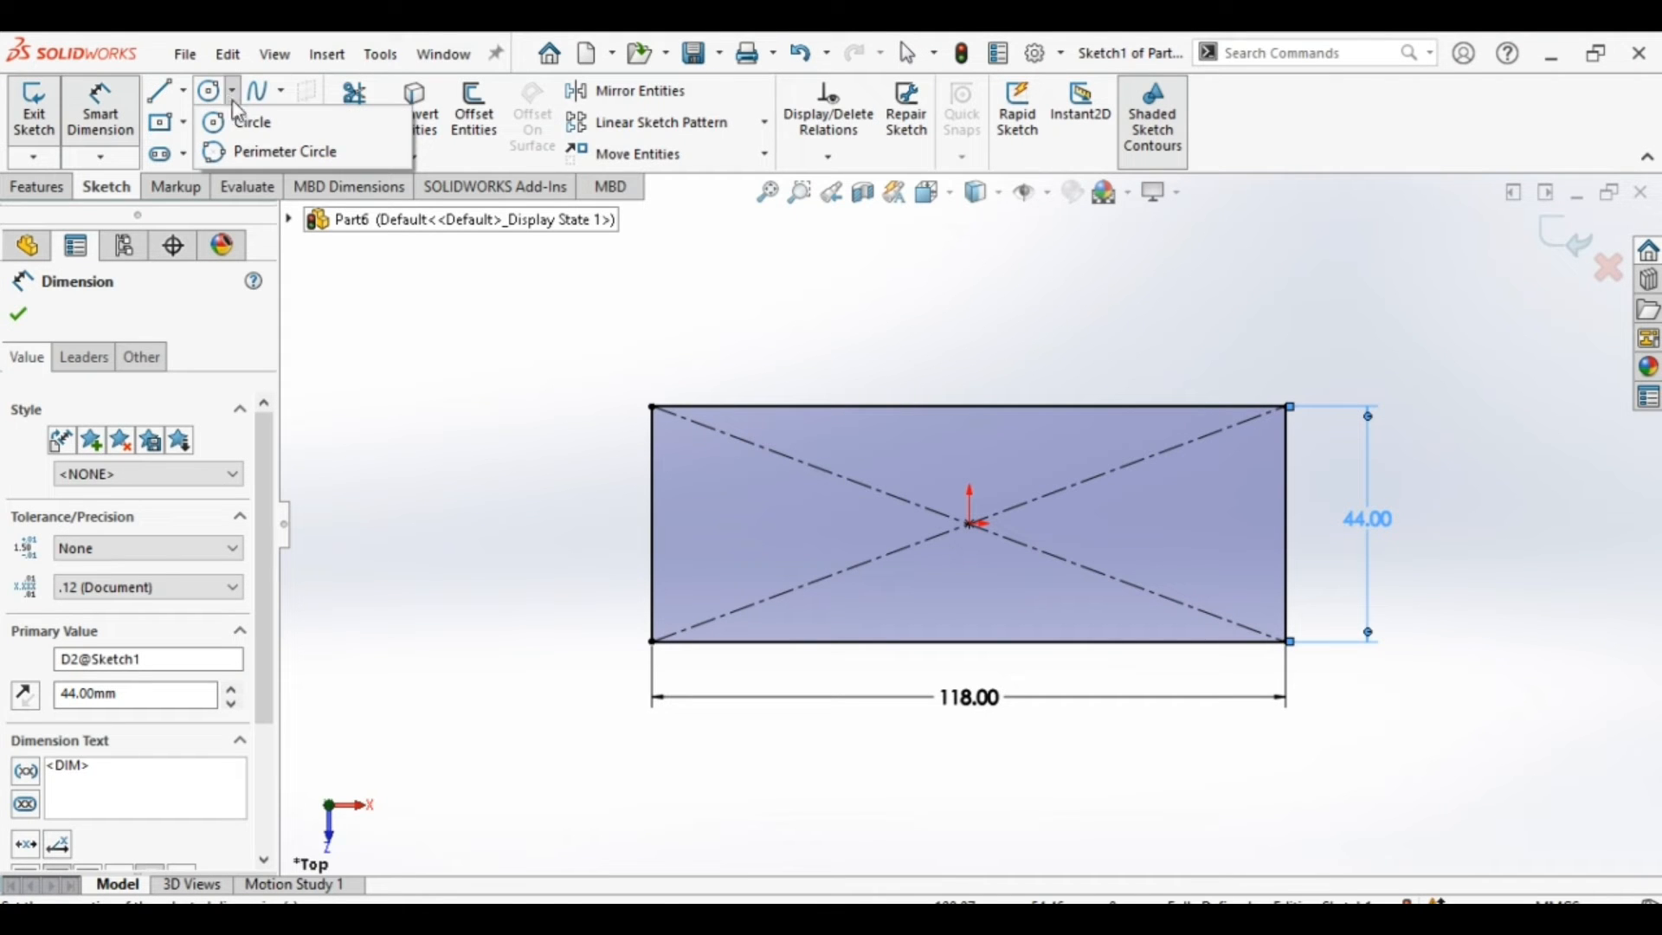
left_click(245, 154)
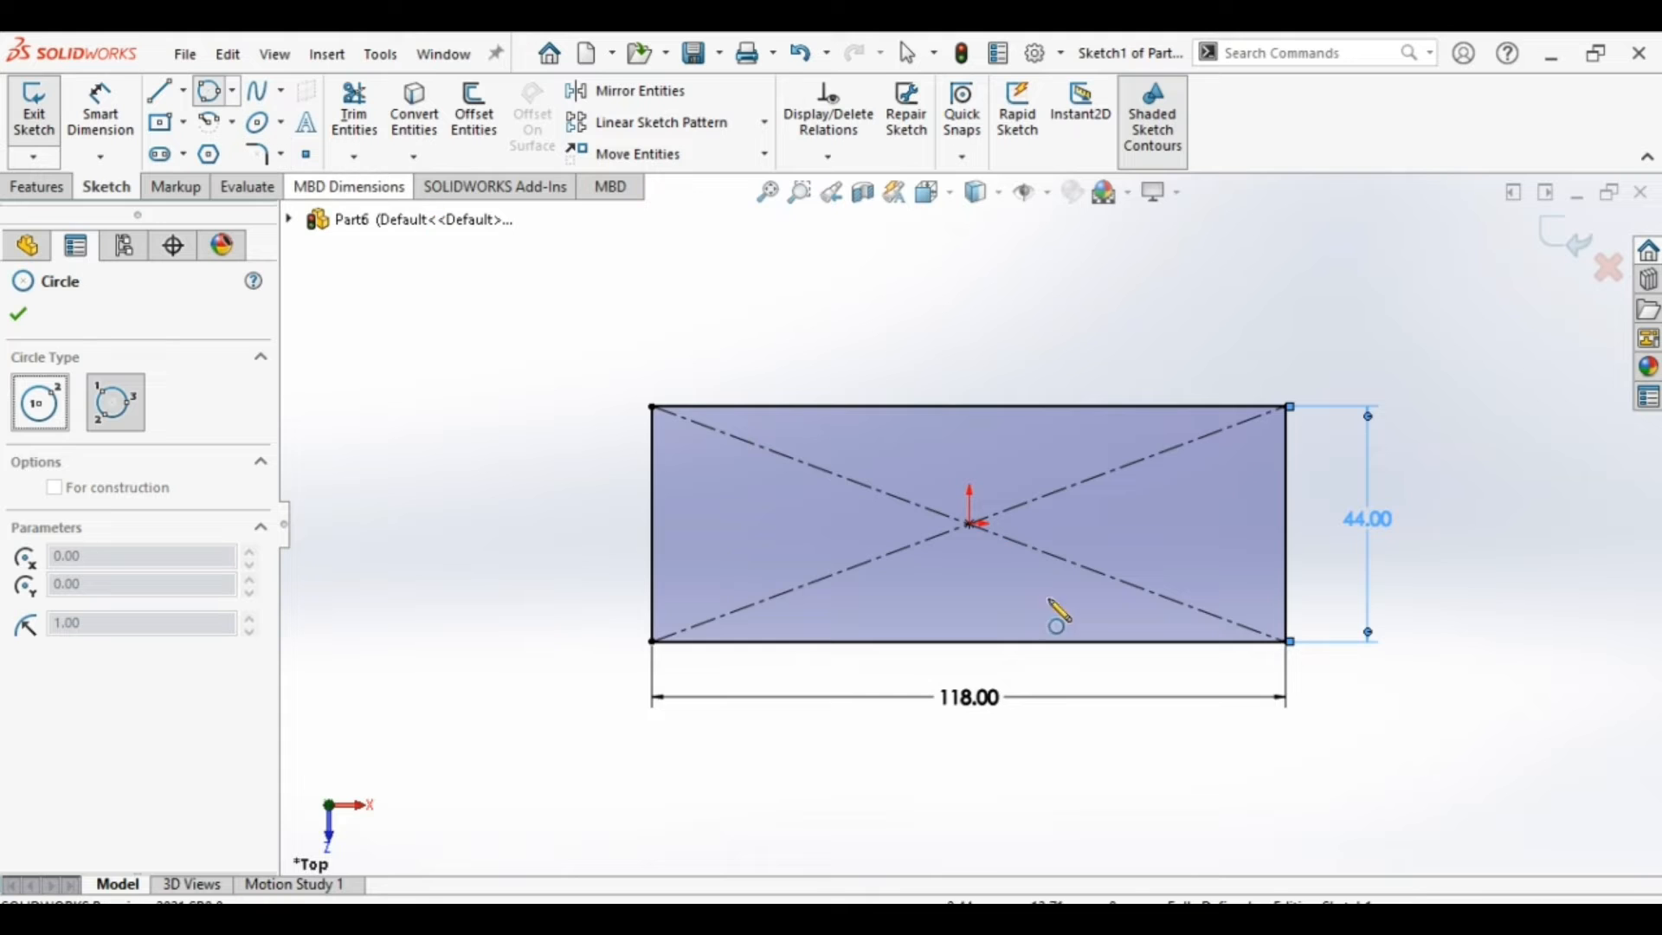
left_click(1161, 408)
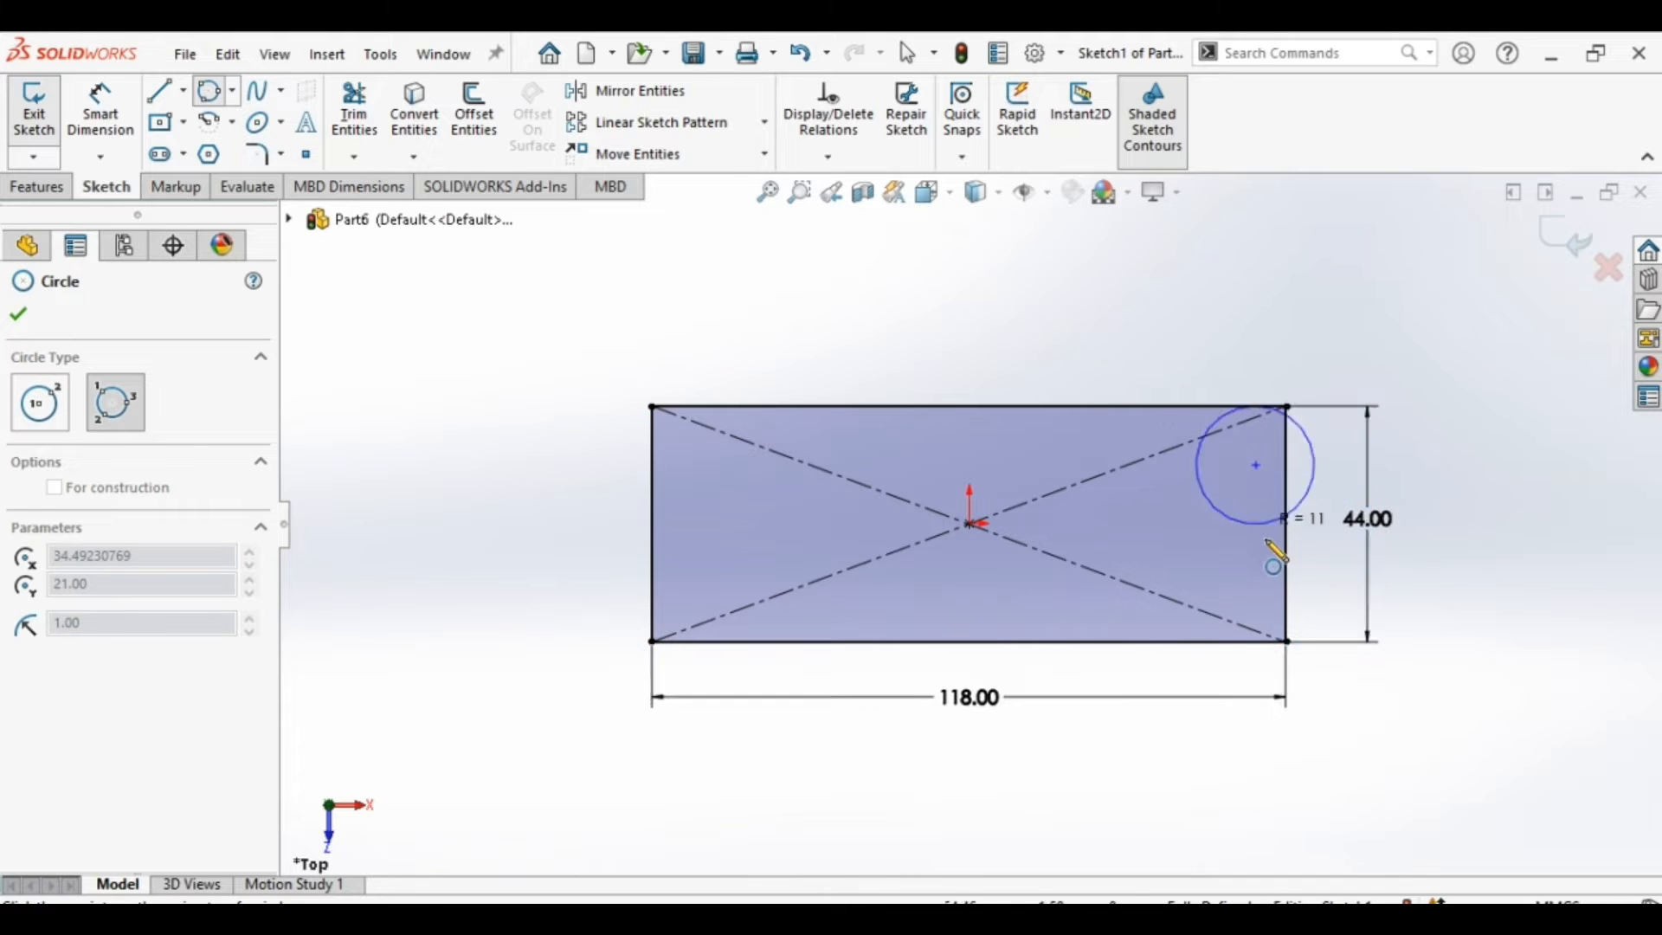
left_click(1287, 547)
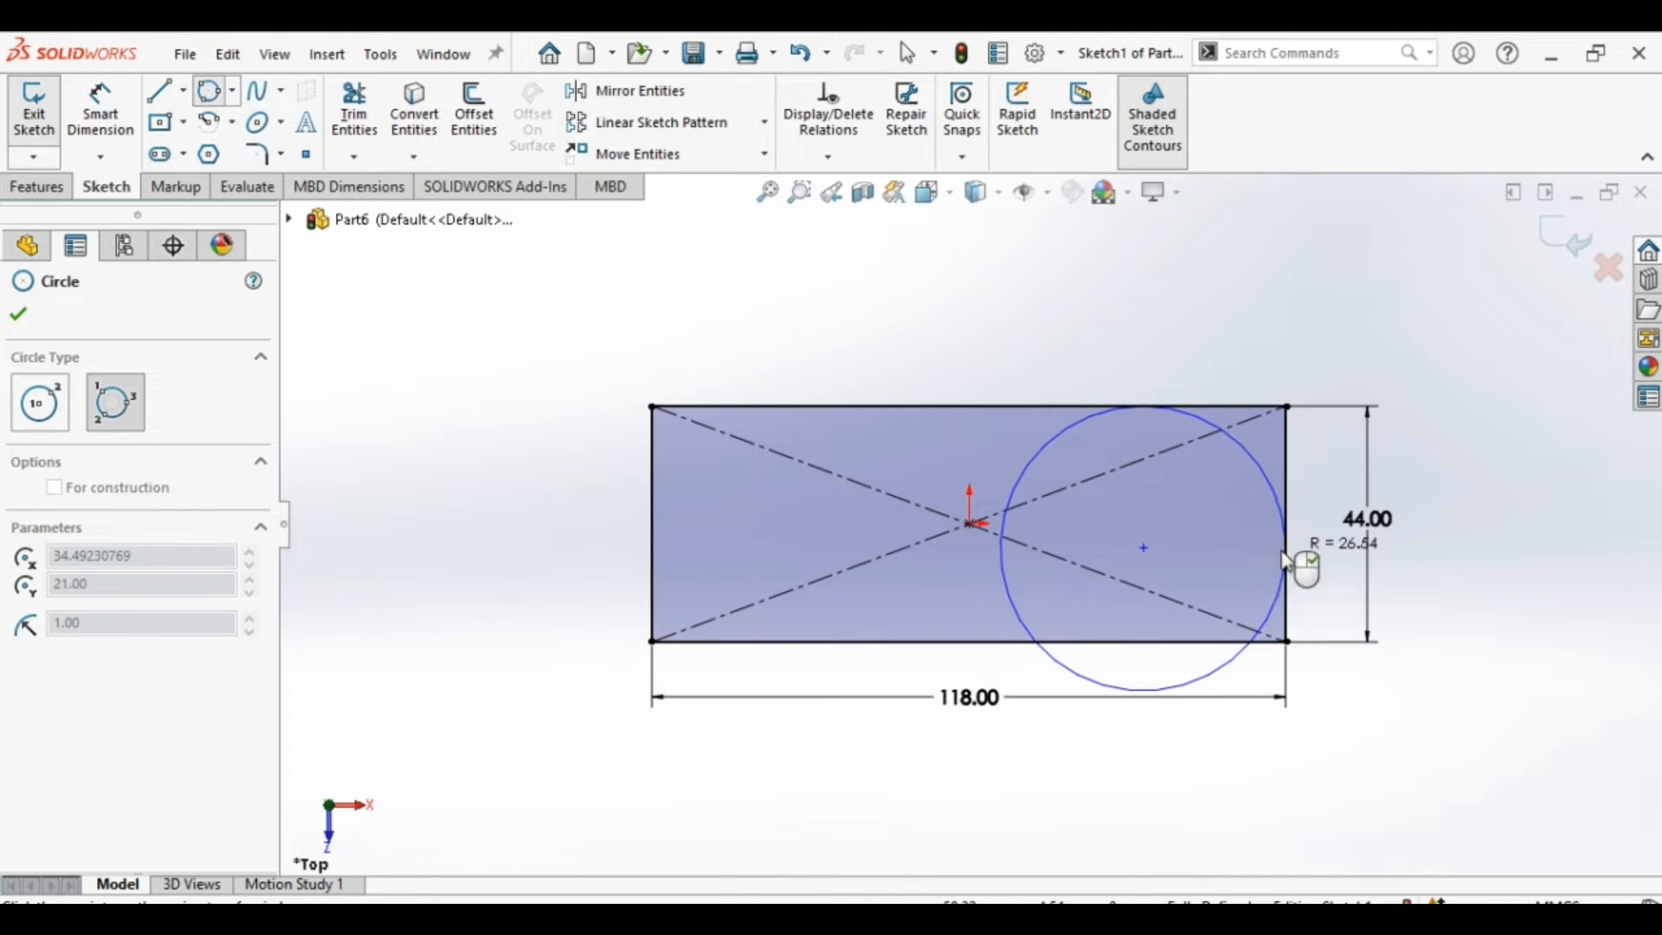
left_click(1151, 641)
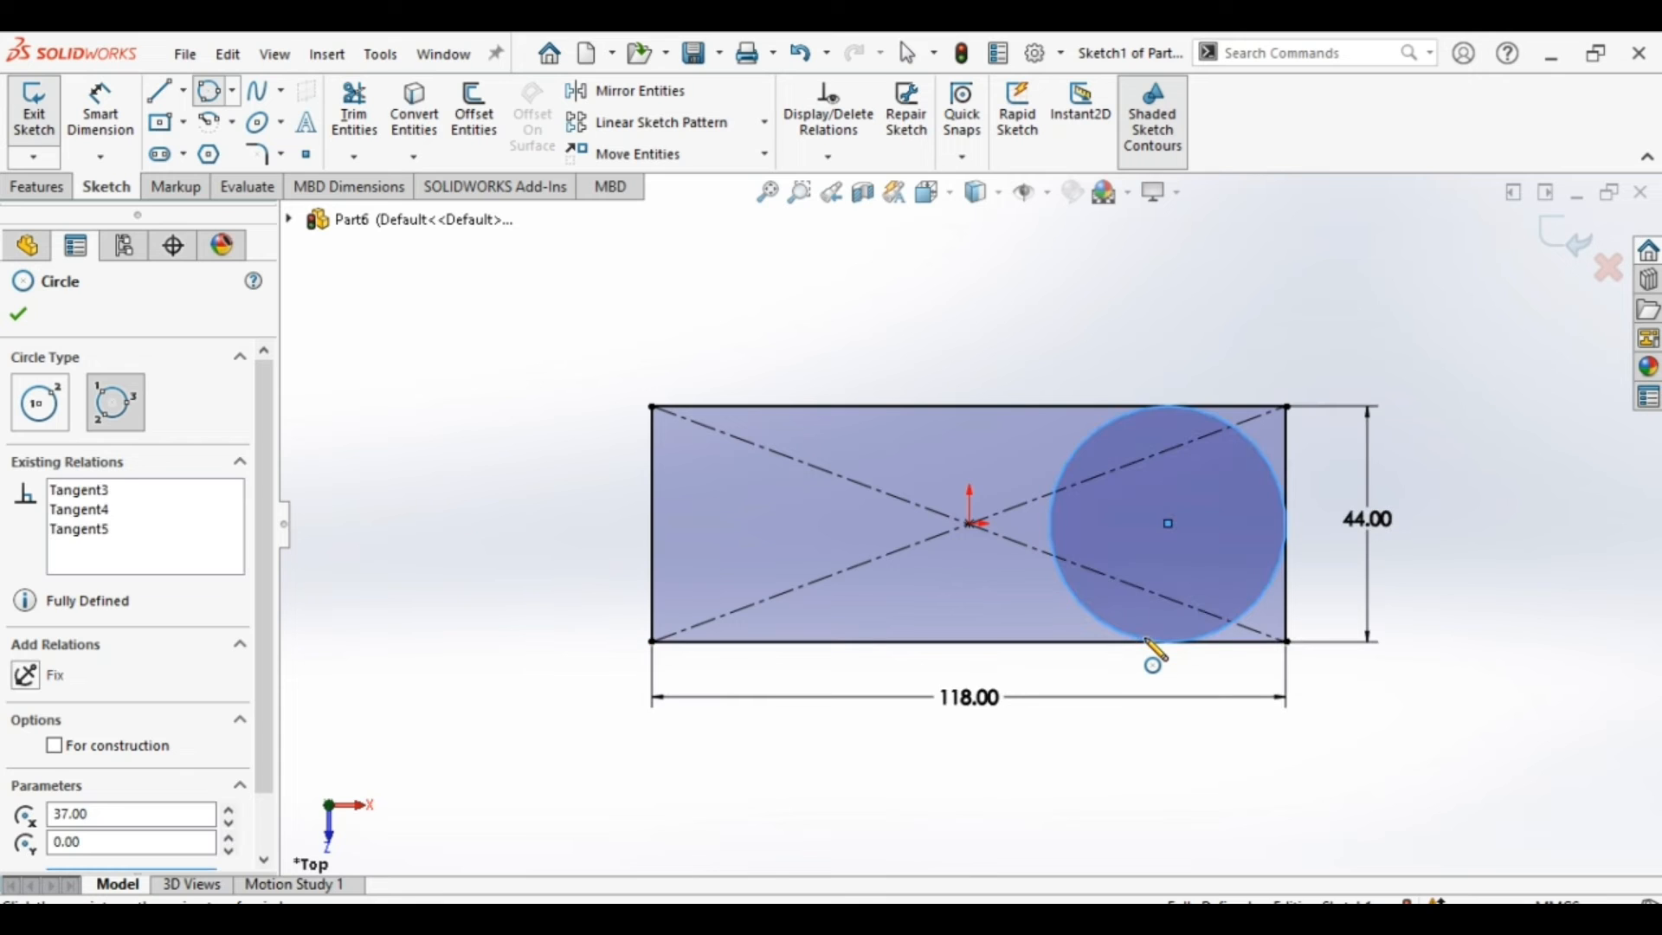
key("Escape")
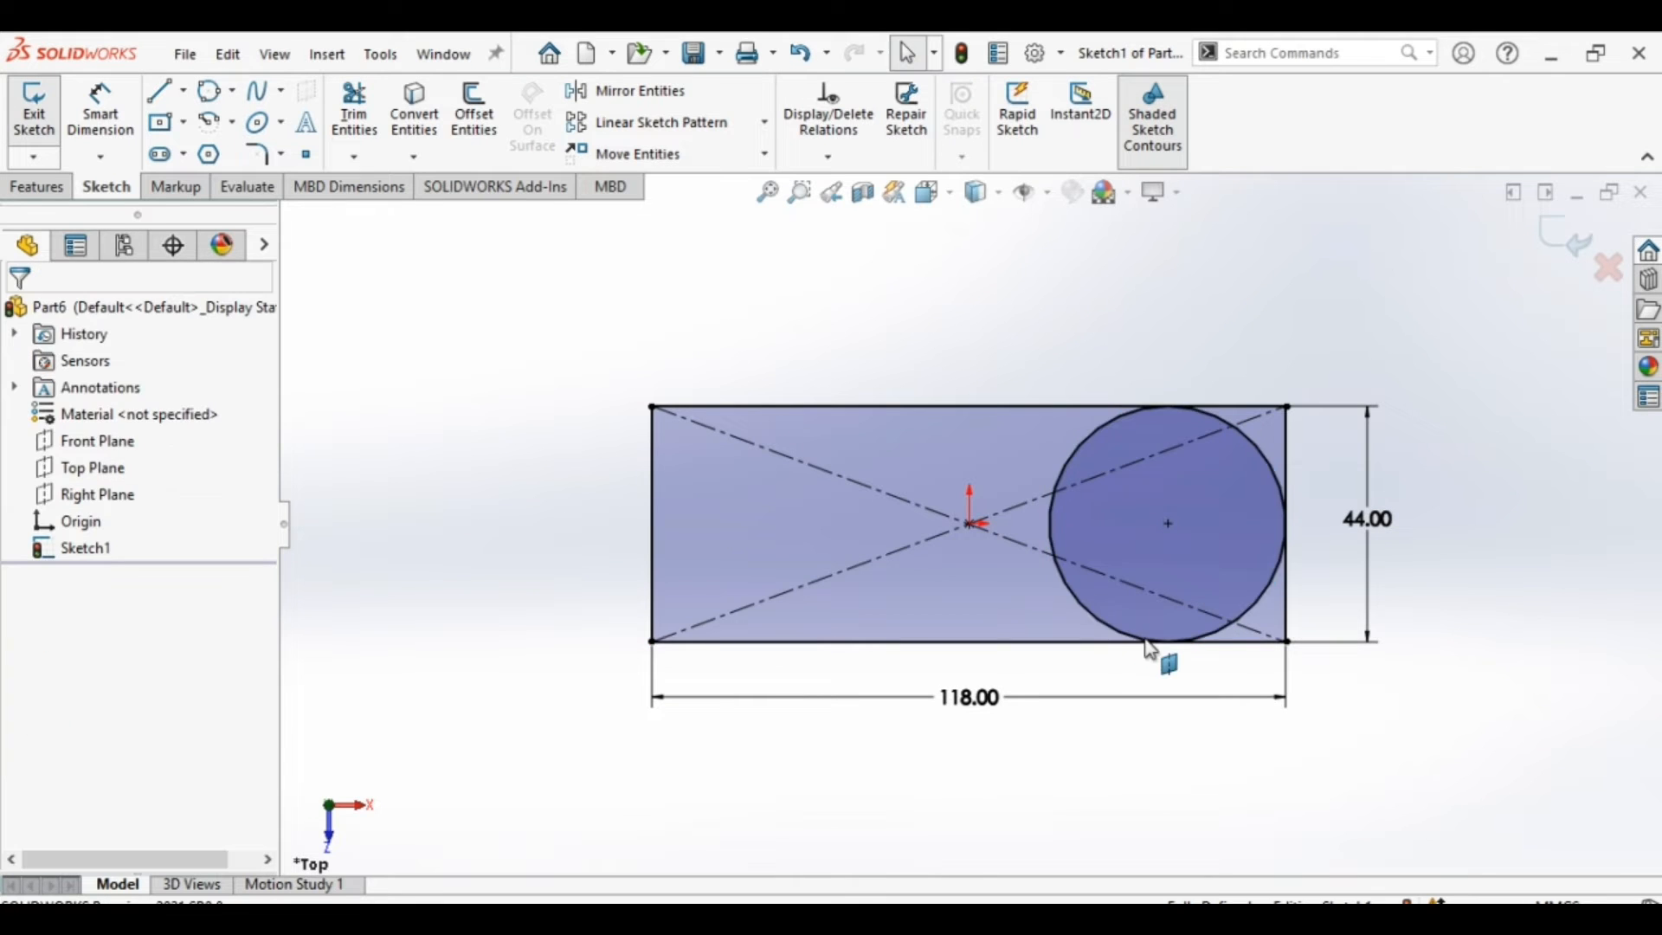
Extrude the rectangle region outside the circle together with the circle region 16 mm to form a plate with one rounded end.
left_click(49, 106)
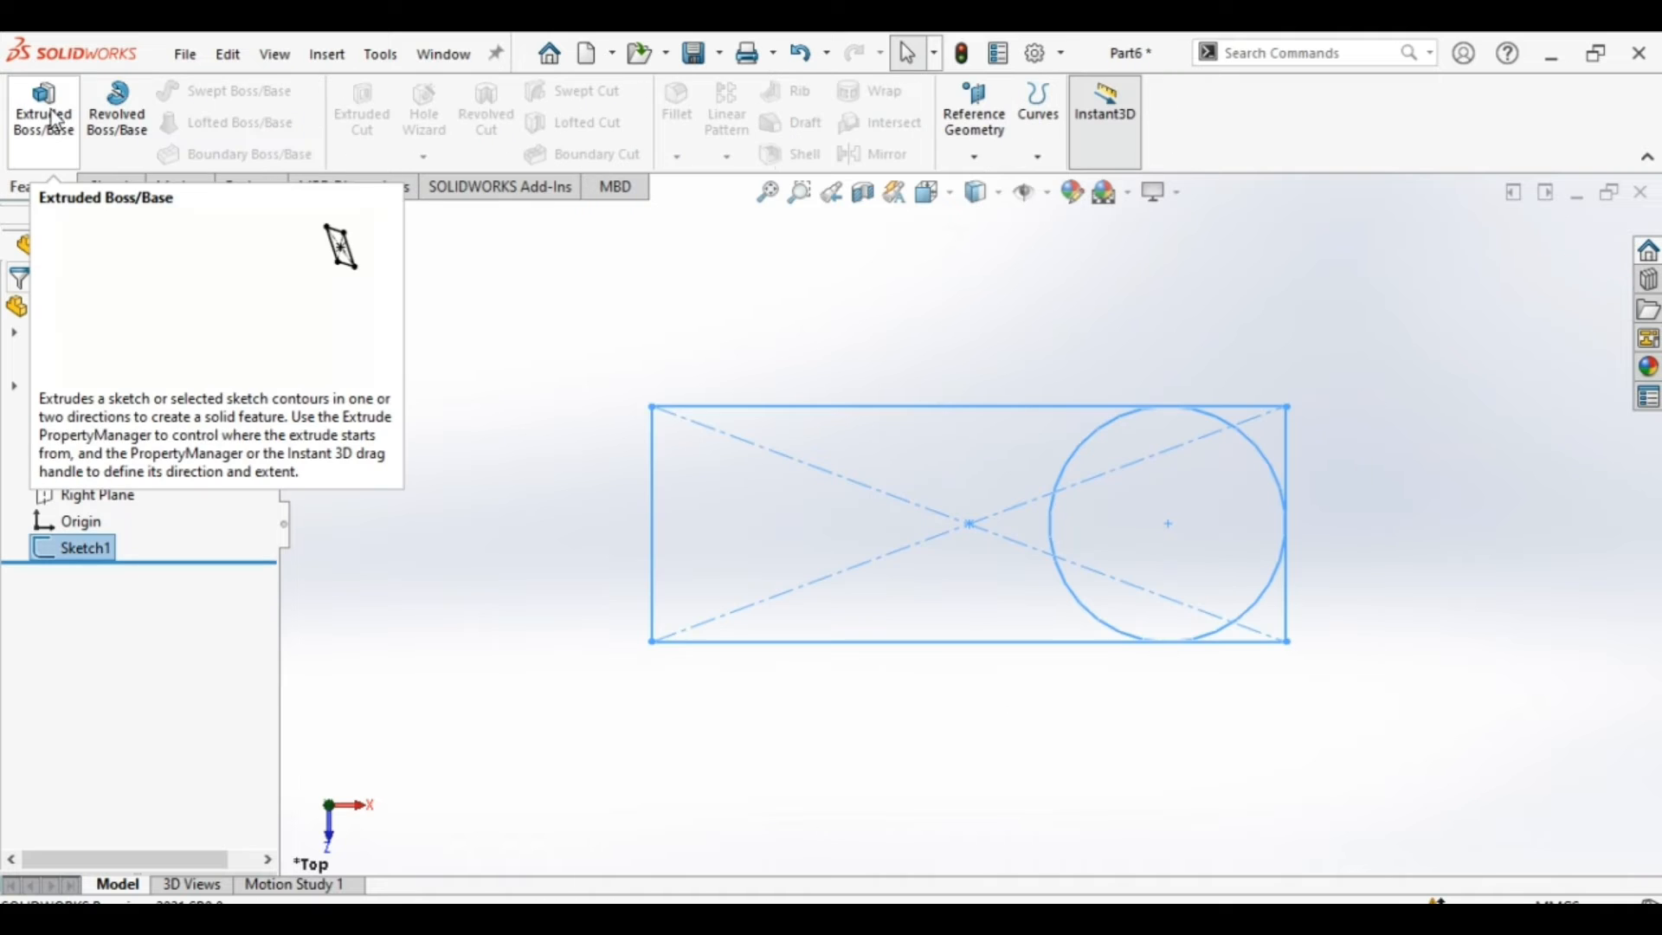
left_click(41, 99)
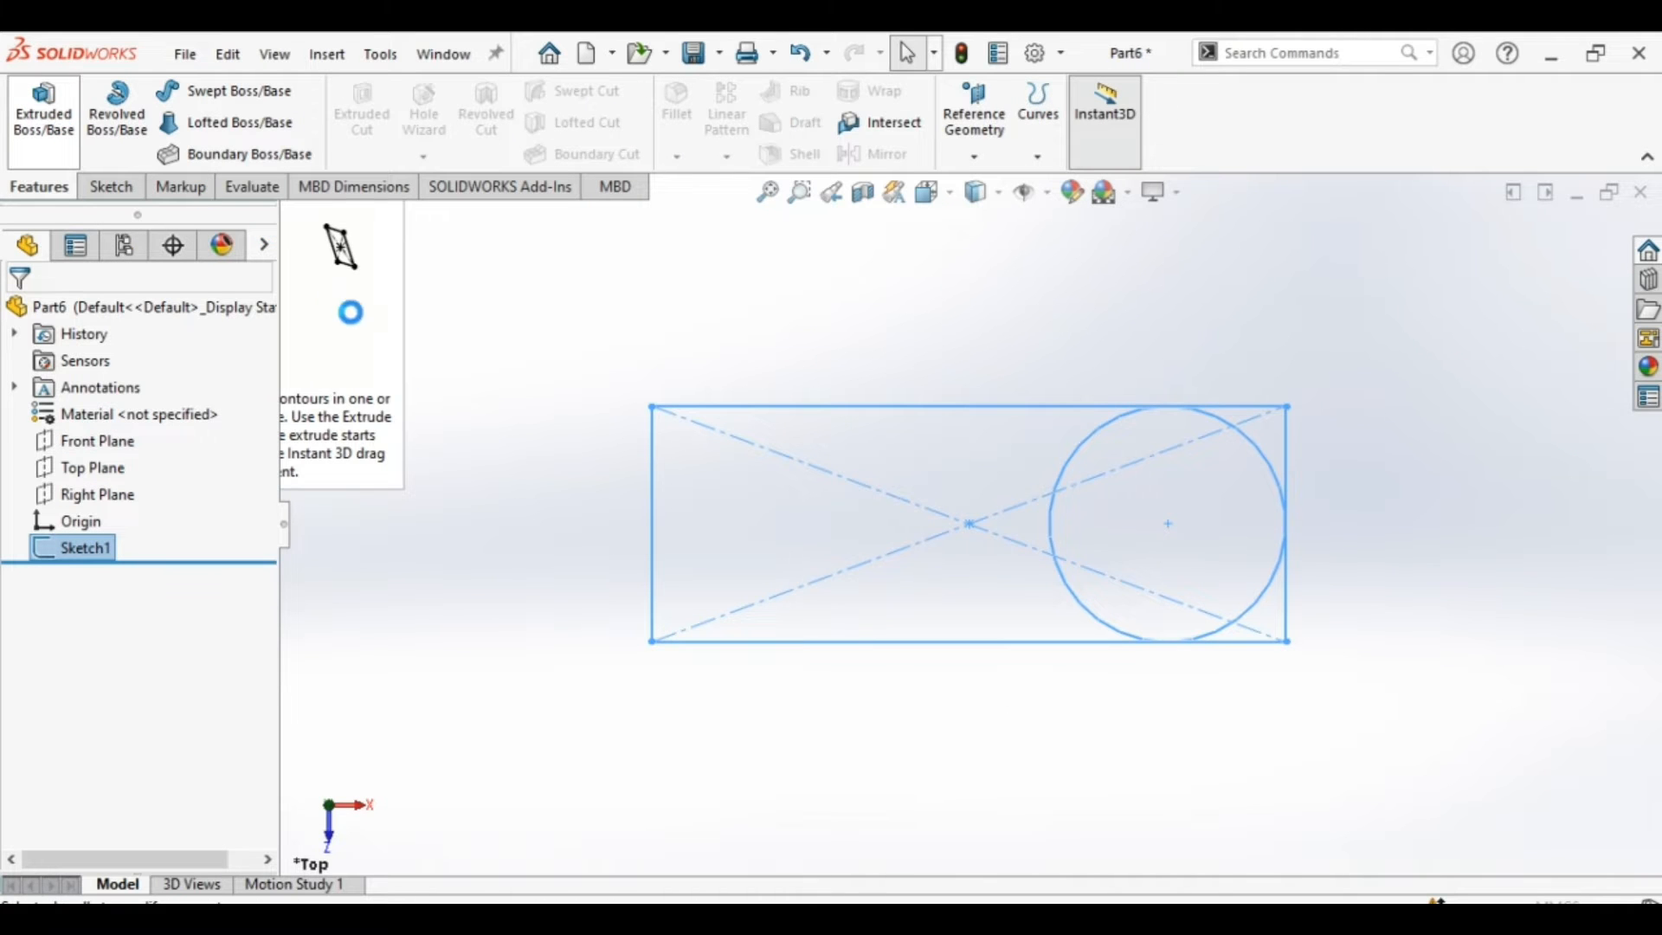
left_click(892, 565)
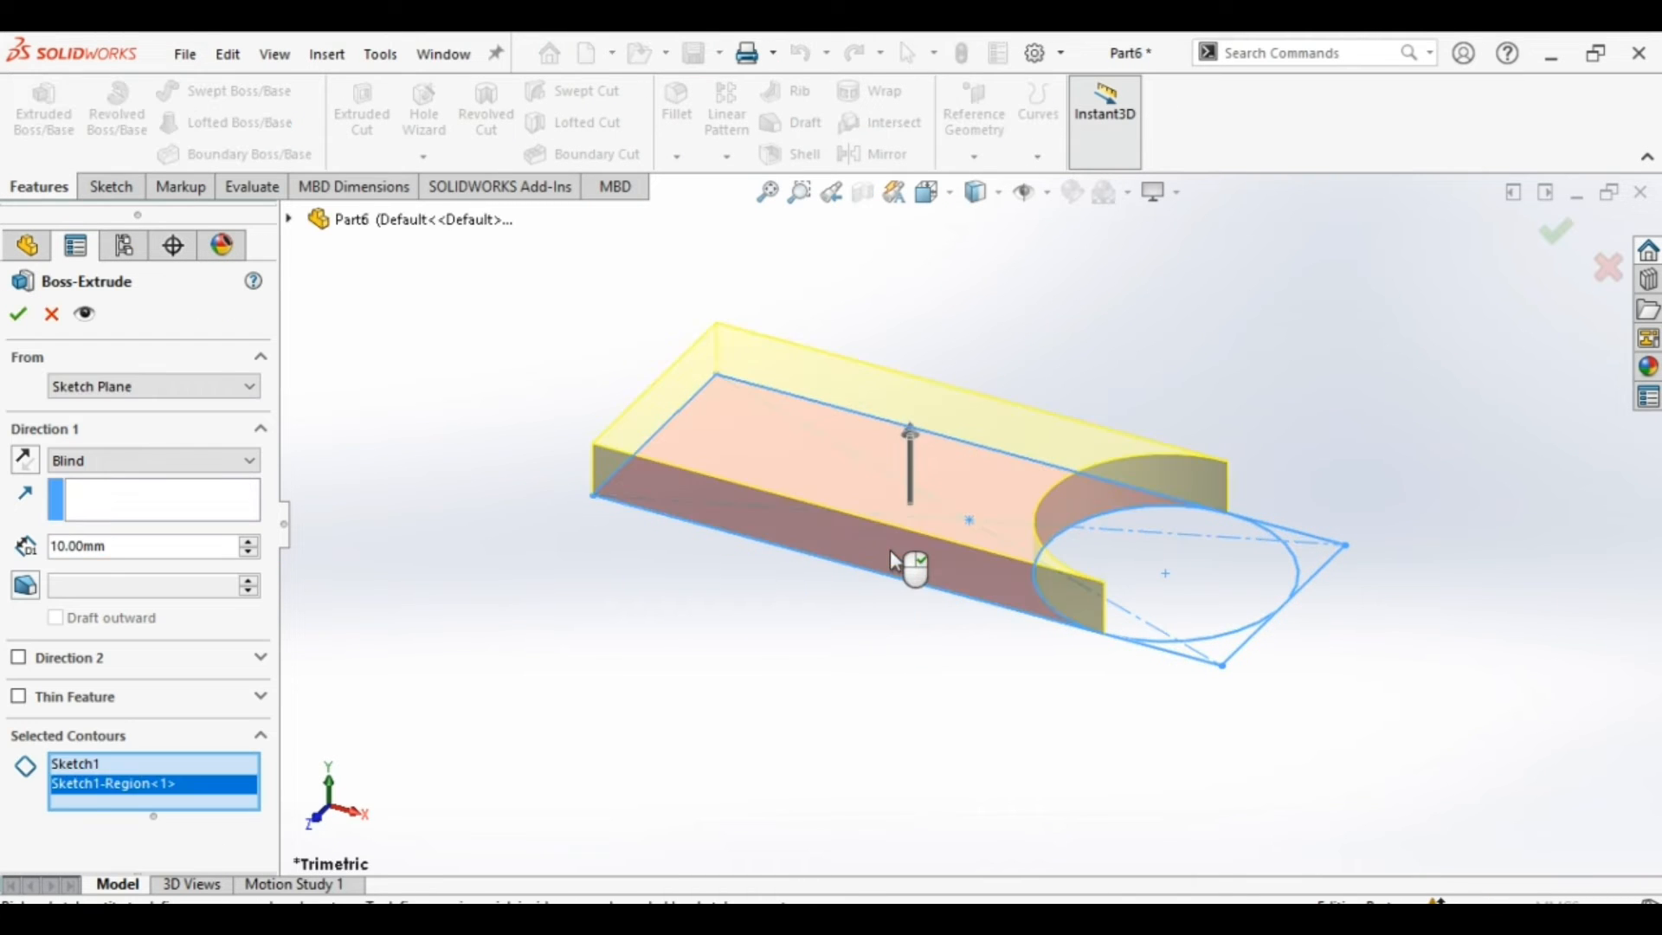
left_click(1160, 619)
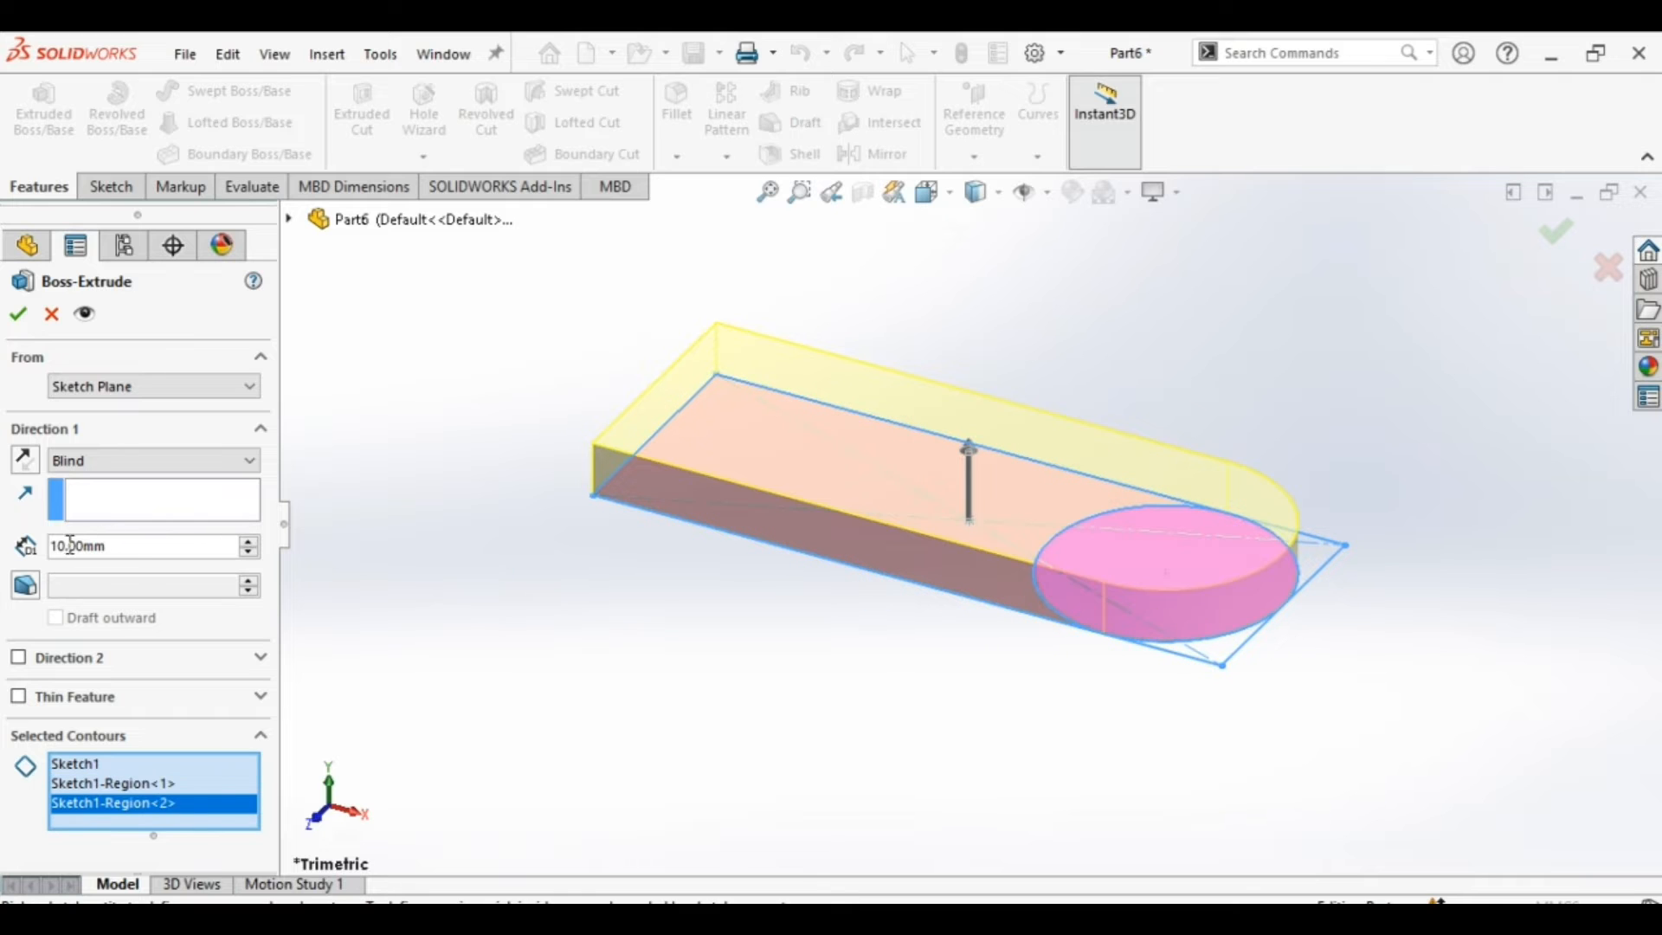
key("BackSpace")
type("6")
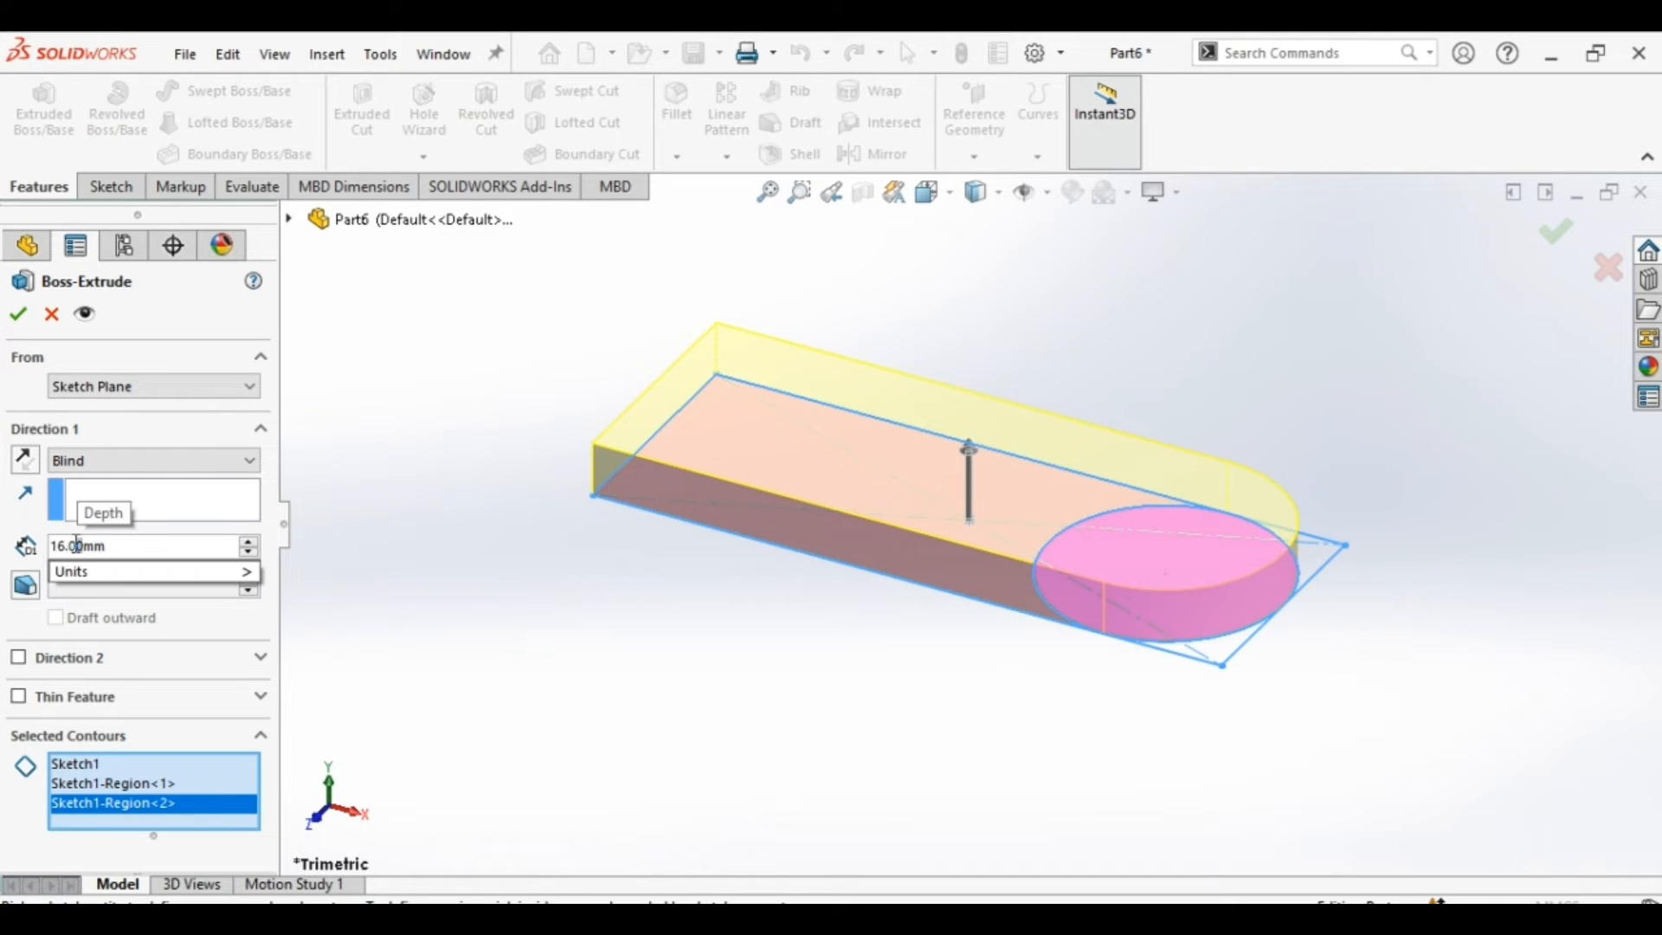
key("Return")
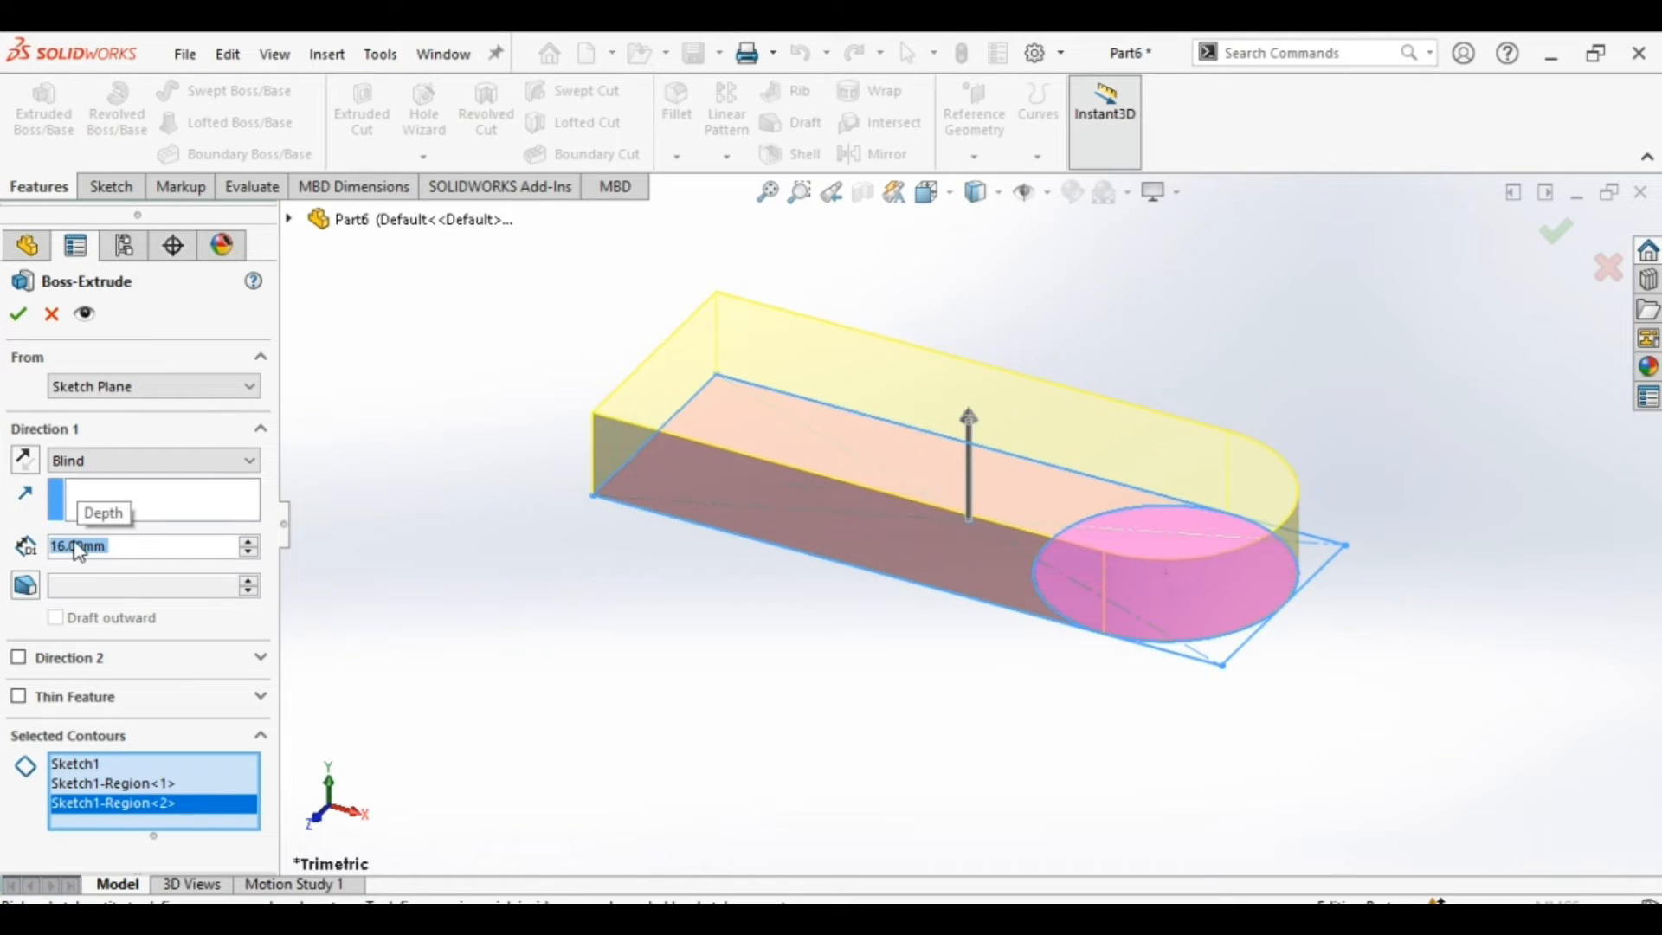
left_click(18, 314)
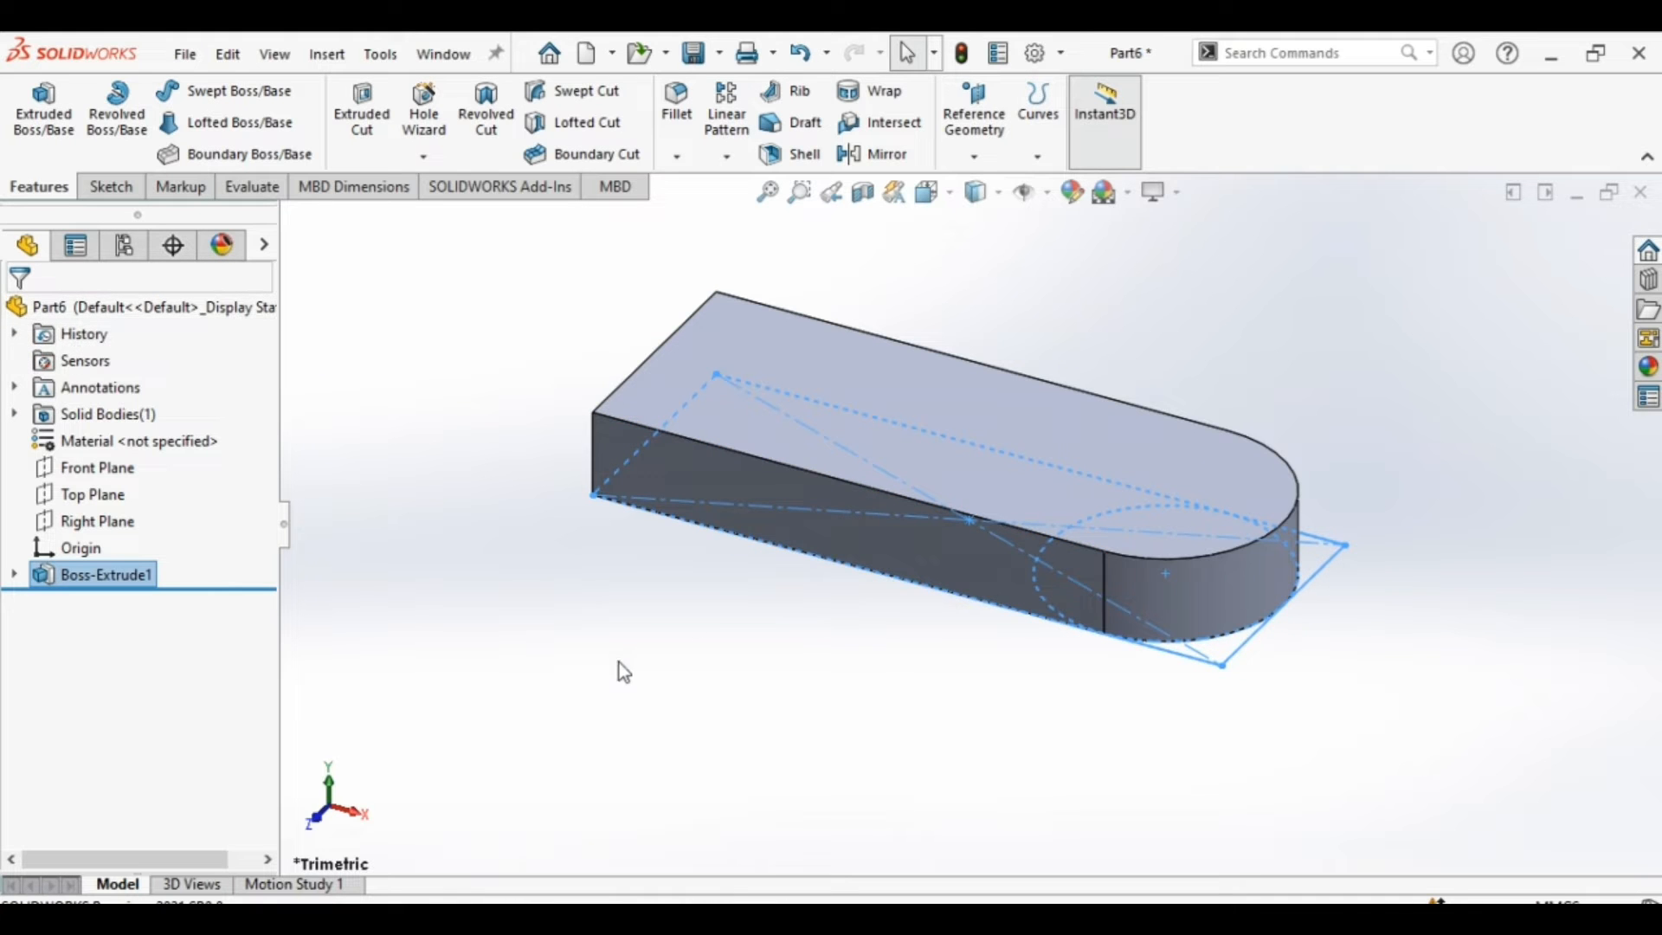
On the plate's top face, sketch a horizontal straight slot from the rounded end's center toward the origin, about 17 mm between centers and 11 mm wide.
left_click(973, 445)
right_click(962, 424)
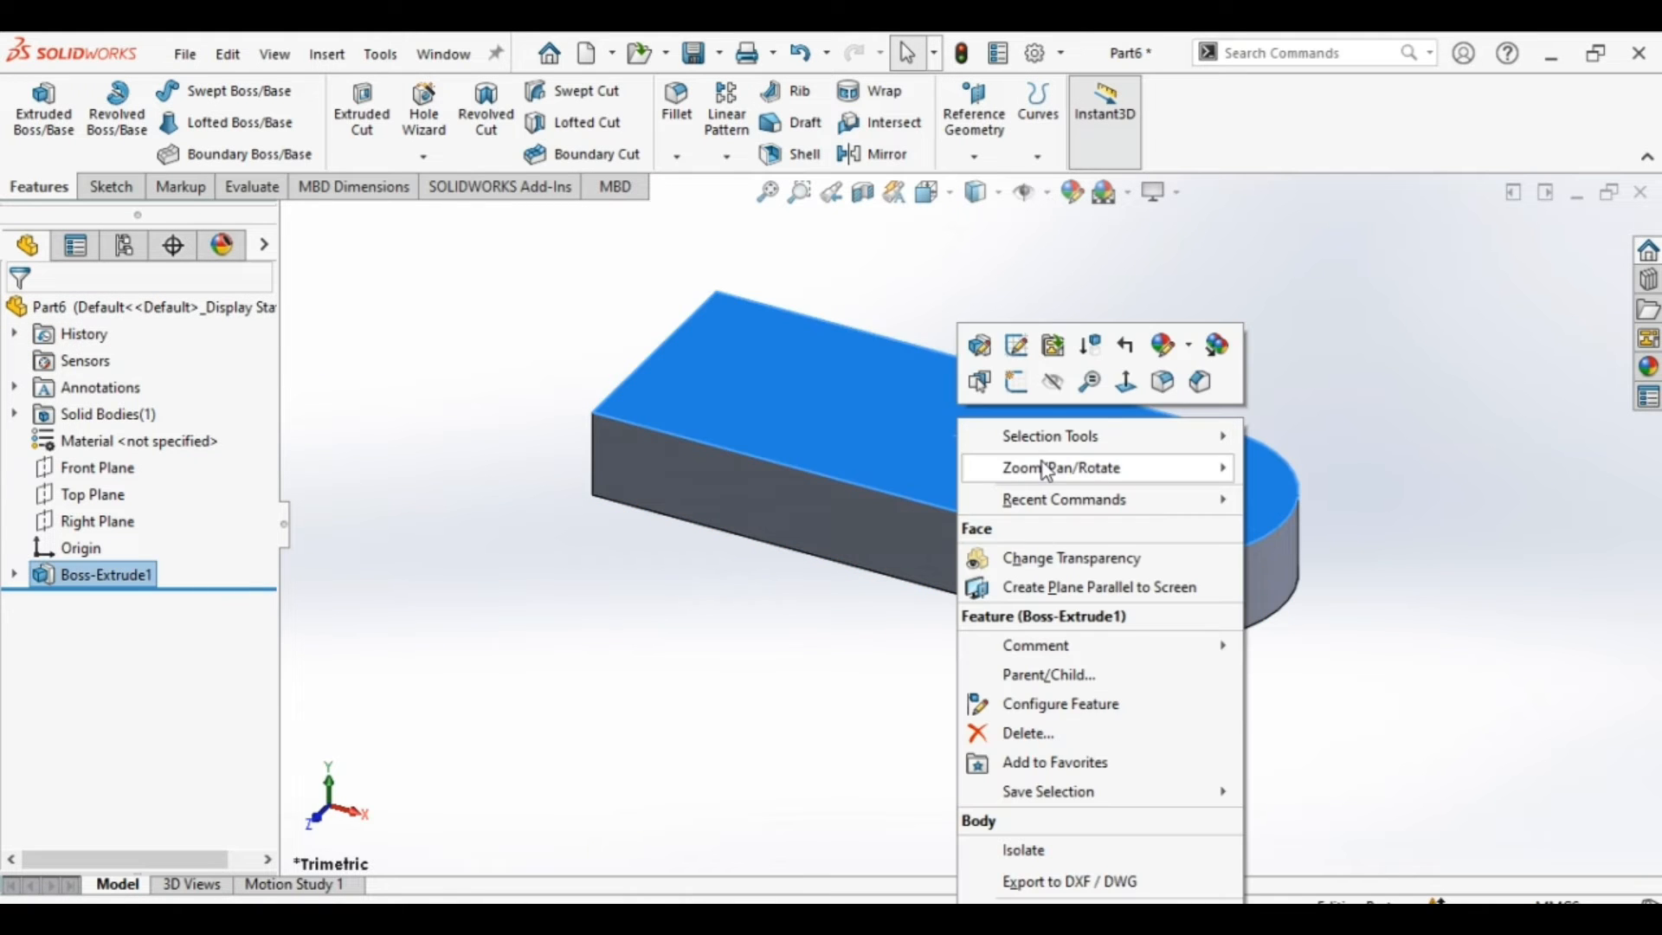
left_click(1017, 389)
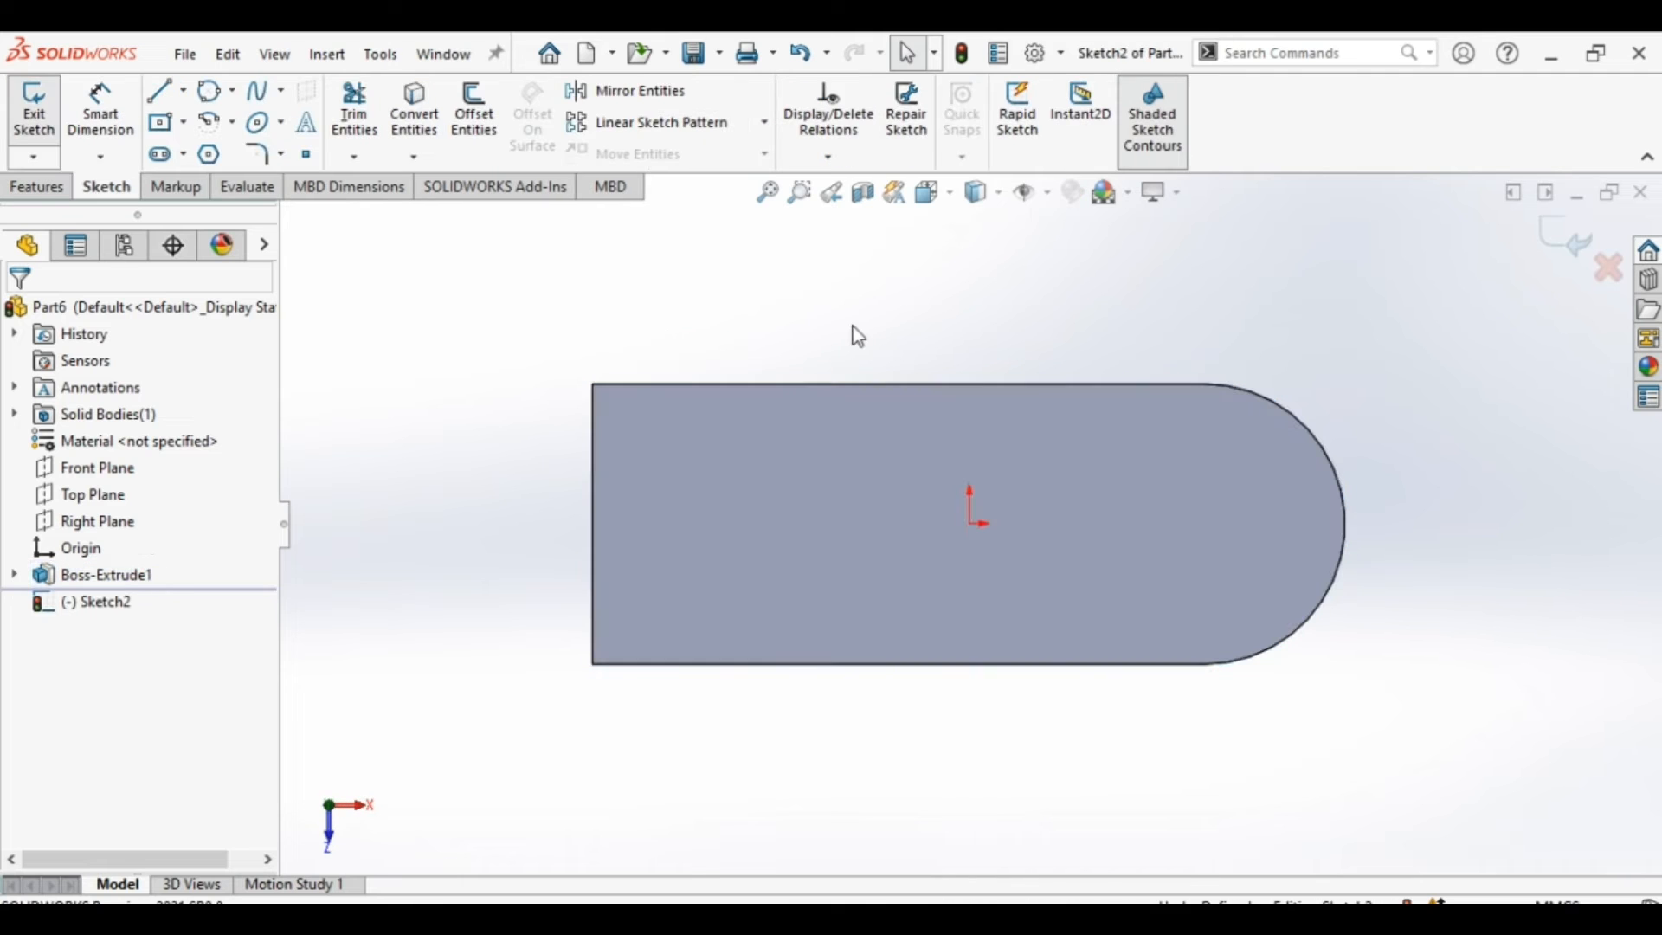
left_click(182, 154)
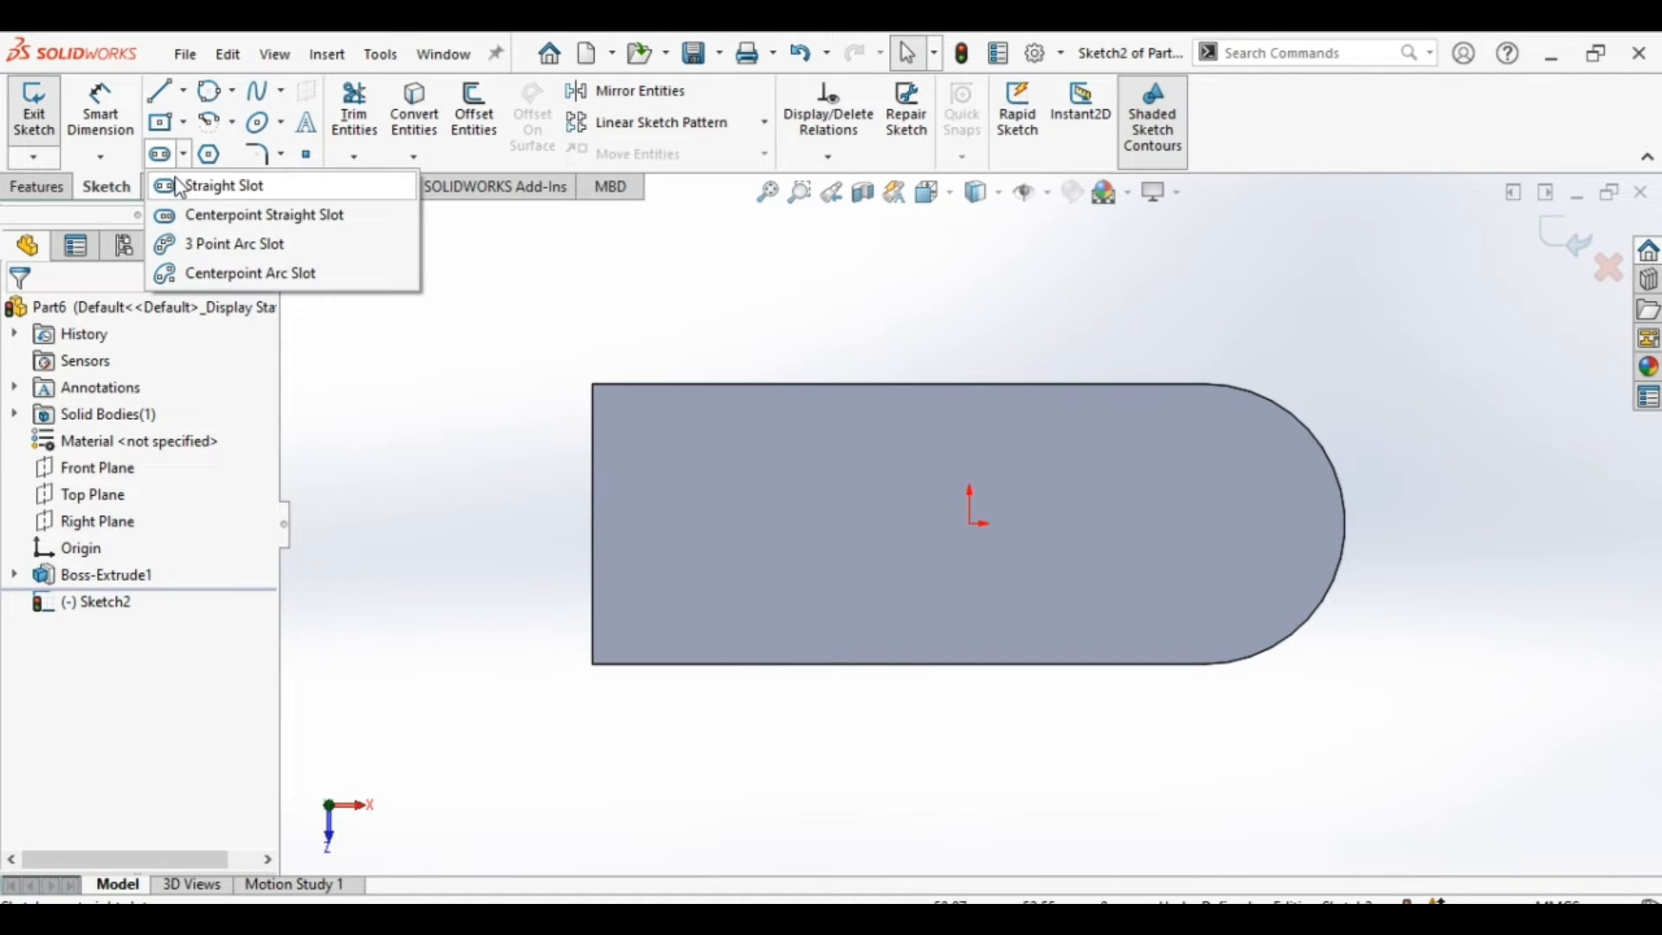
left_click(180, 187)
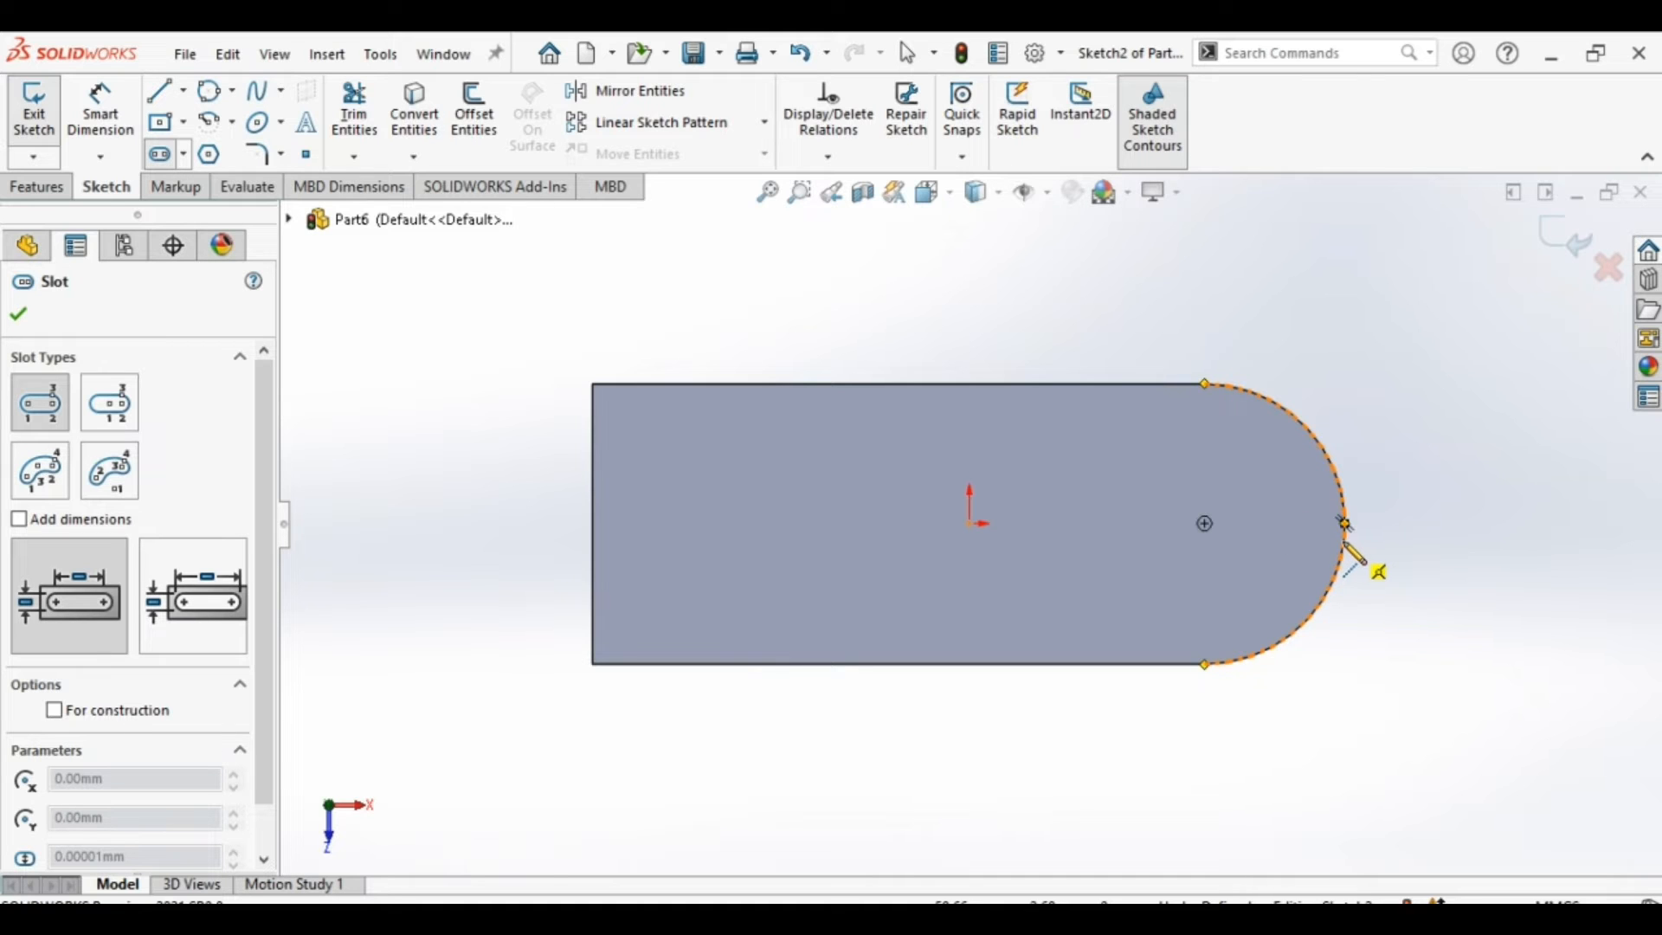
left_click(1206, 523)
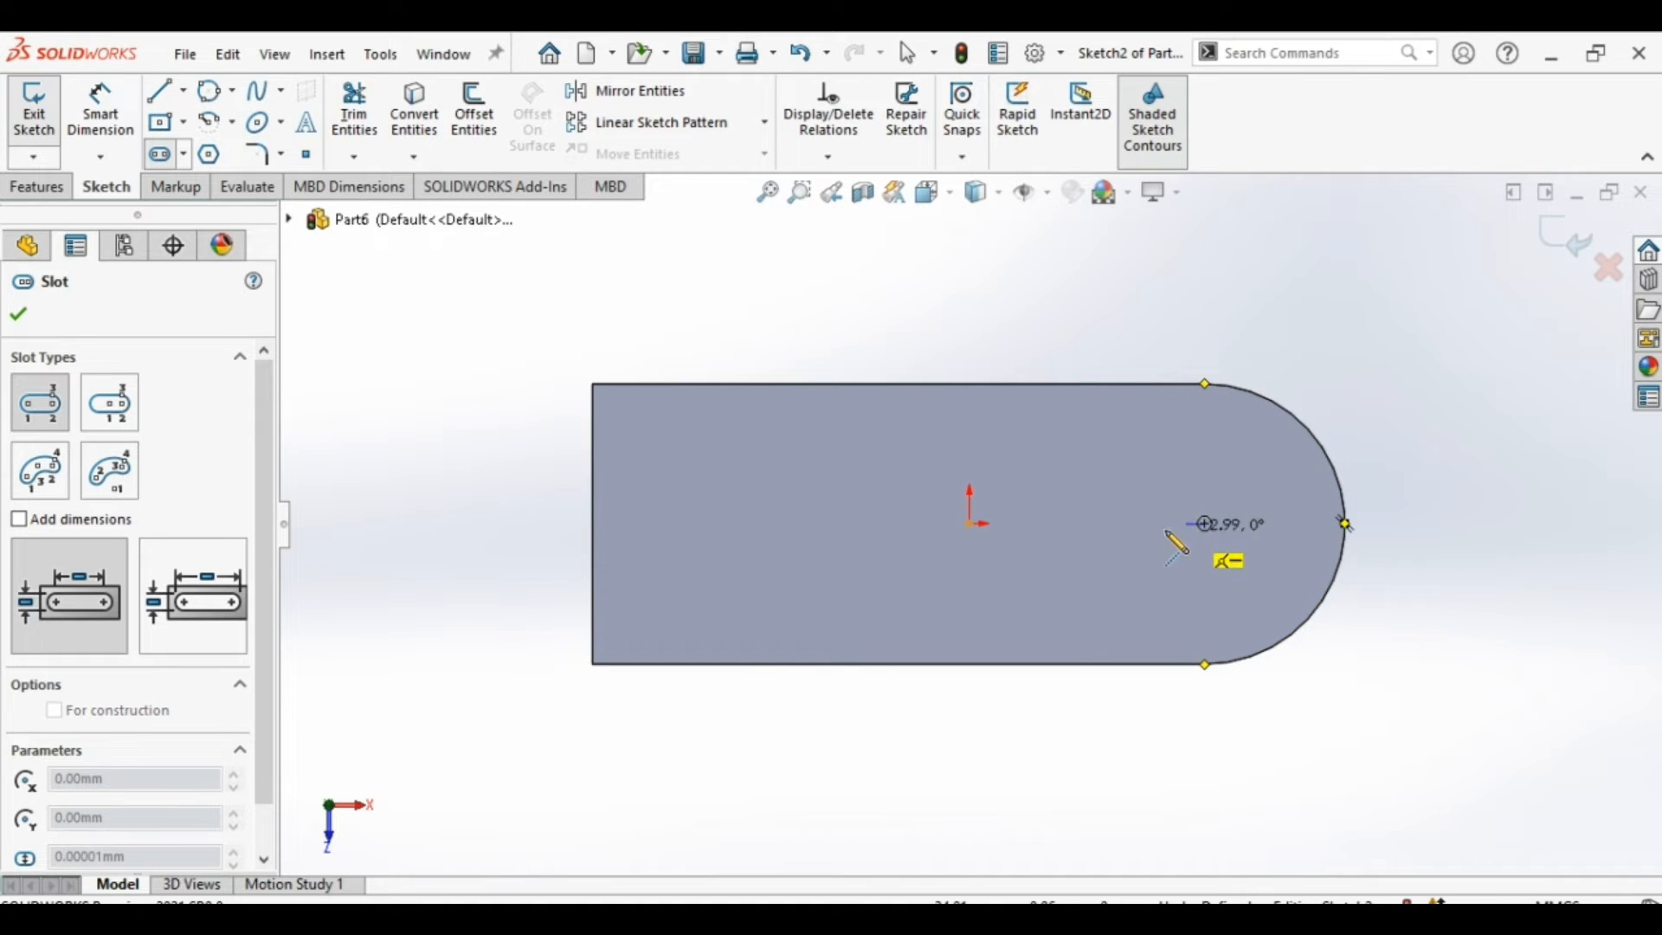
left_click(1100, 524)
left_click(1093, 561)
left_click(1092, 563)
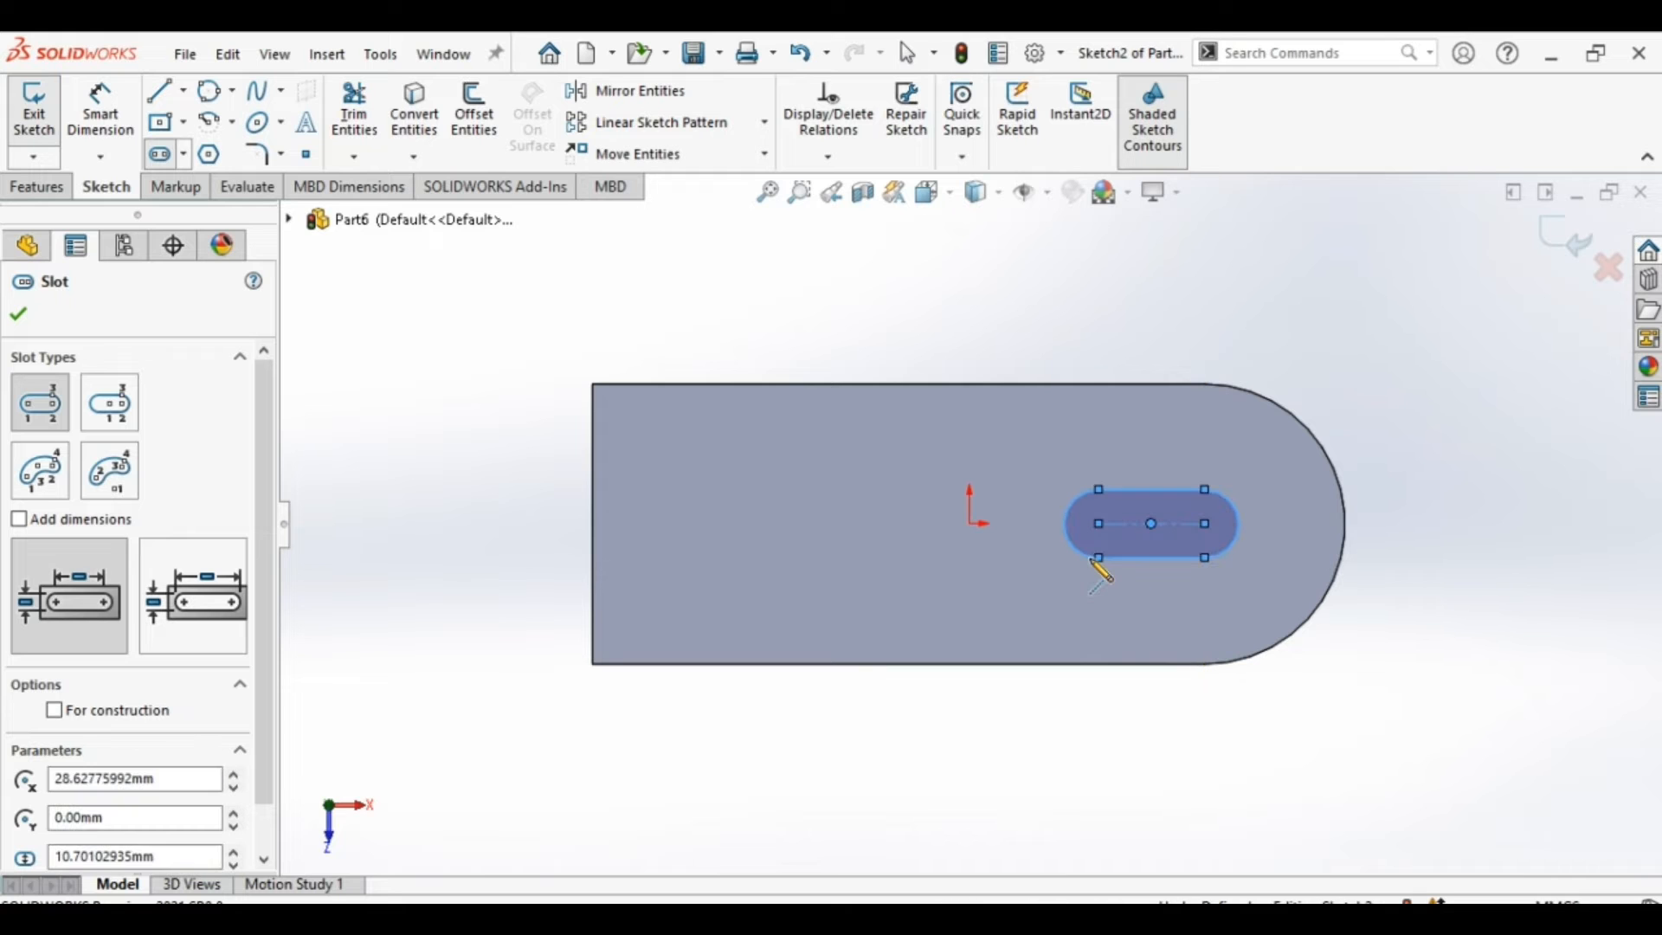
key("Escape")
Dimension the slot's center-to-center length and set it to 24 mm.
left_click(101, 110)
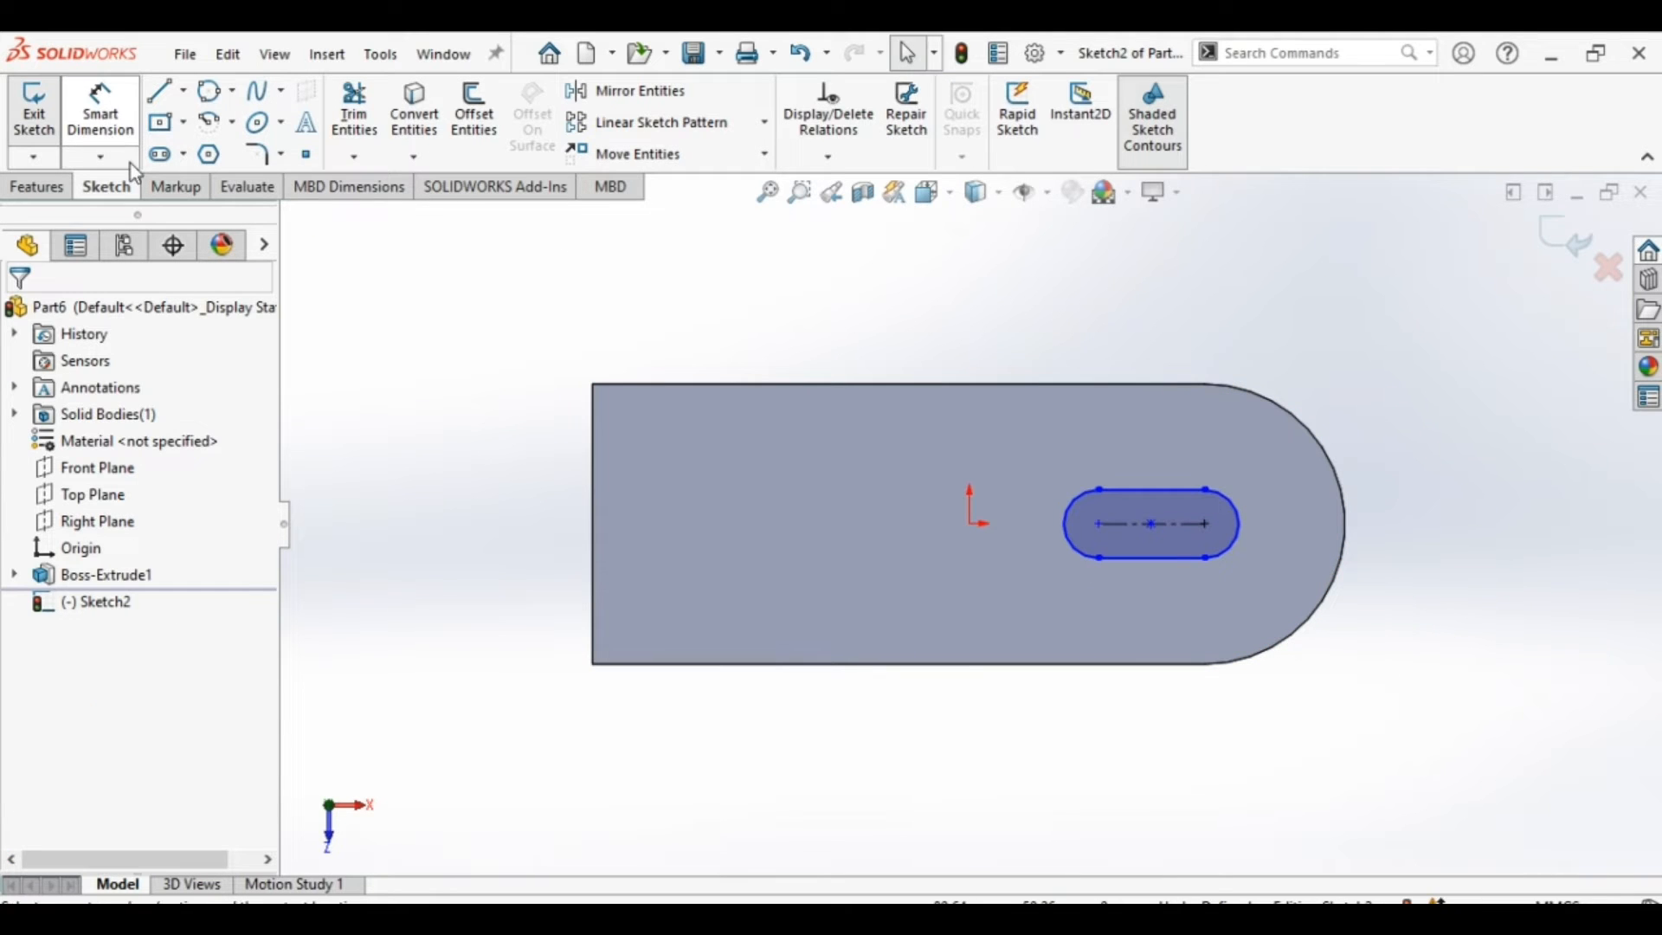
left_click(1181, 523)
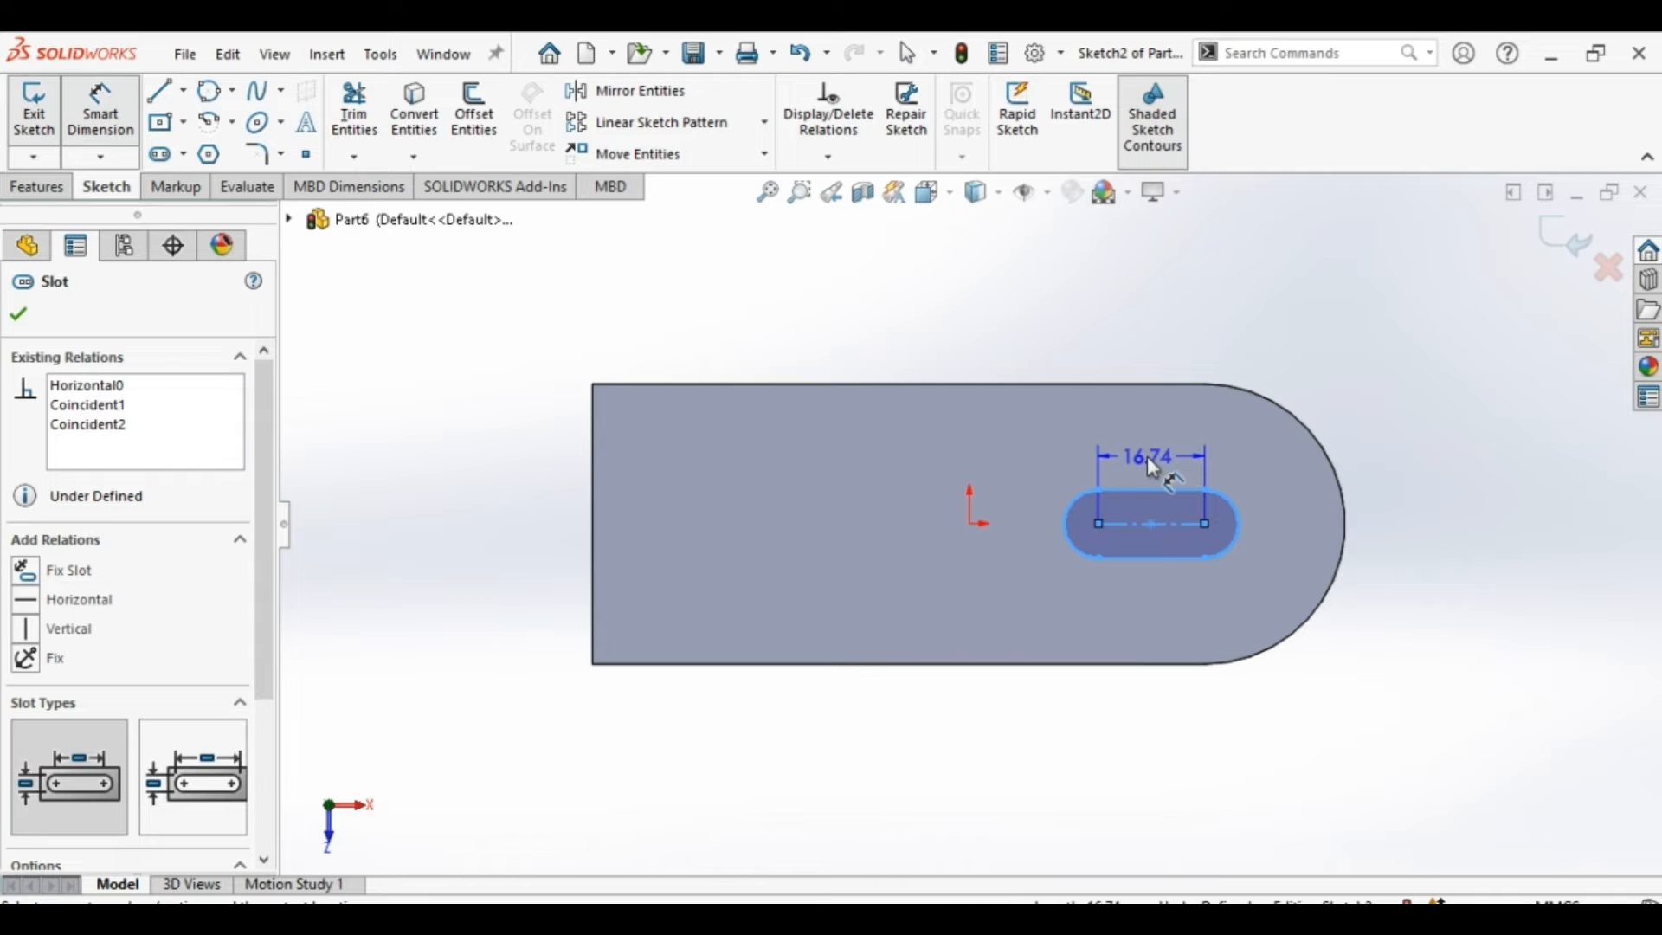
left_click(1162, 461)
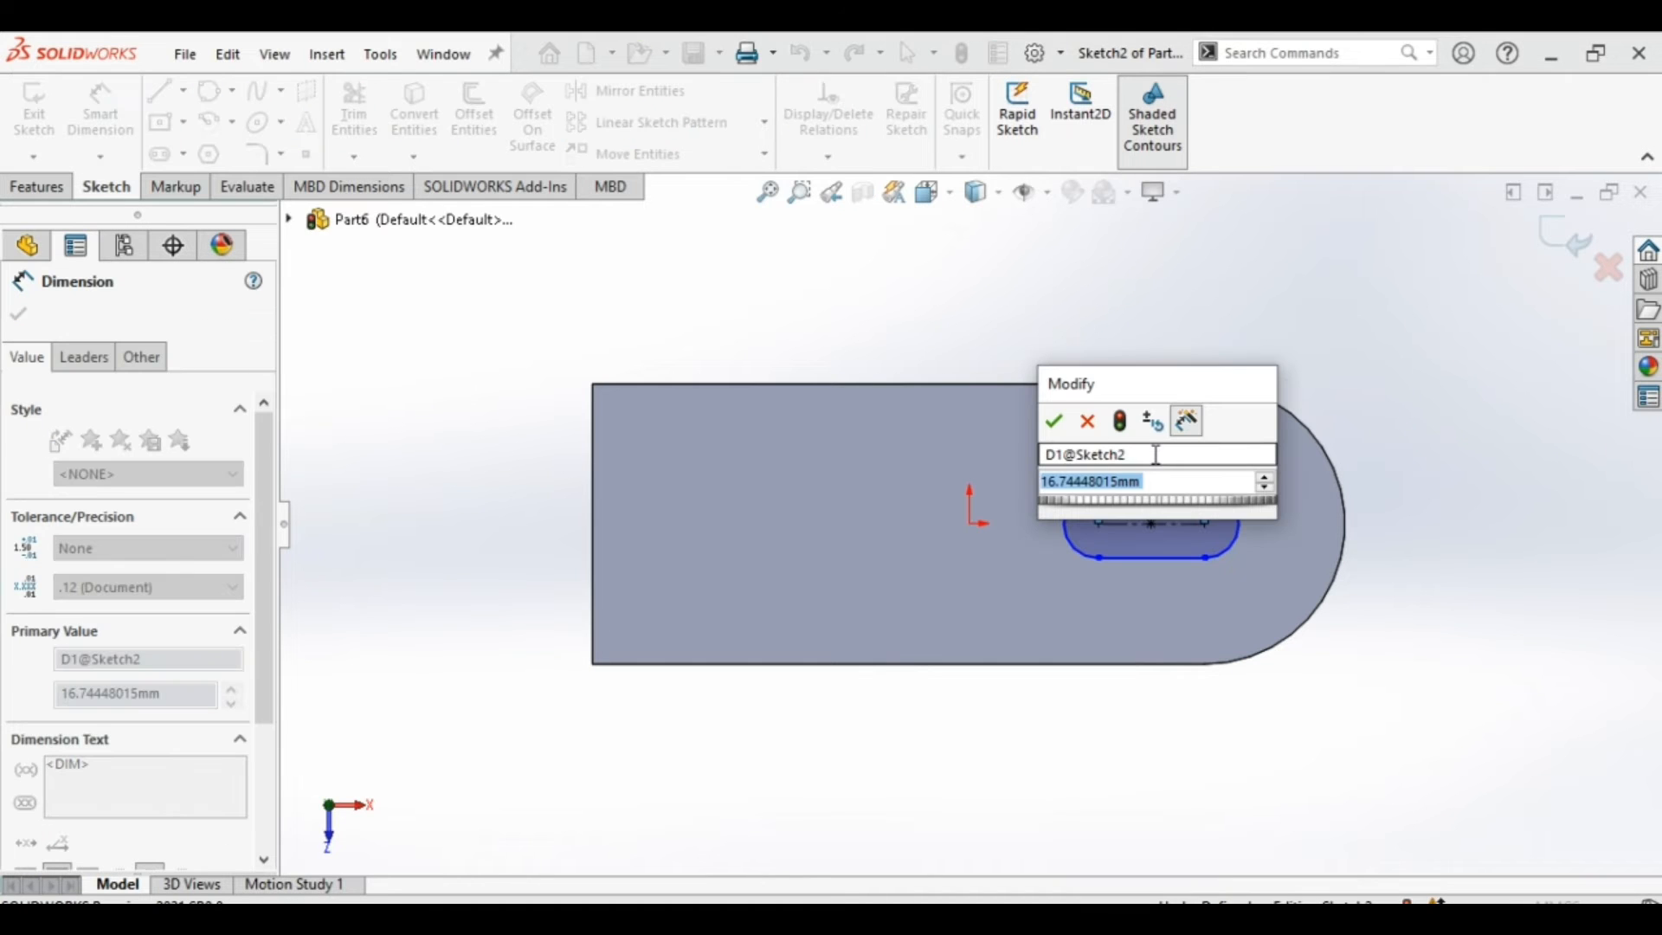
type("24")
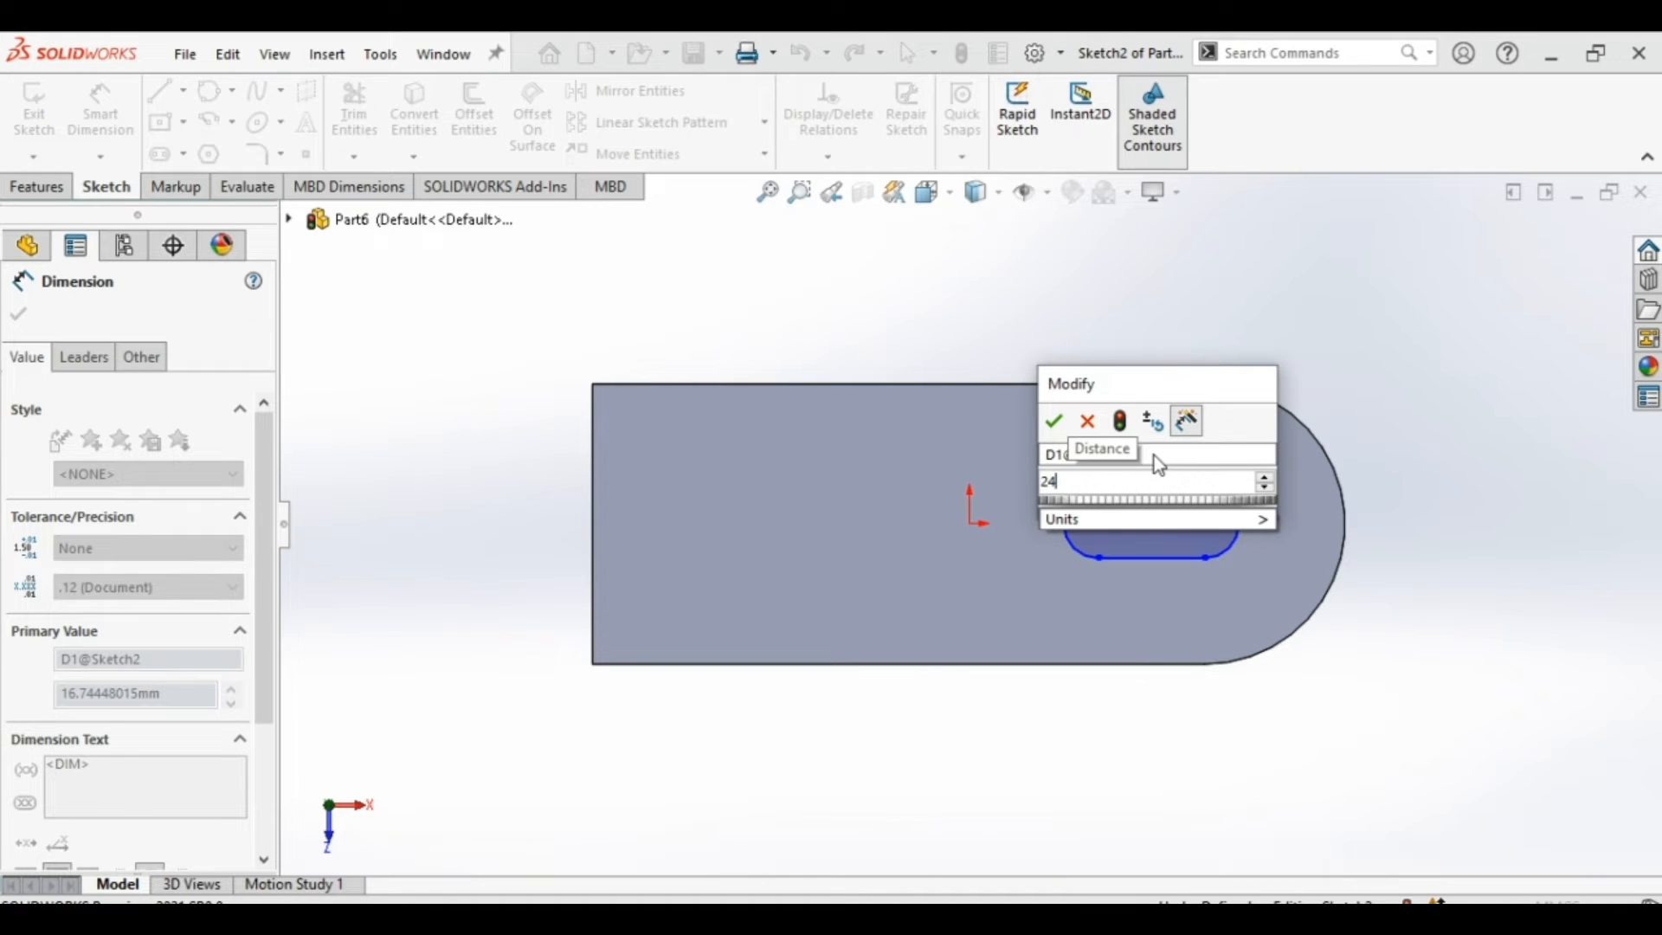
key("Return")
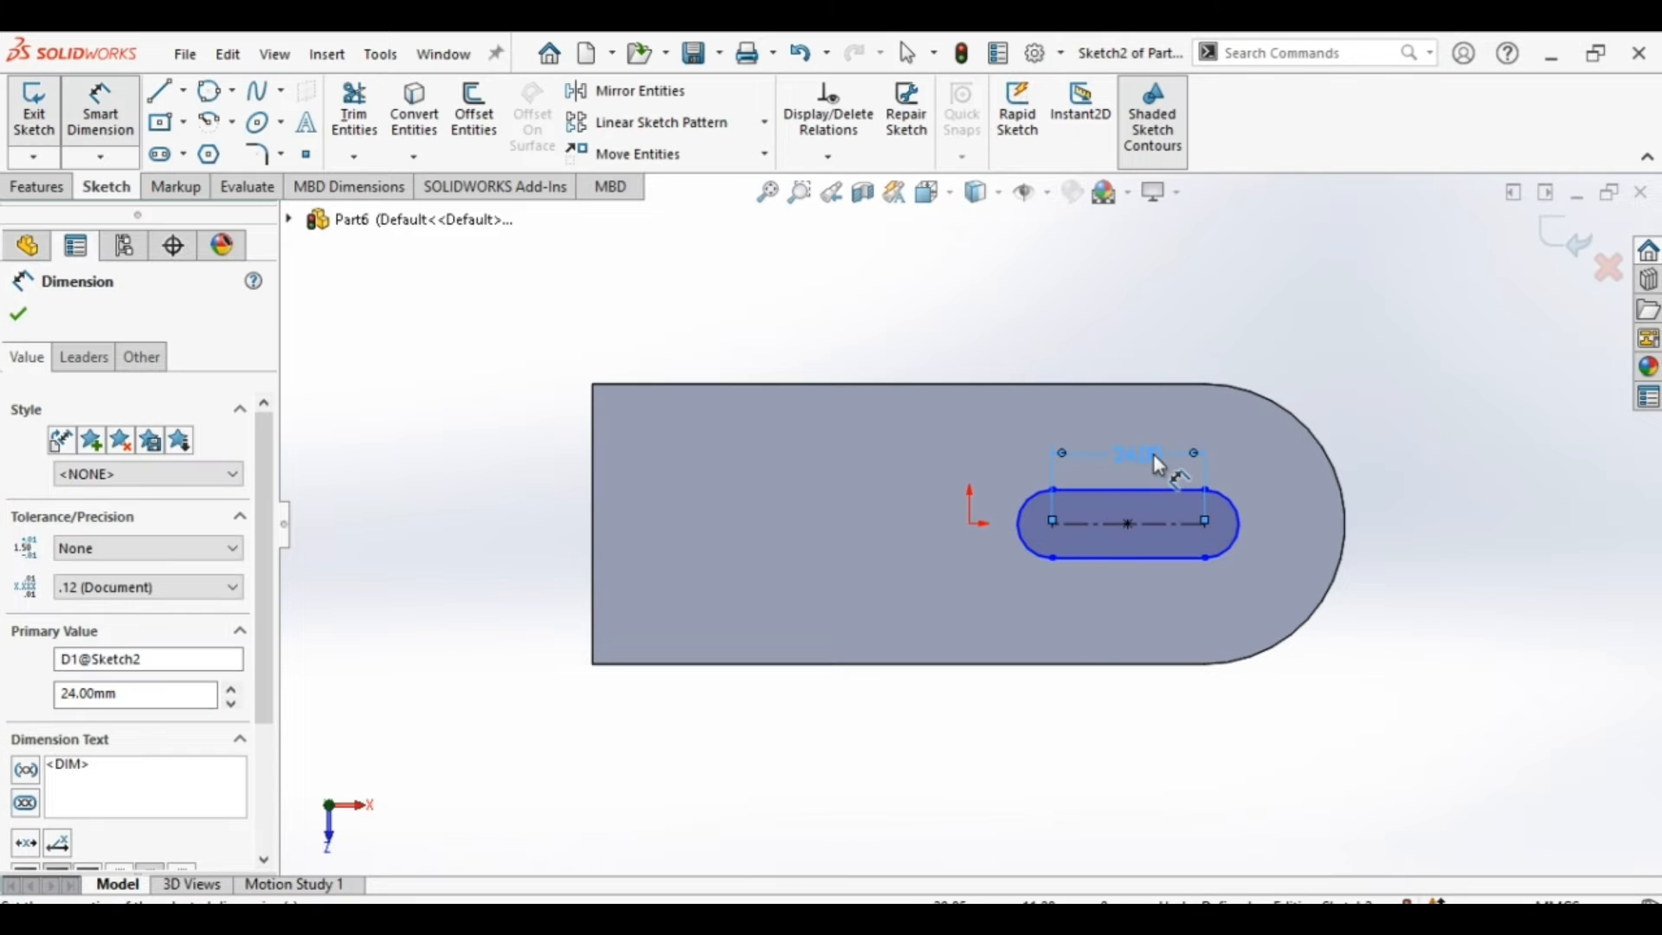
Dimension the slot's end arc, set its radius to 8 mm, and exit the sketch.
left_click(1231, 502)
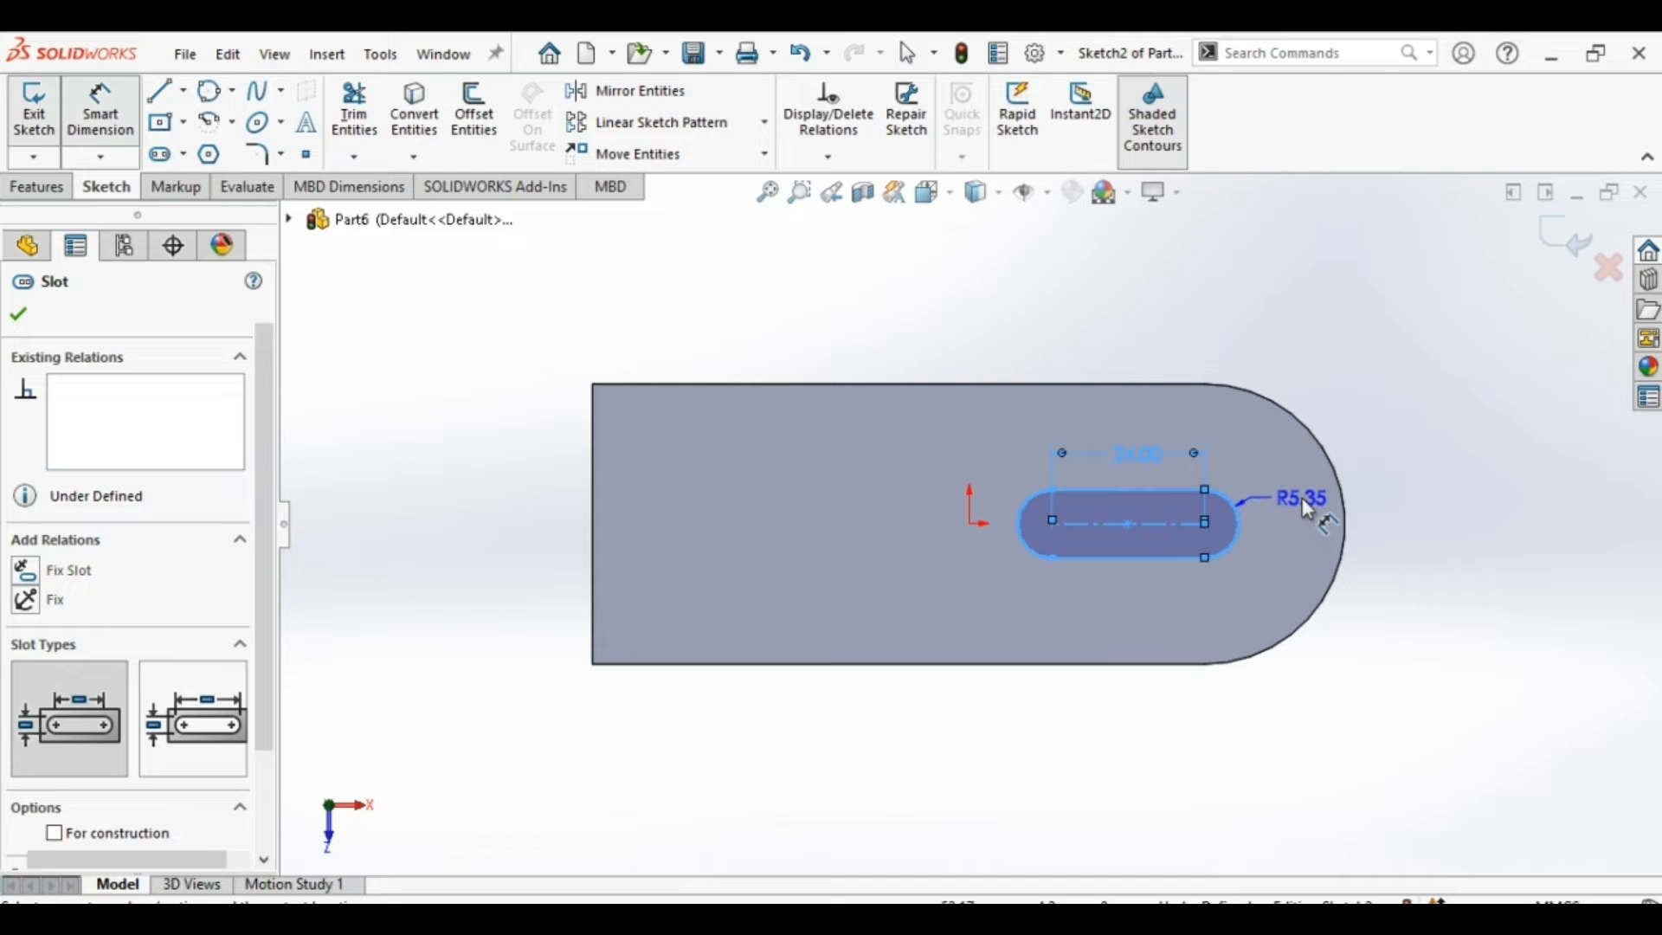
left_click(1307, 511)
type("8")
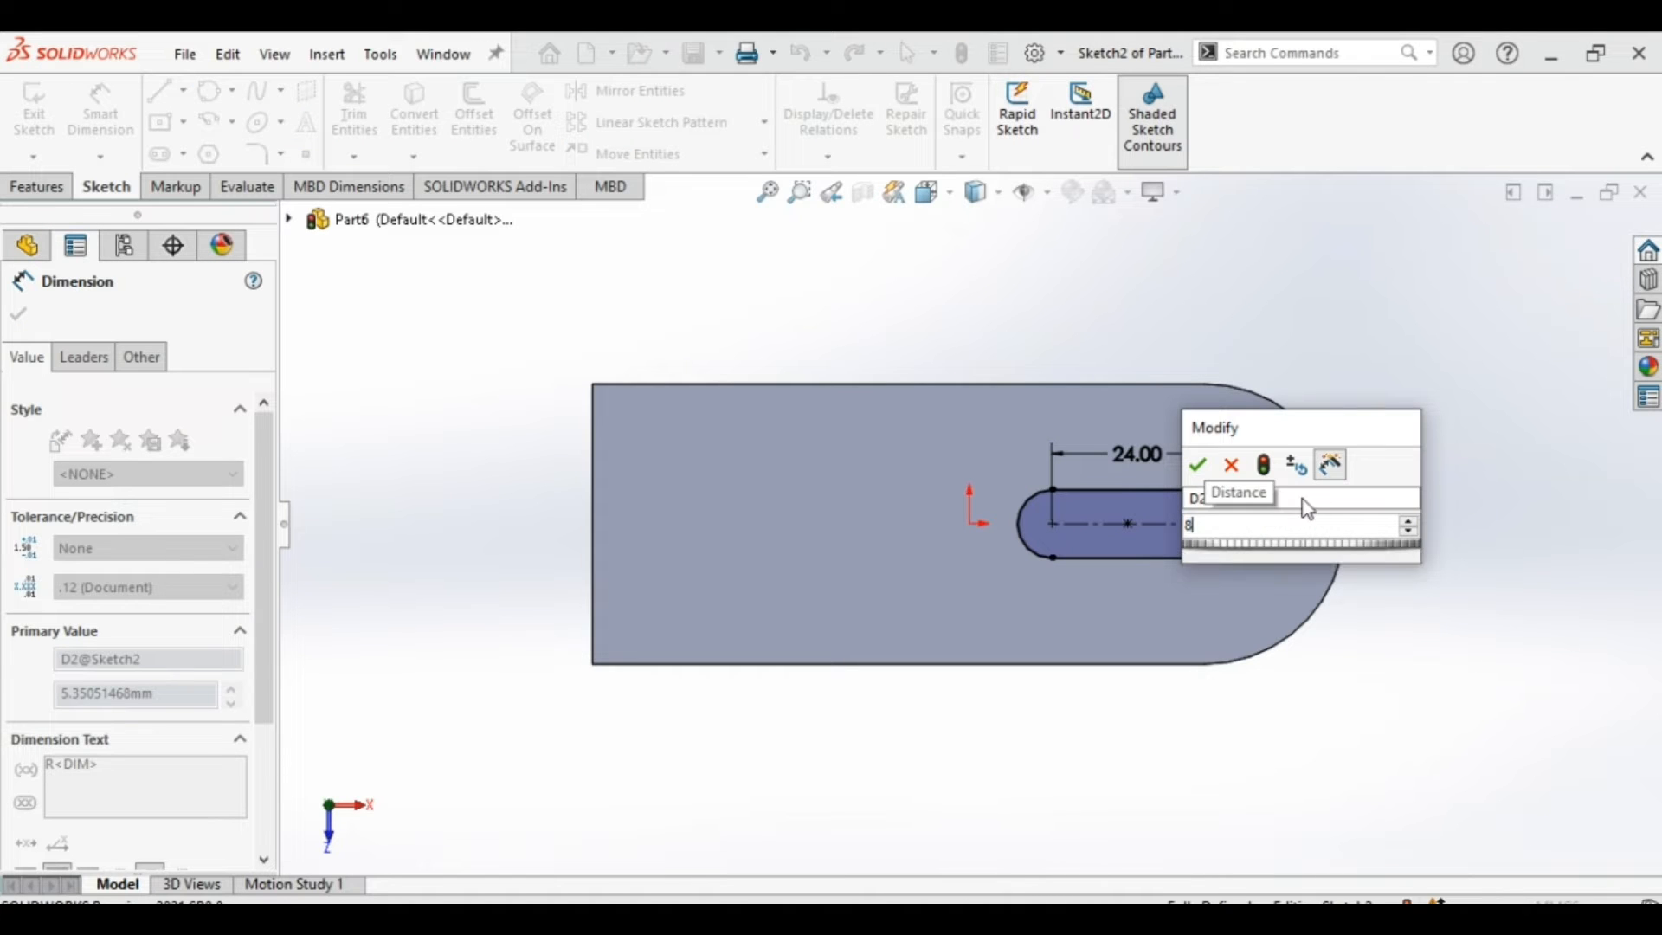
key("Return")
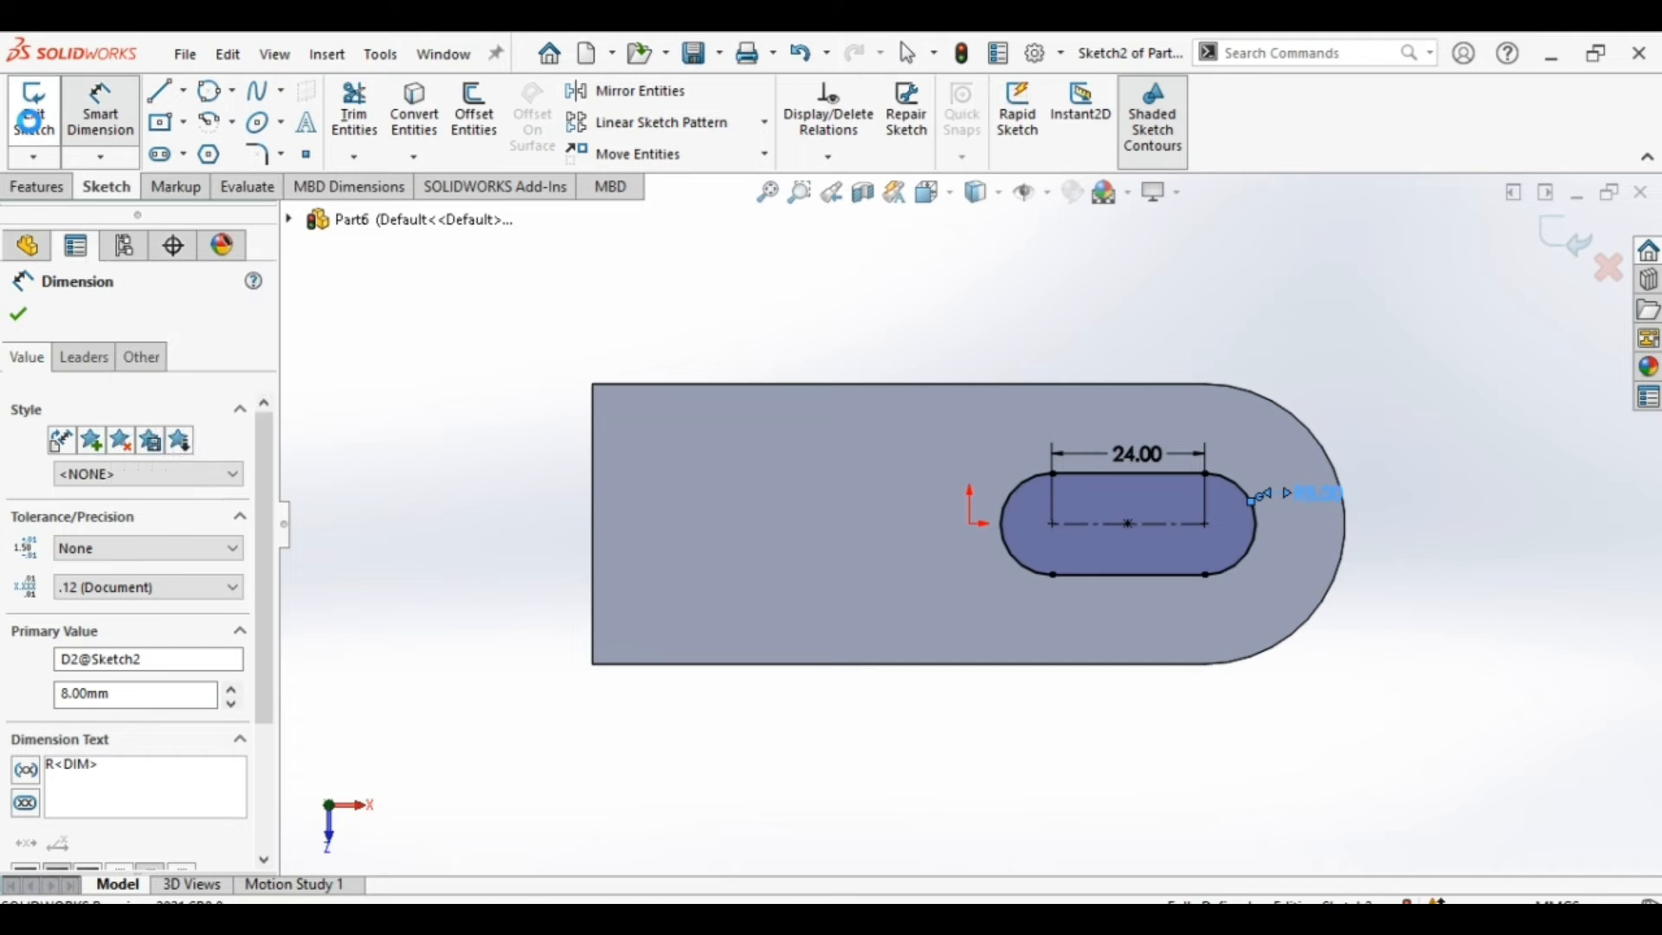
left_click(35, 129)
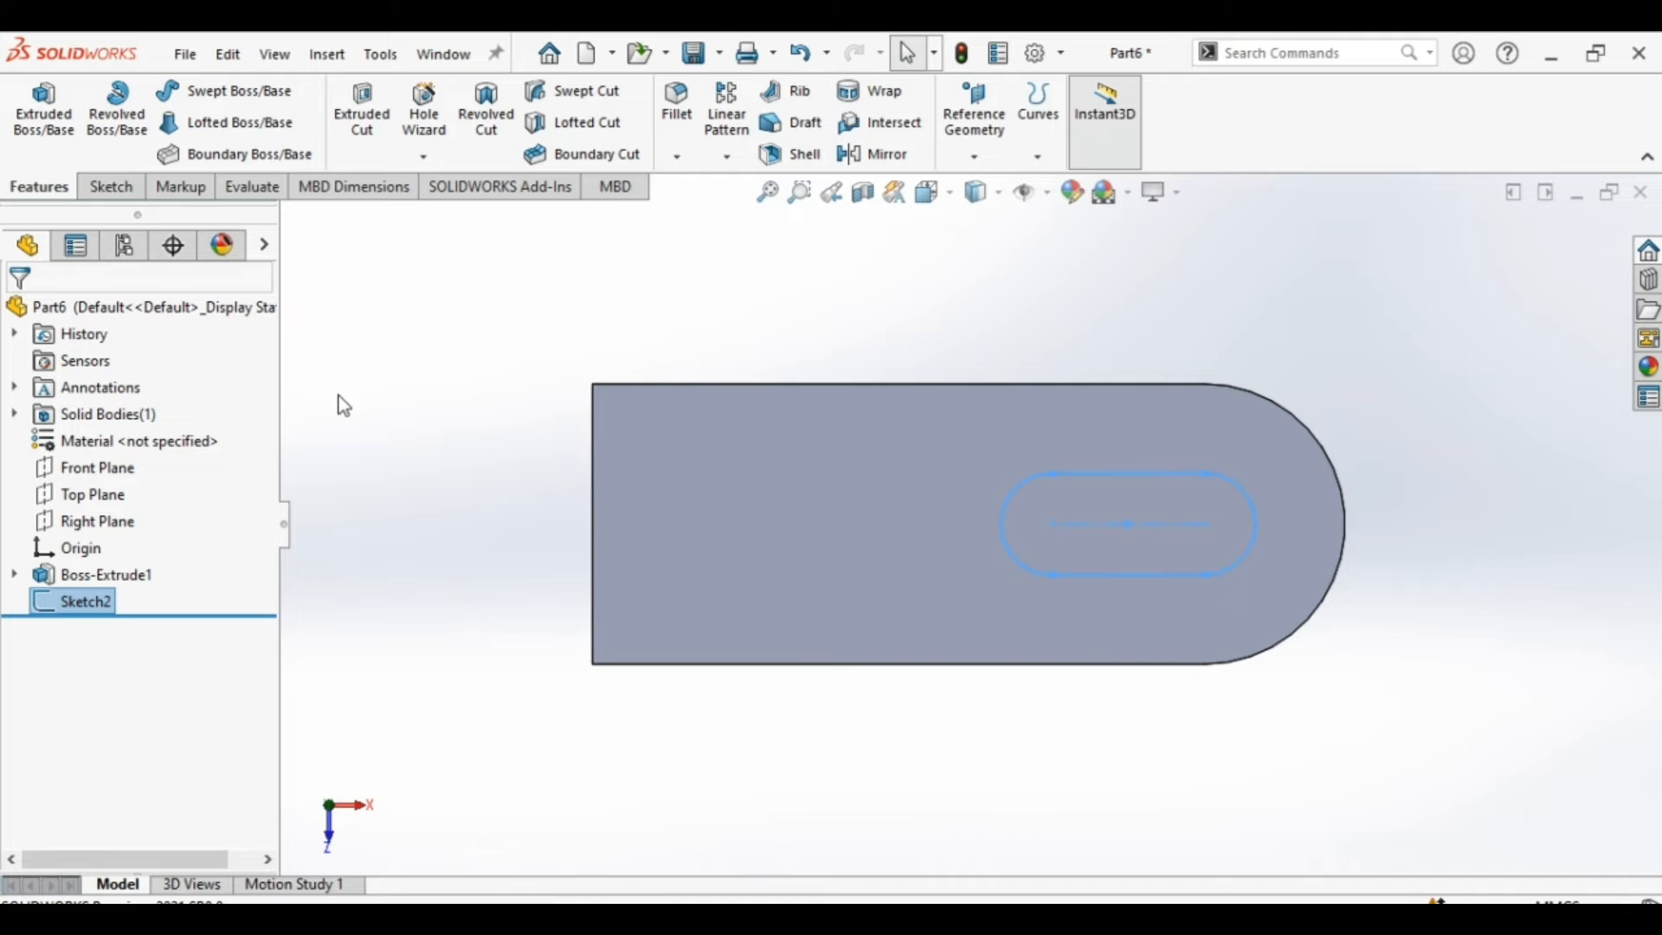
Cut-extrude the slot sketch into the plate with a blind depth of 16 mm.
middle_click_drag(339, 397, 322, 300)
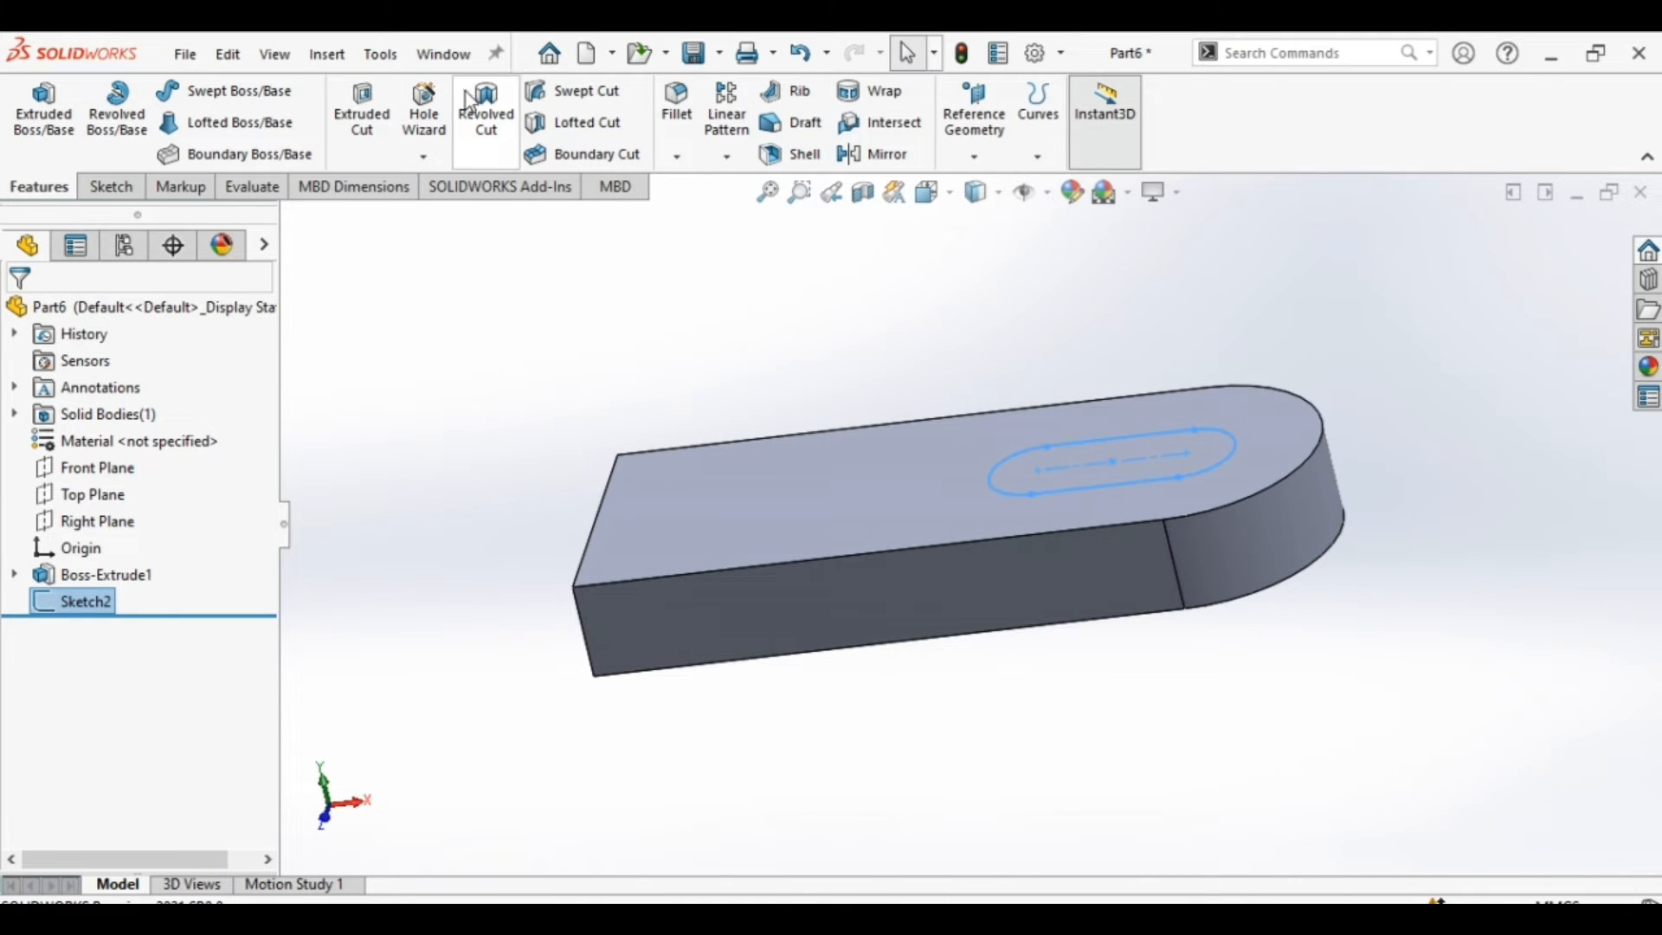
left_click(348, 110)
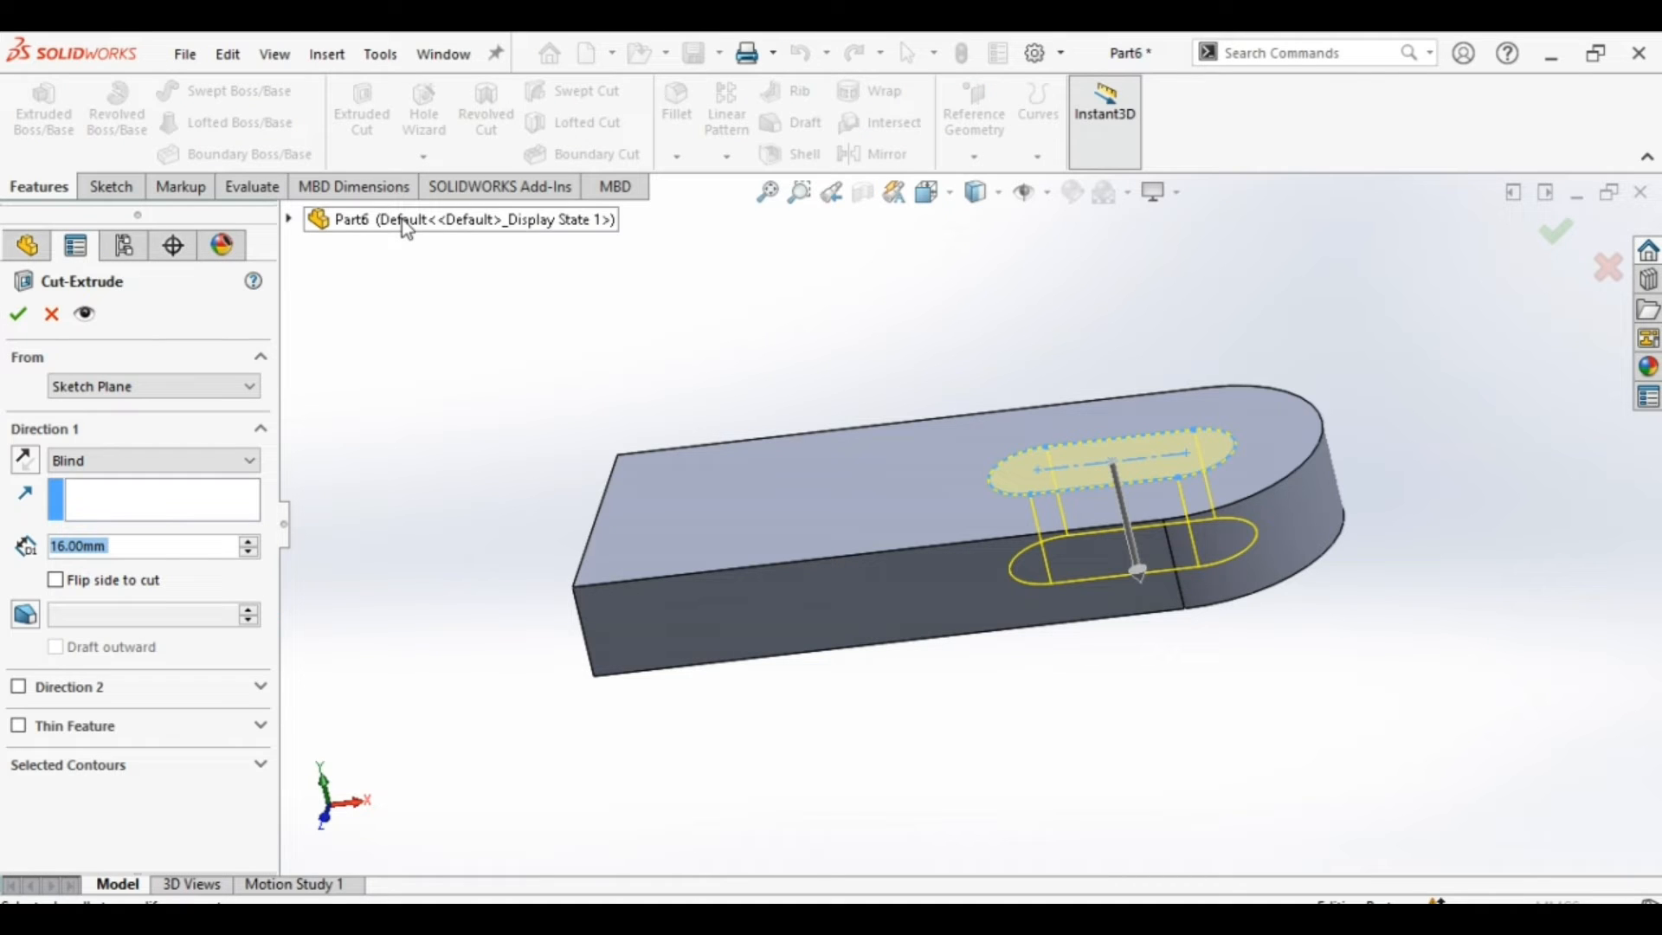
left_click(19, 314)
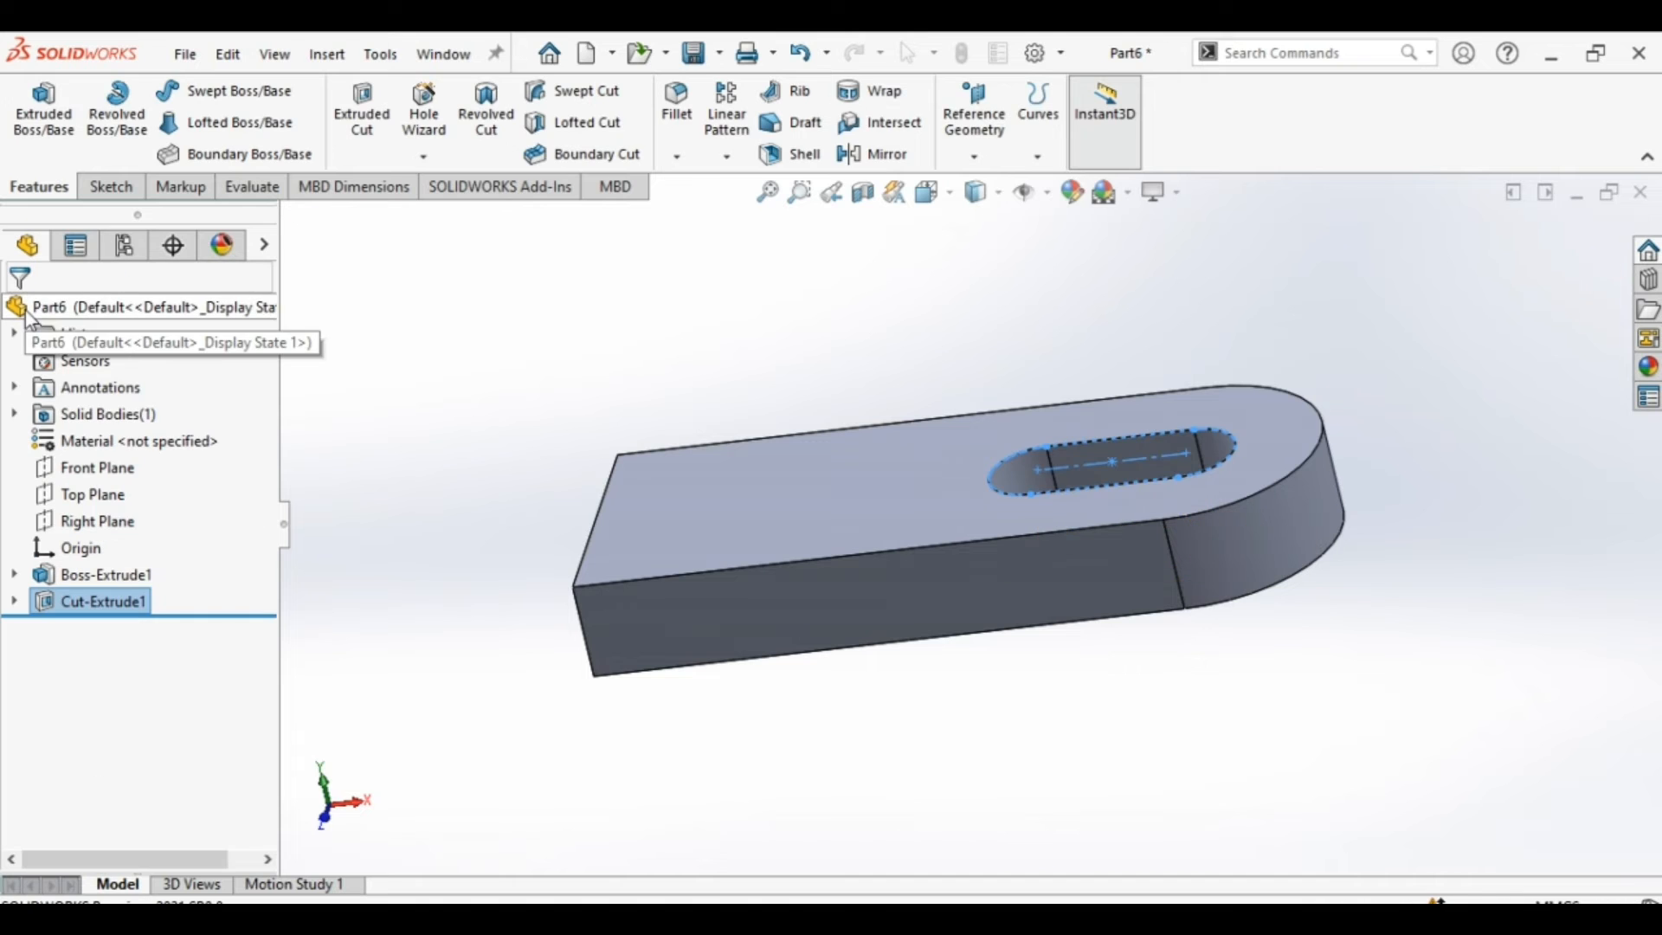
left_click(401, 476)
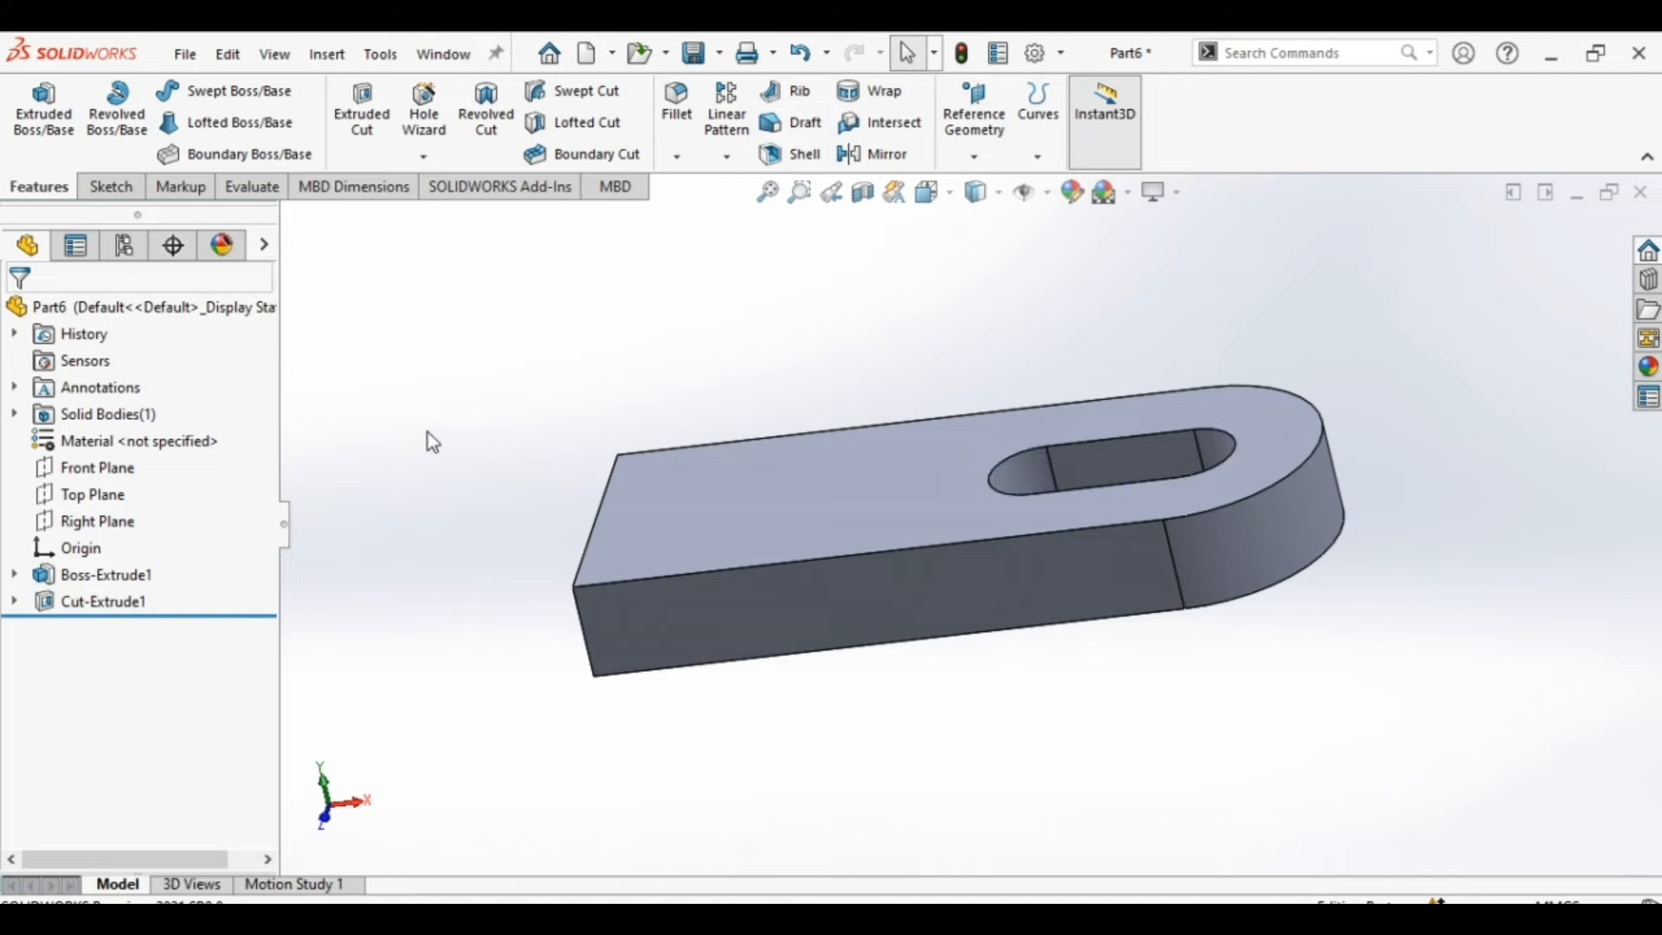
middle_click_drag(428, 432, 508, 467)
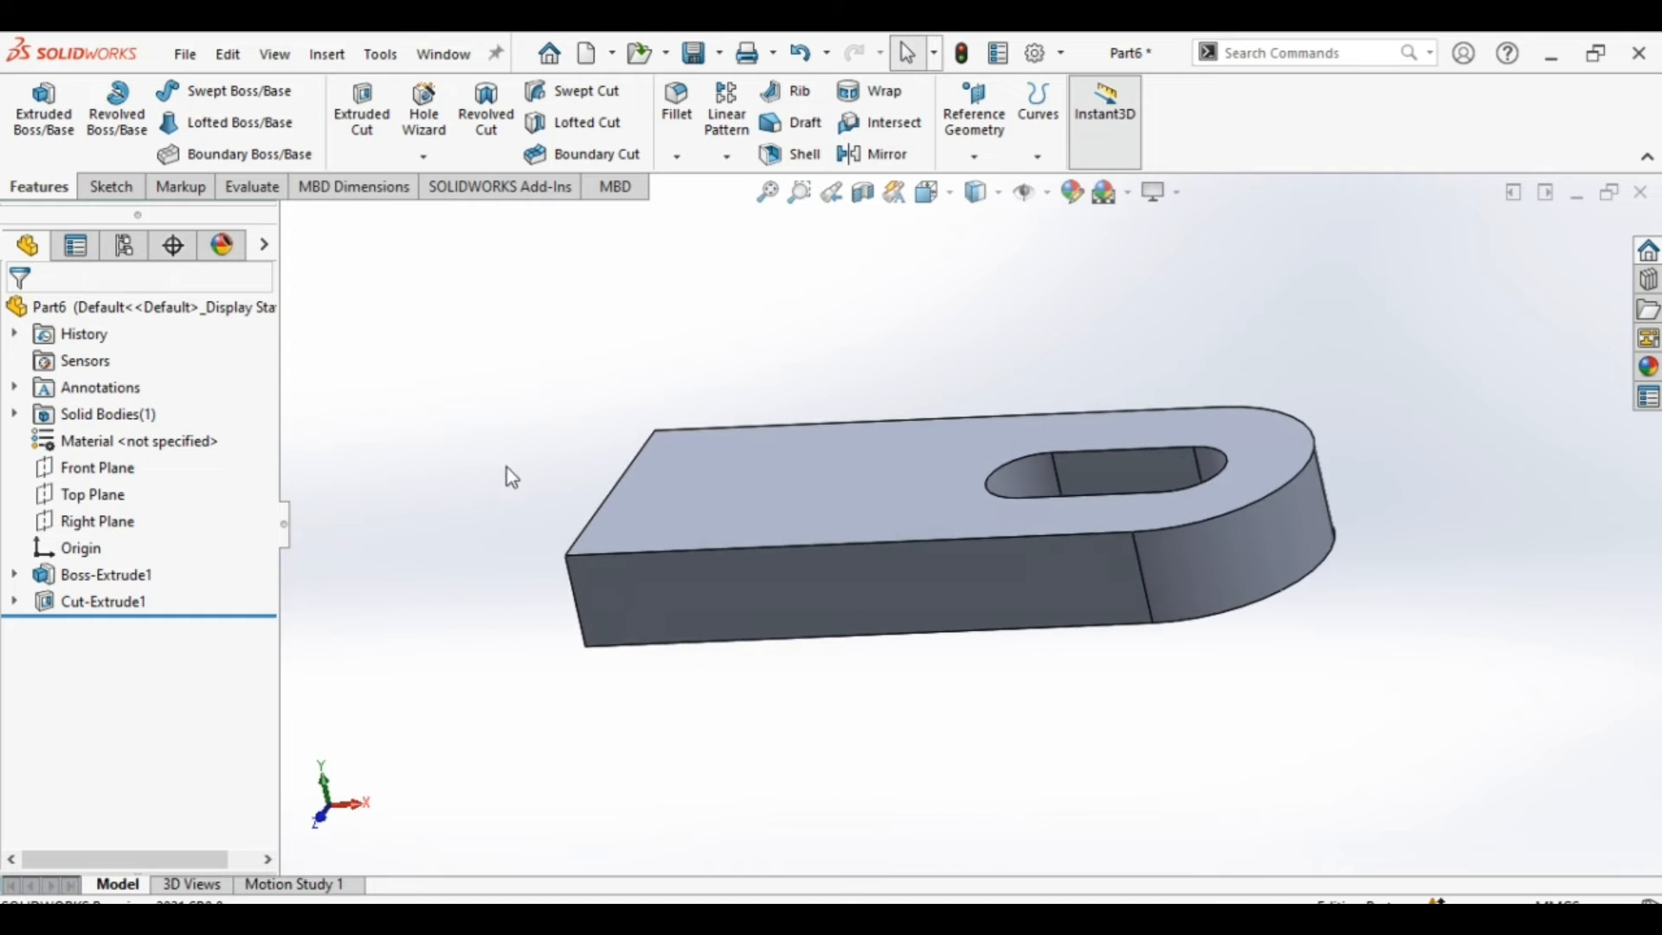
On the plate's long front side face, sketch a corner rectangle about 44 x 38 mm rising from the top corner at the square end.
left_click(790, 639)
right_click(790, 638)
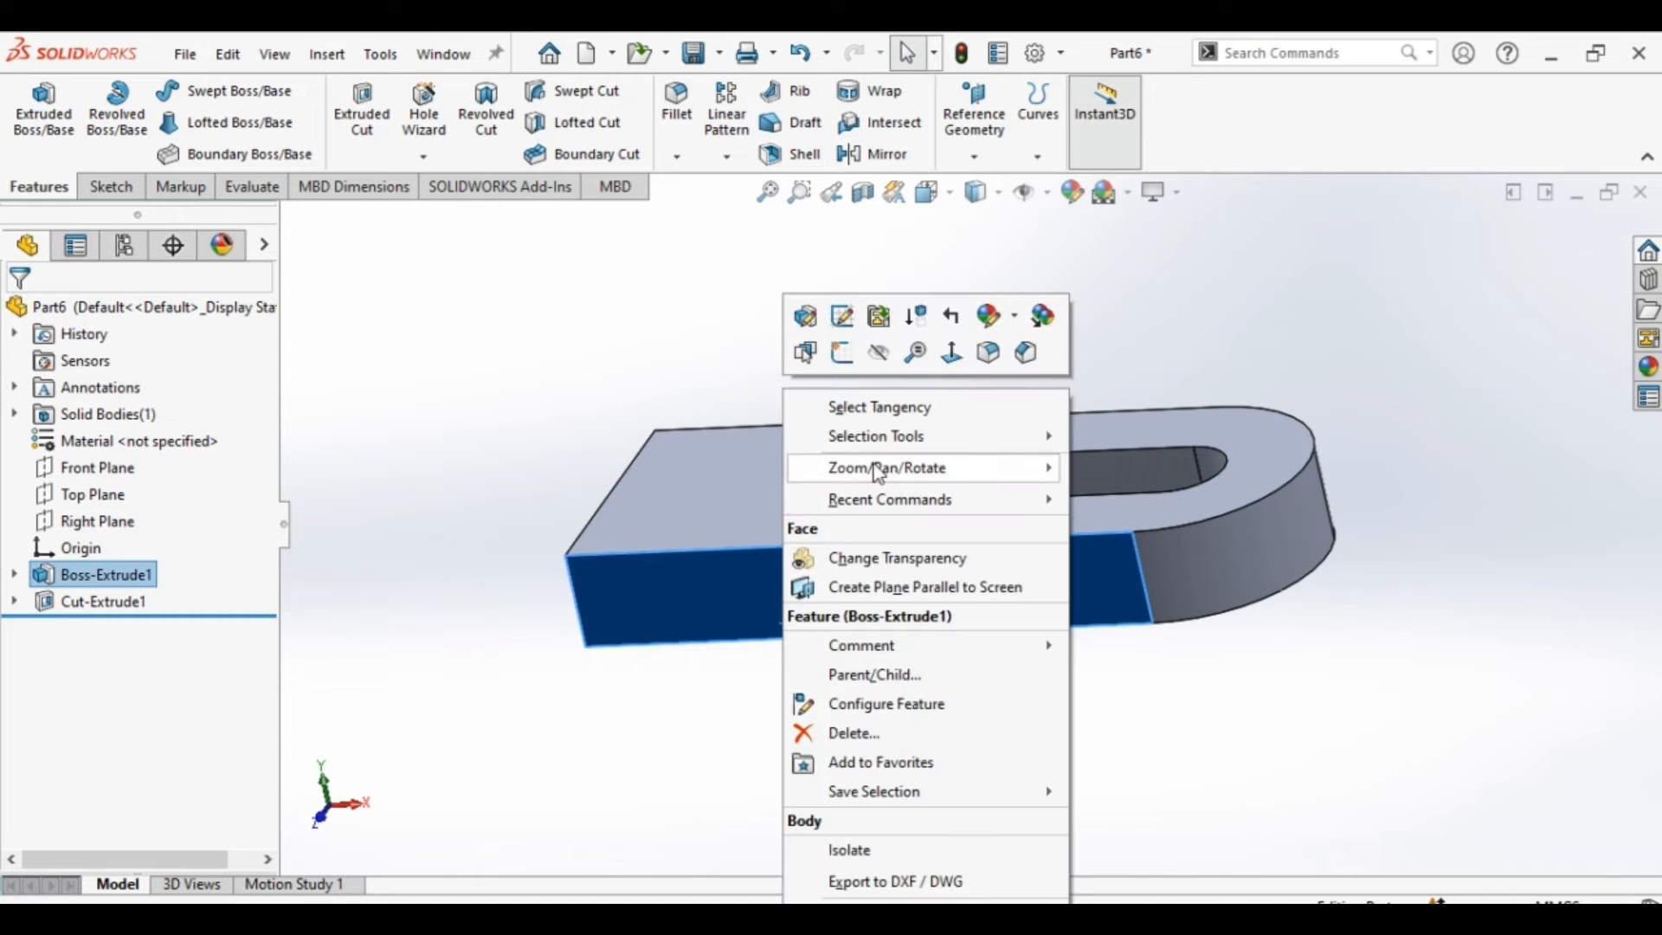
left_click(849, 355)
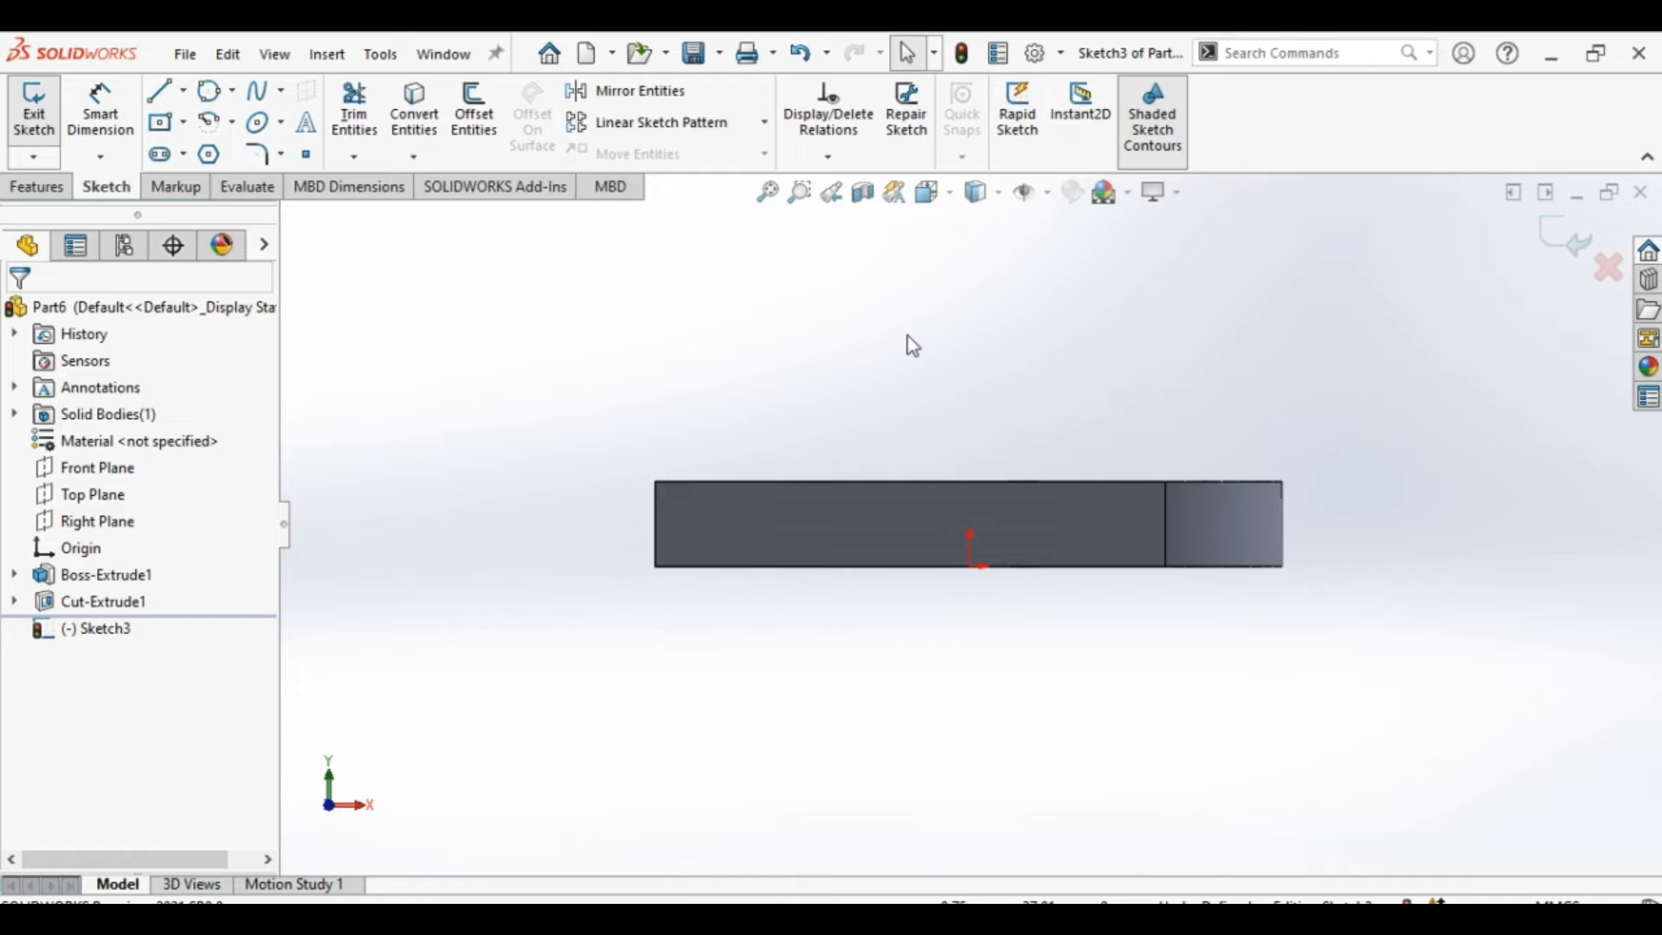
scroll(930, 336, "down", 2)
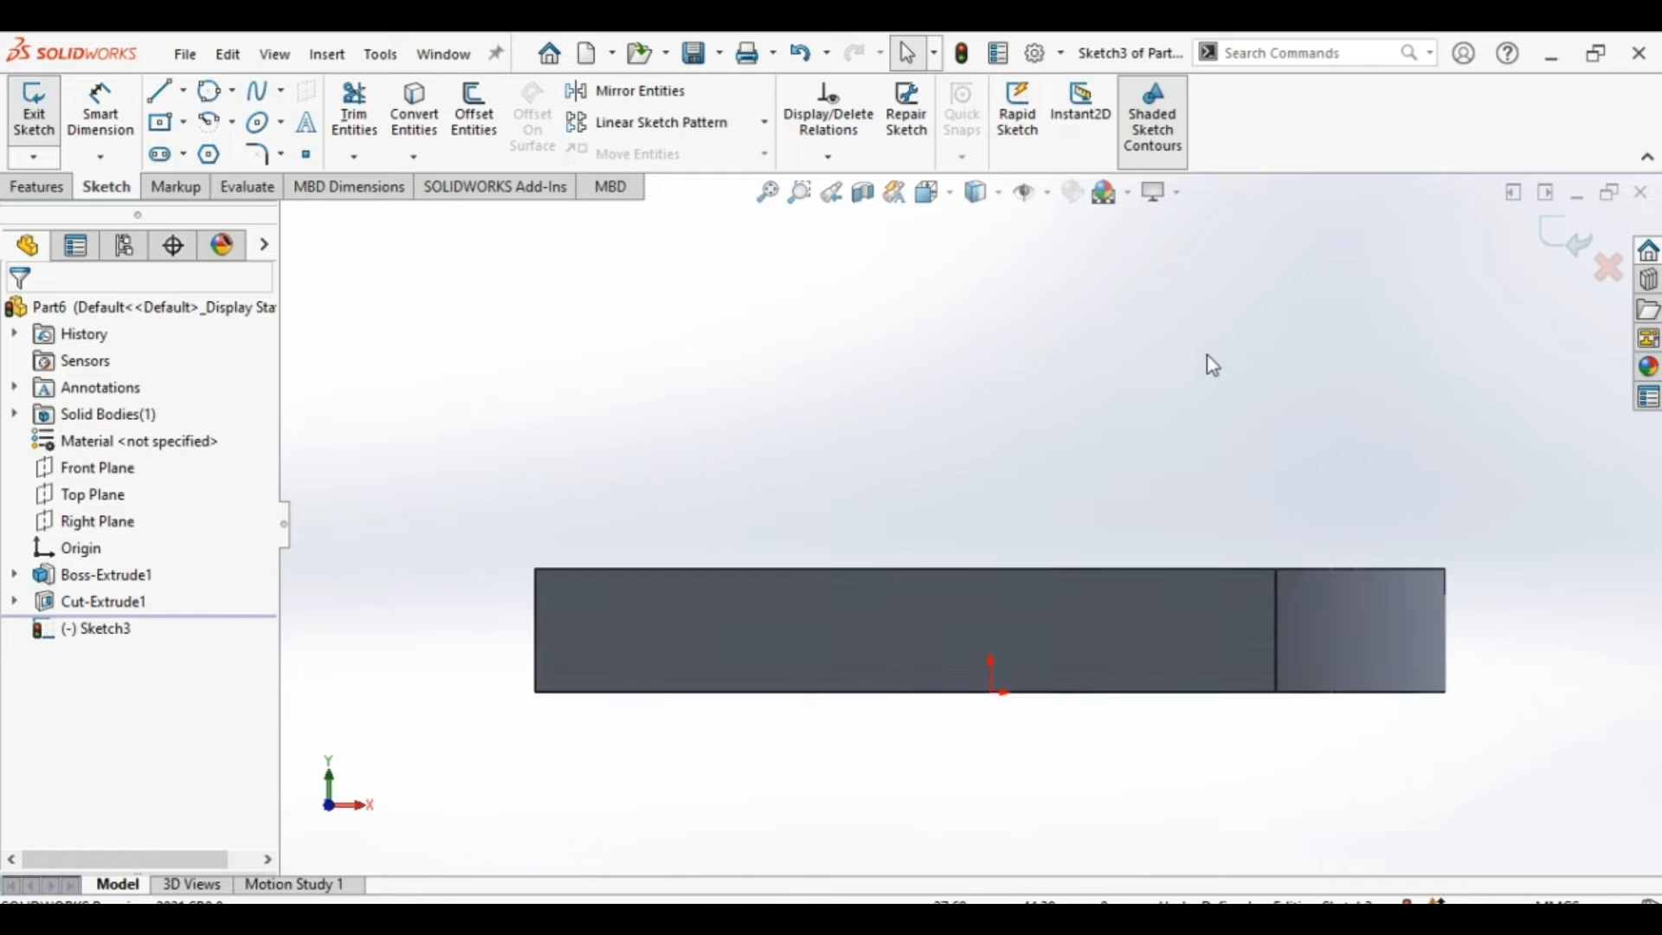
left_click(180, 122)
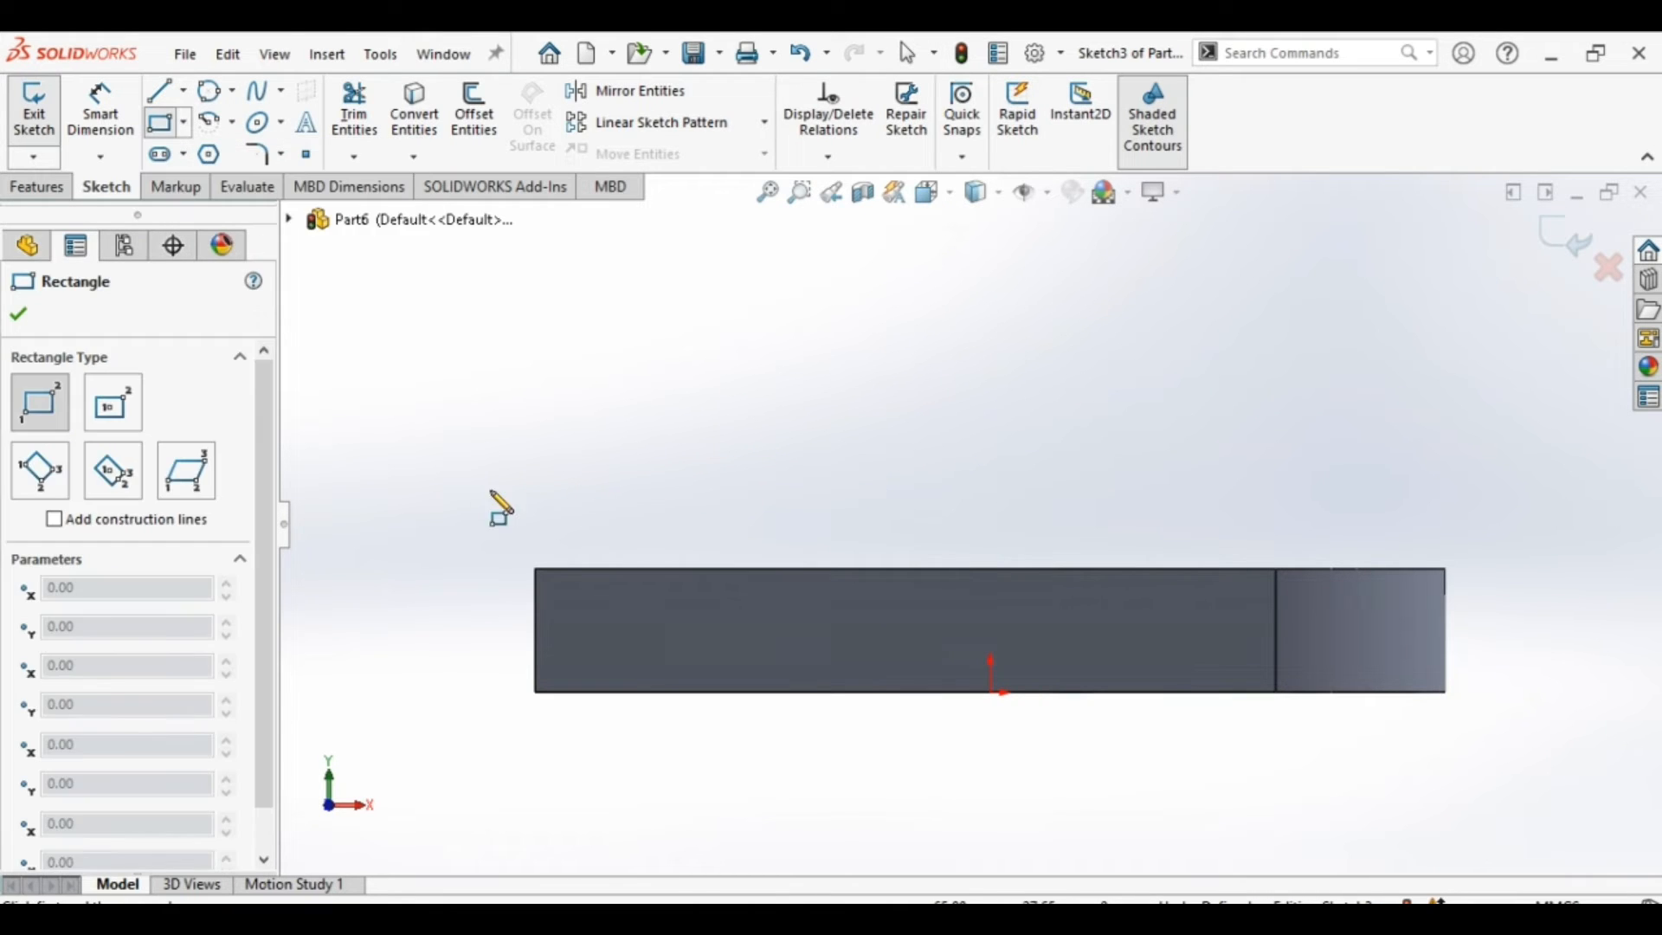
left_click(536, 569)
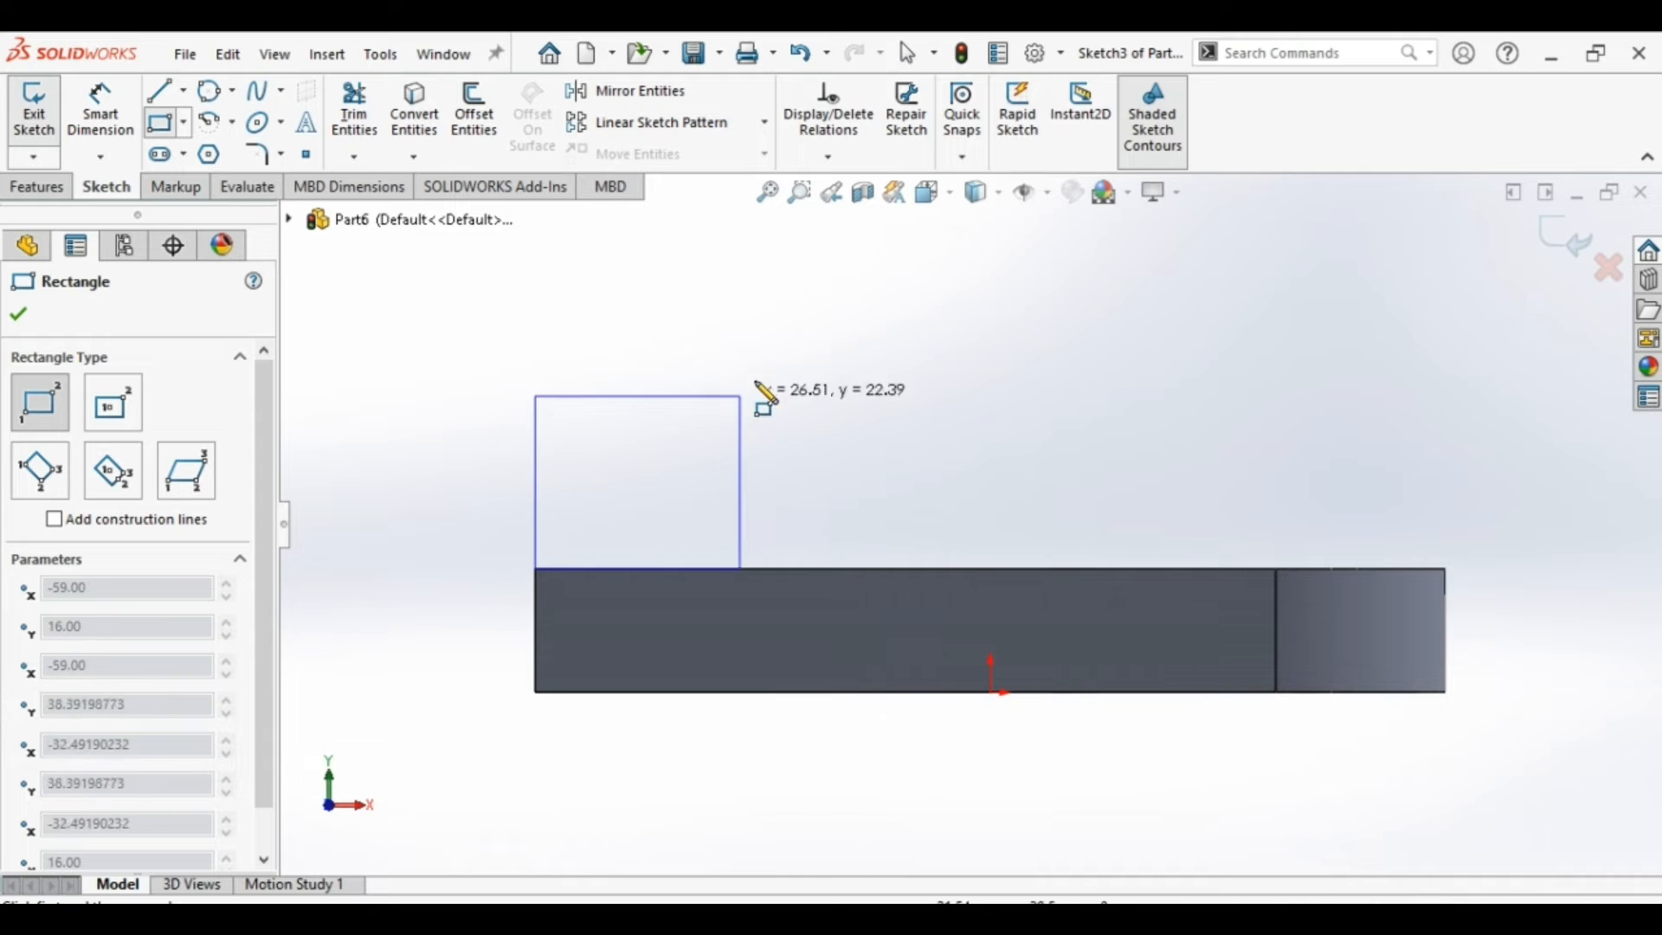
left_click(876, 274)
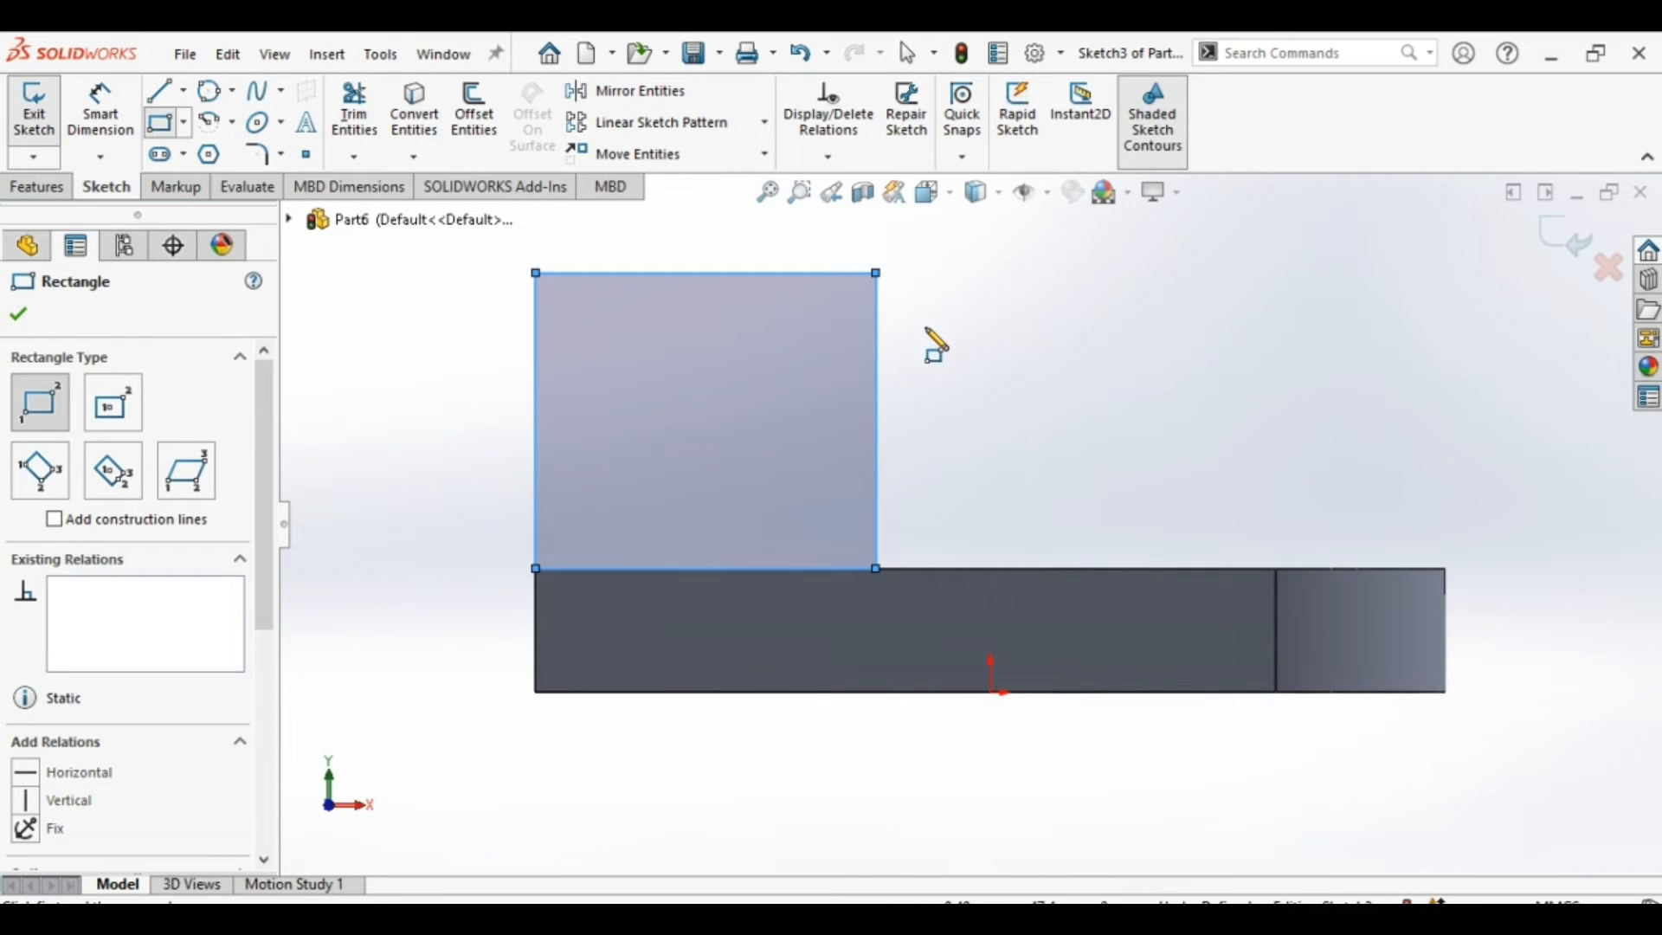
key("Escape")
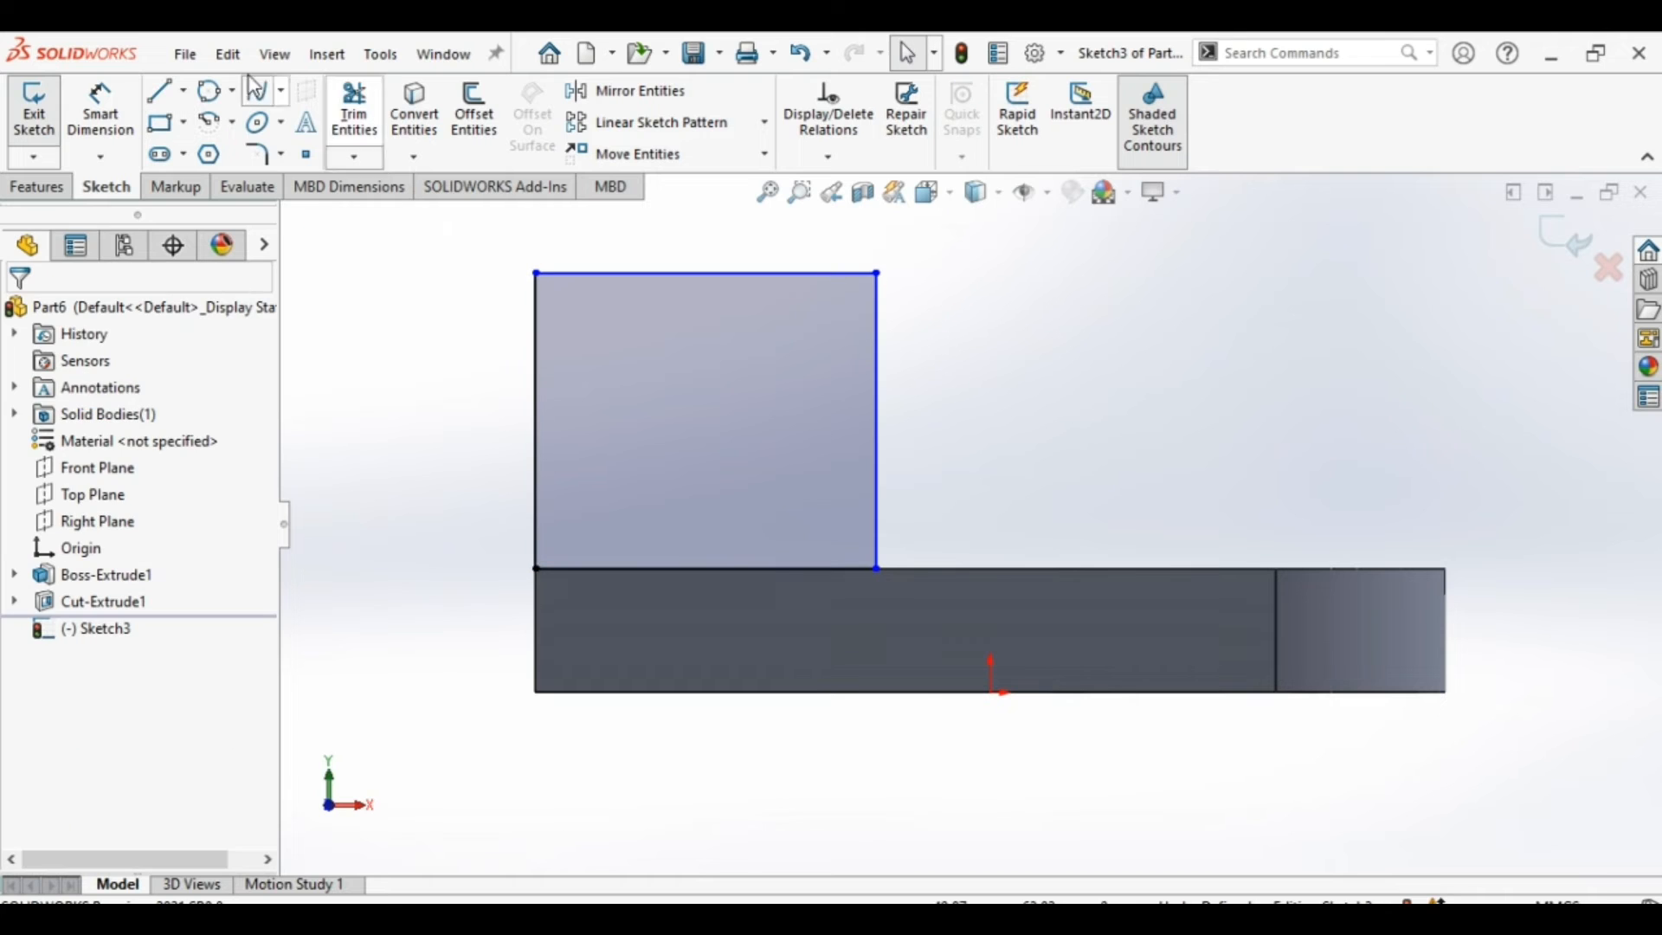
Sketch a circle centered on the midpoint of the rectangle's top line, with its edge reaching the line's endpoint, about 22 mm radius.
left_click(209, 91)
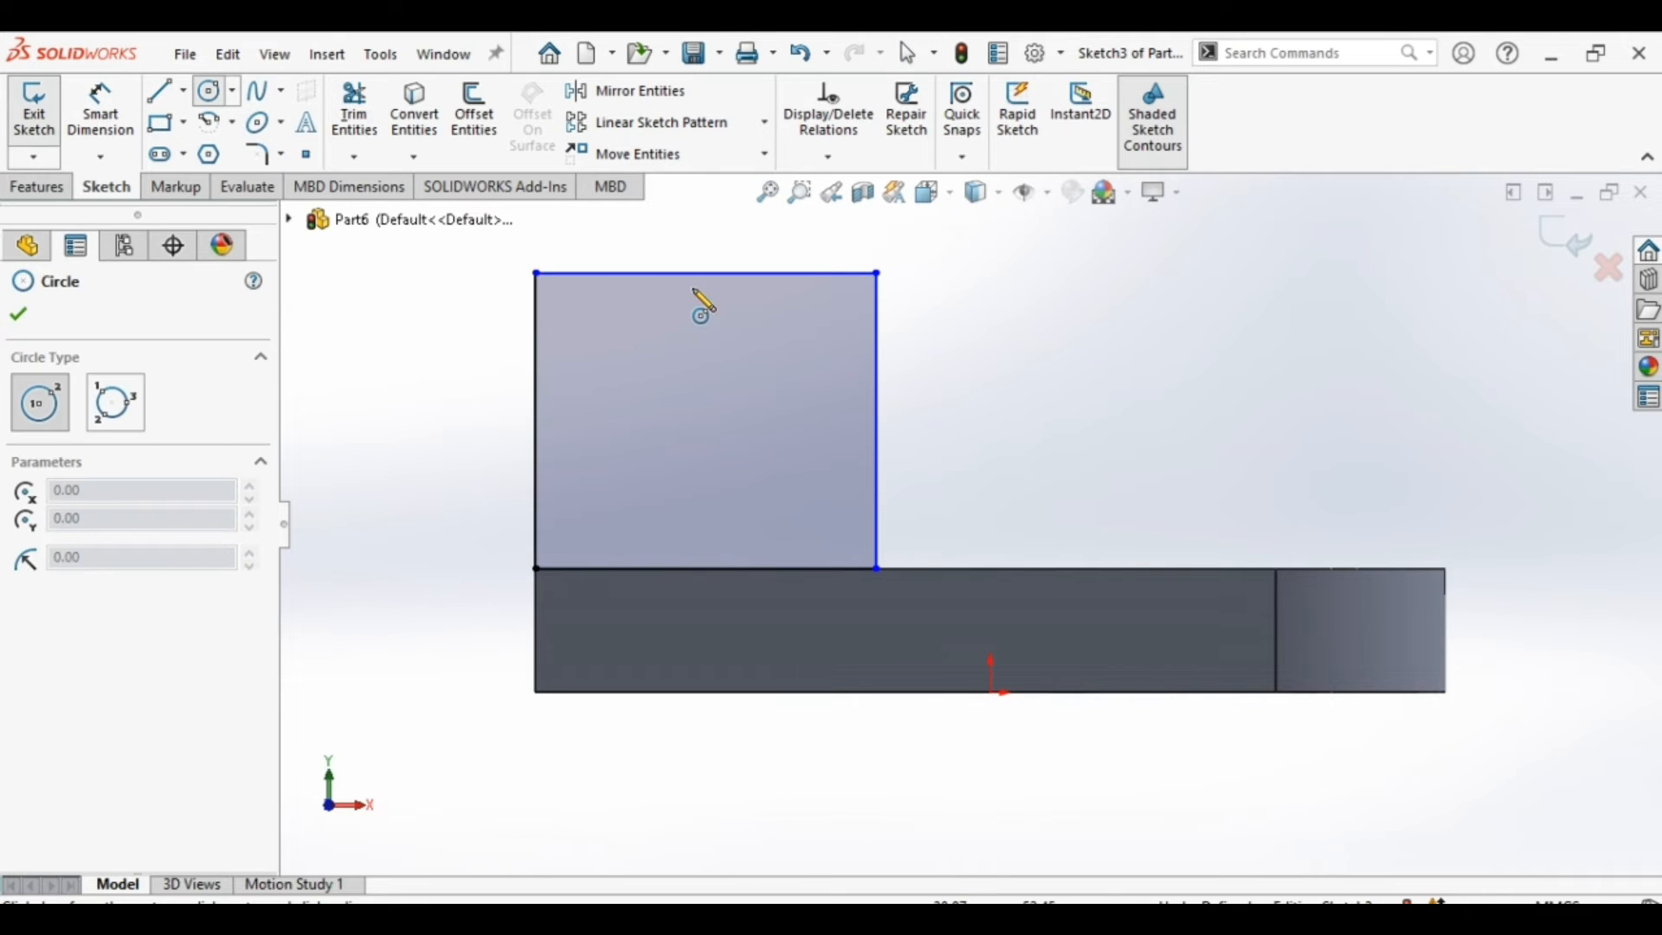
left_click(706, 272)
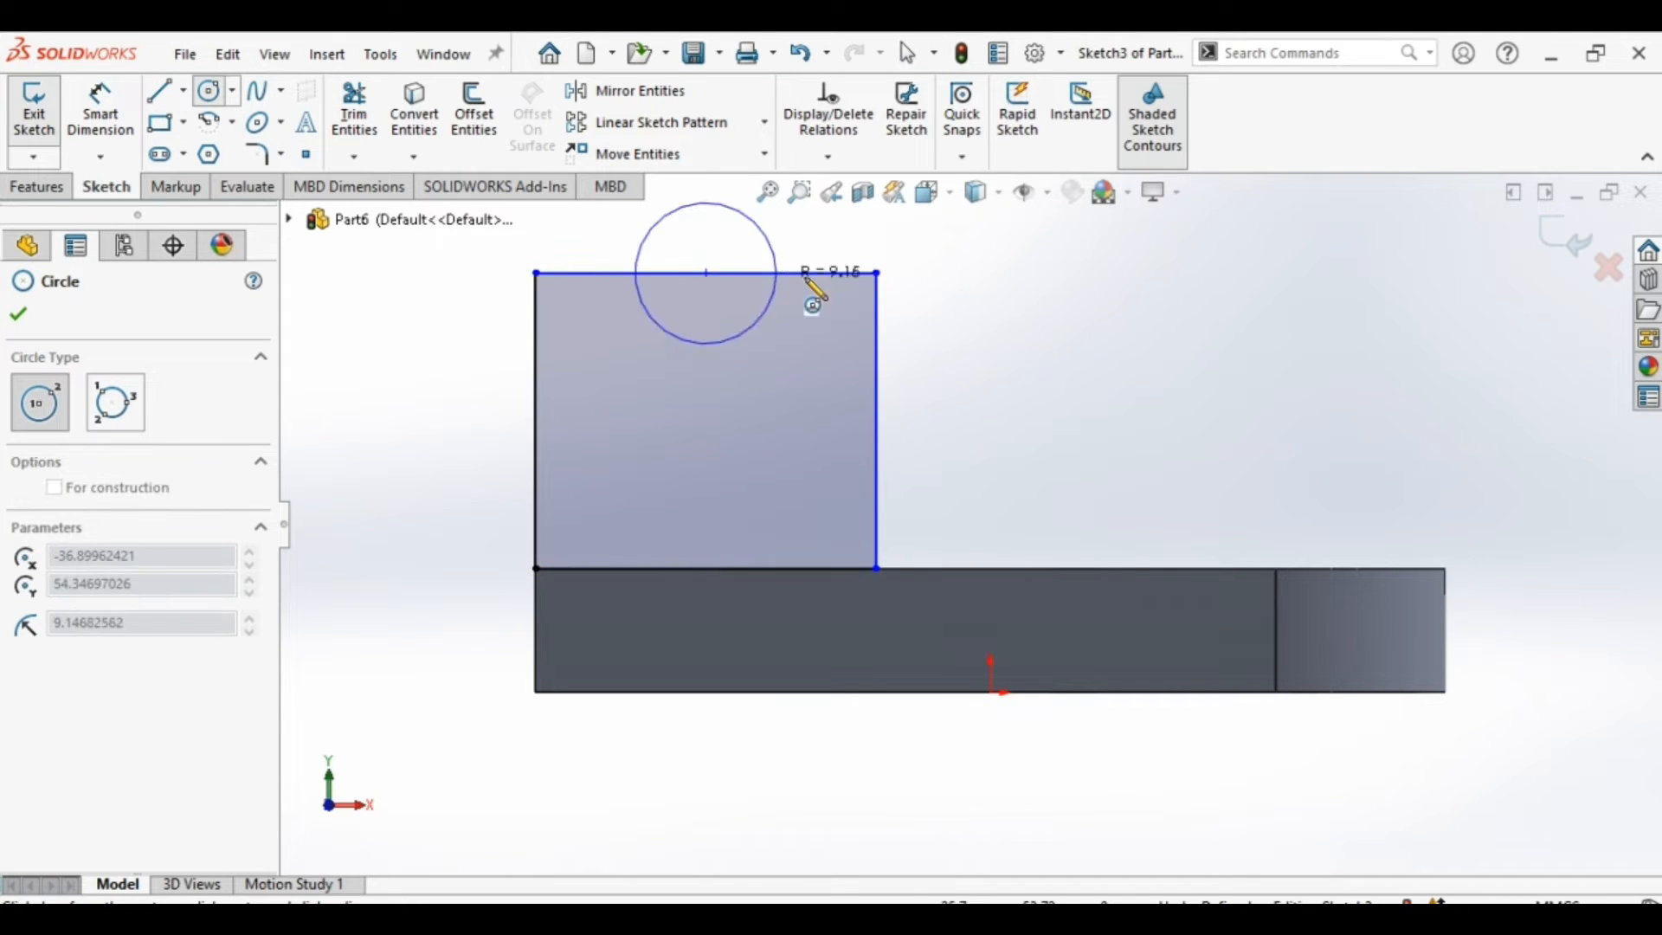
left_click(877, 274)
scroll(918, 321, "up", 3)
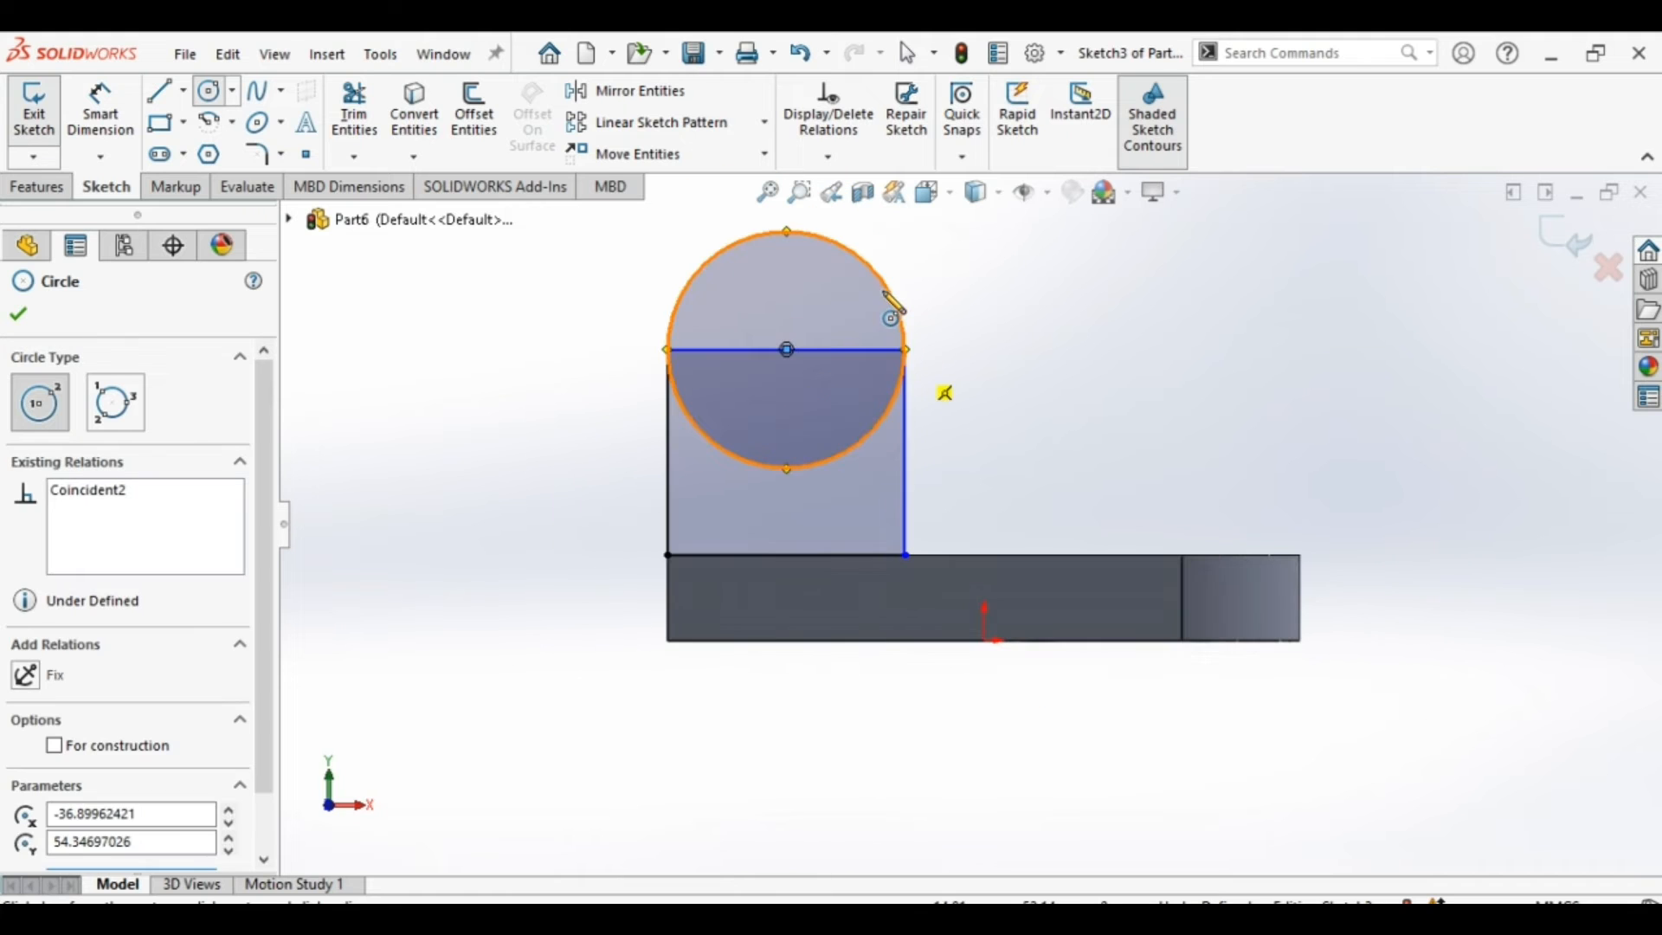
key("Escape")
scroll(942, 319, "down", 2)
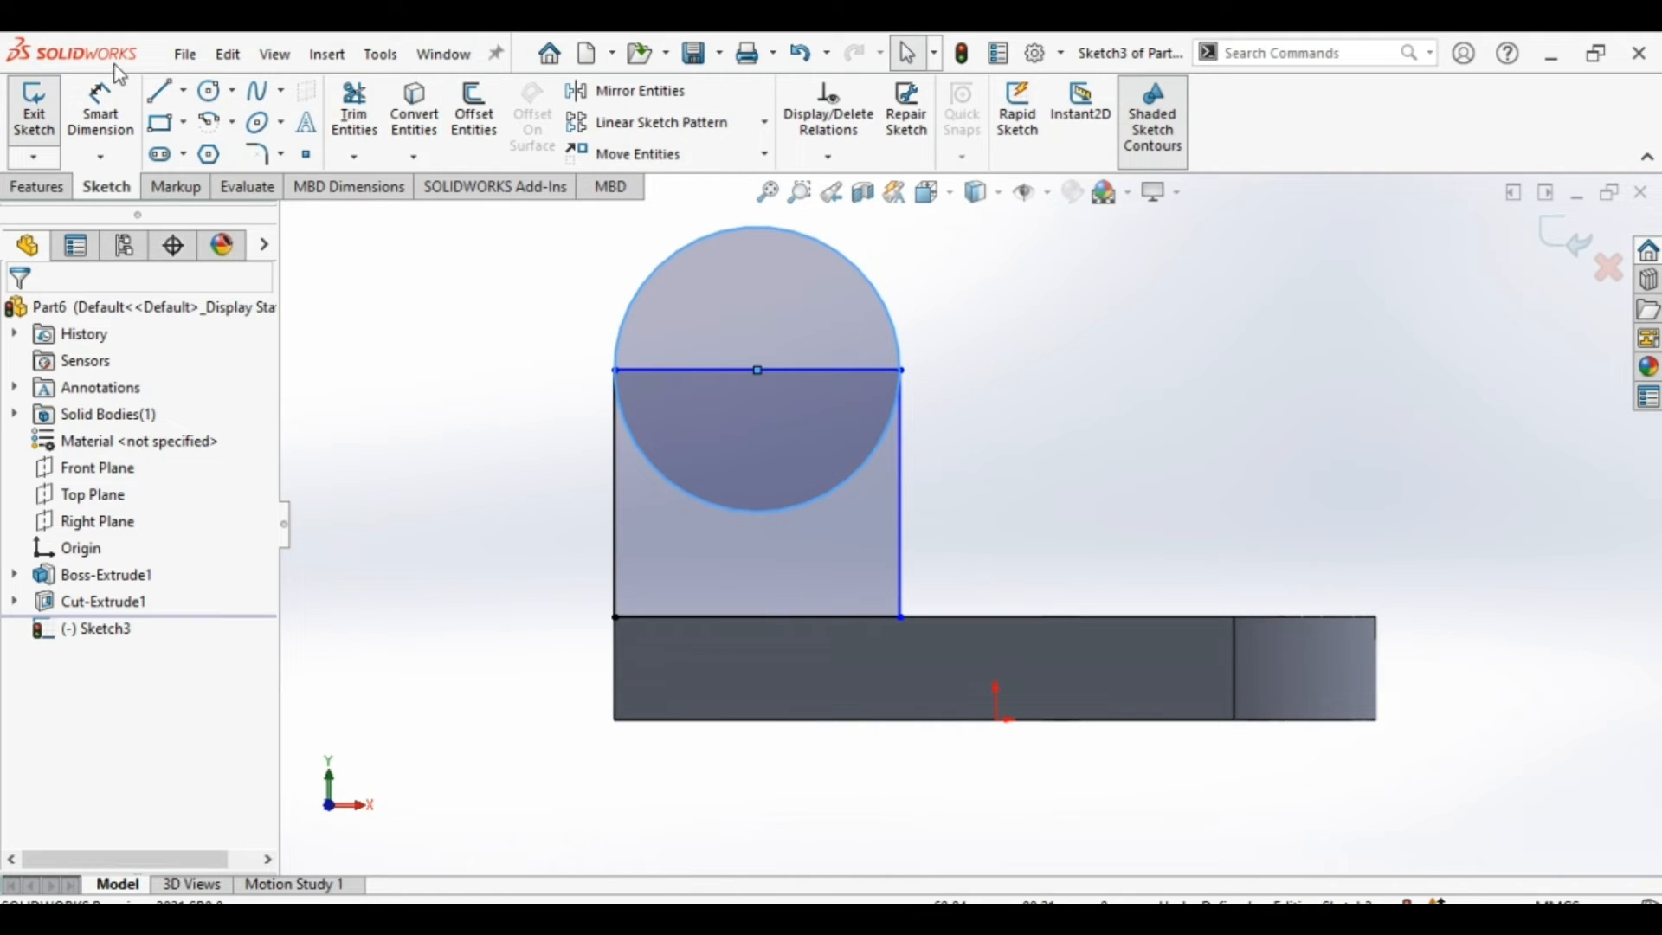
Dimension the height from the plate's bottom edge to the rectangle's top line and set it to 40 mm.
left_click(106, 114)
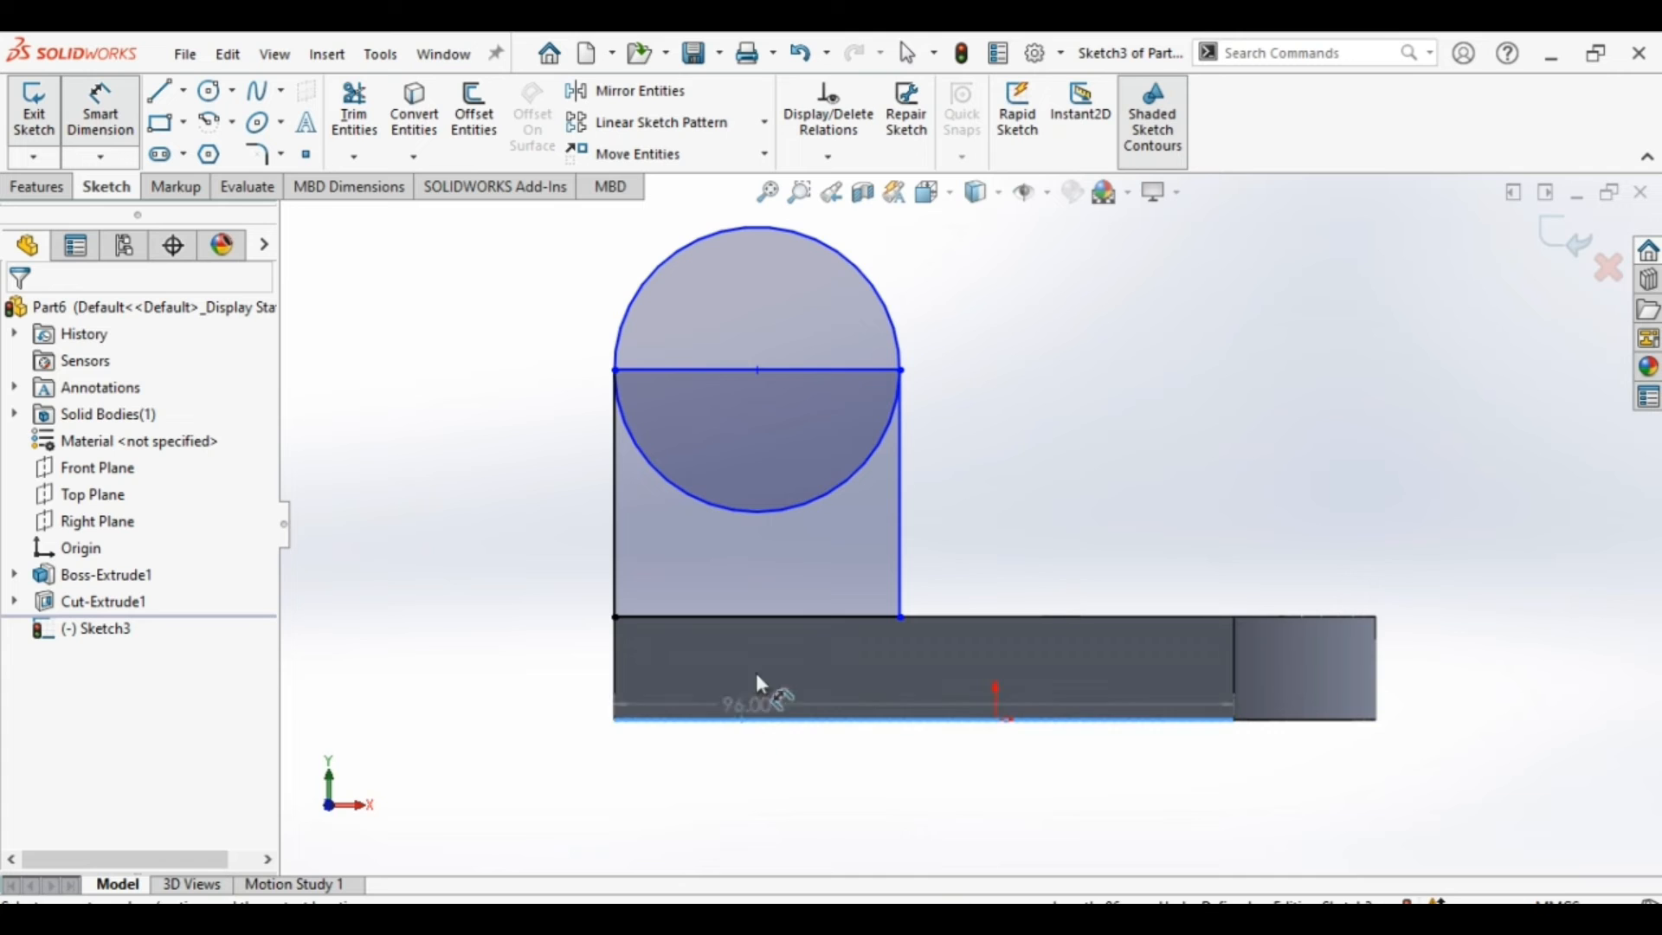
left_click(772, 368)
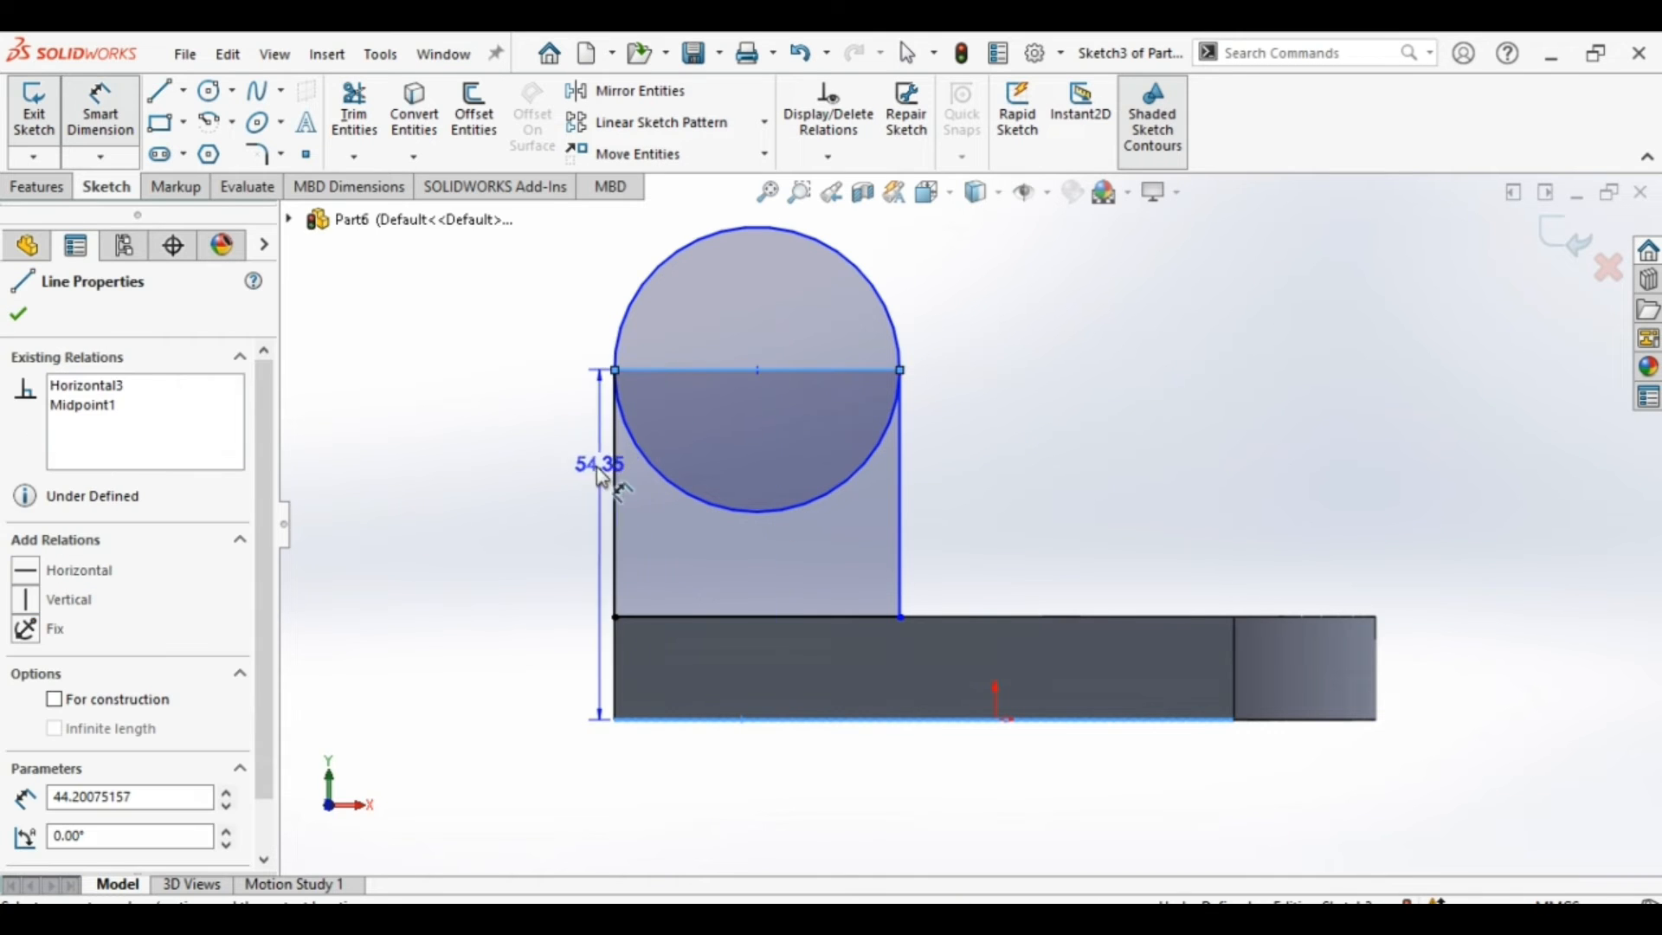
left_click(552, 544)
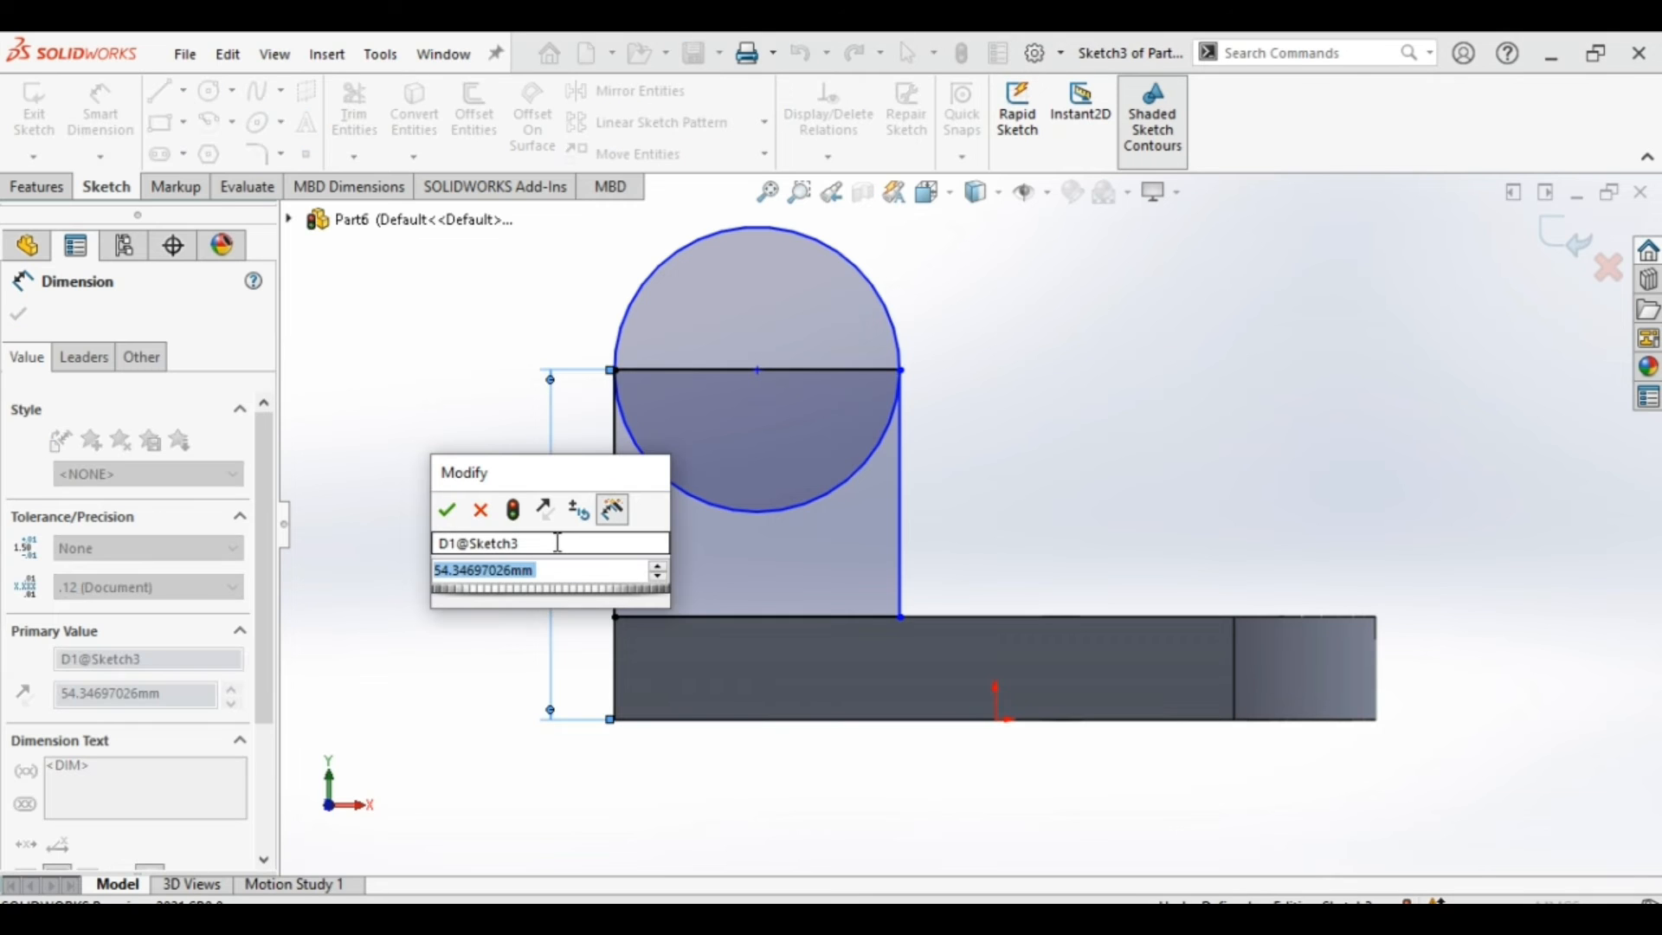
type("40")
key("Return")
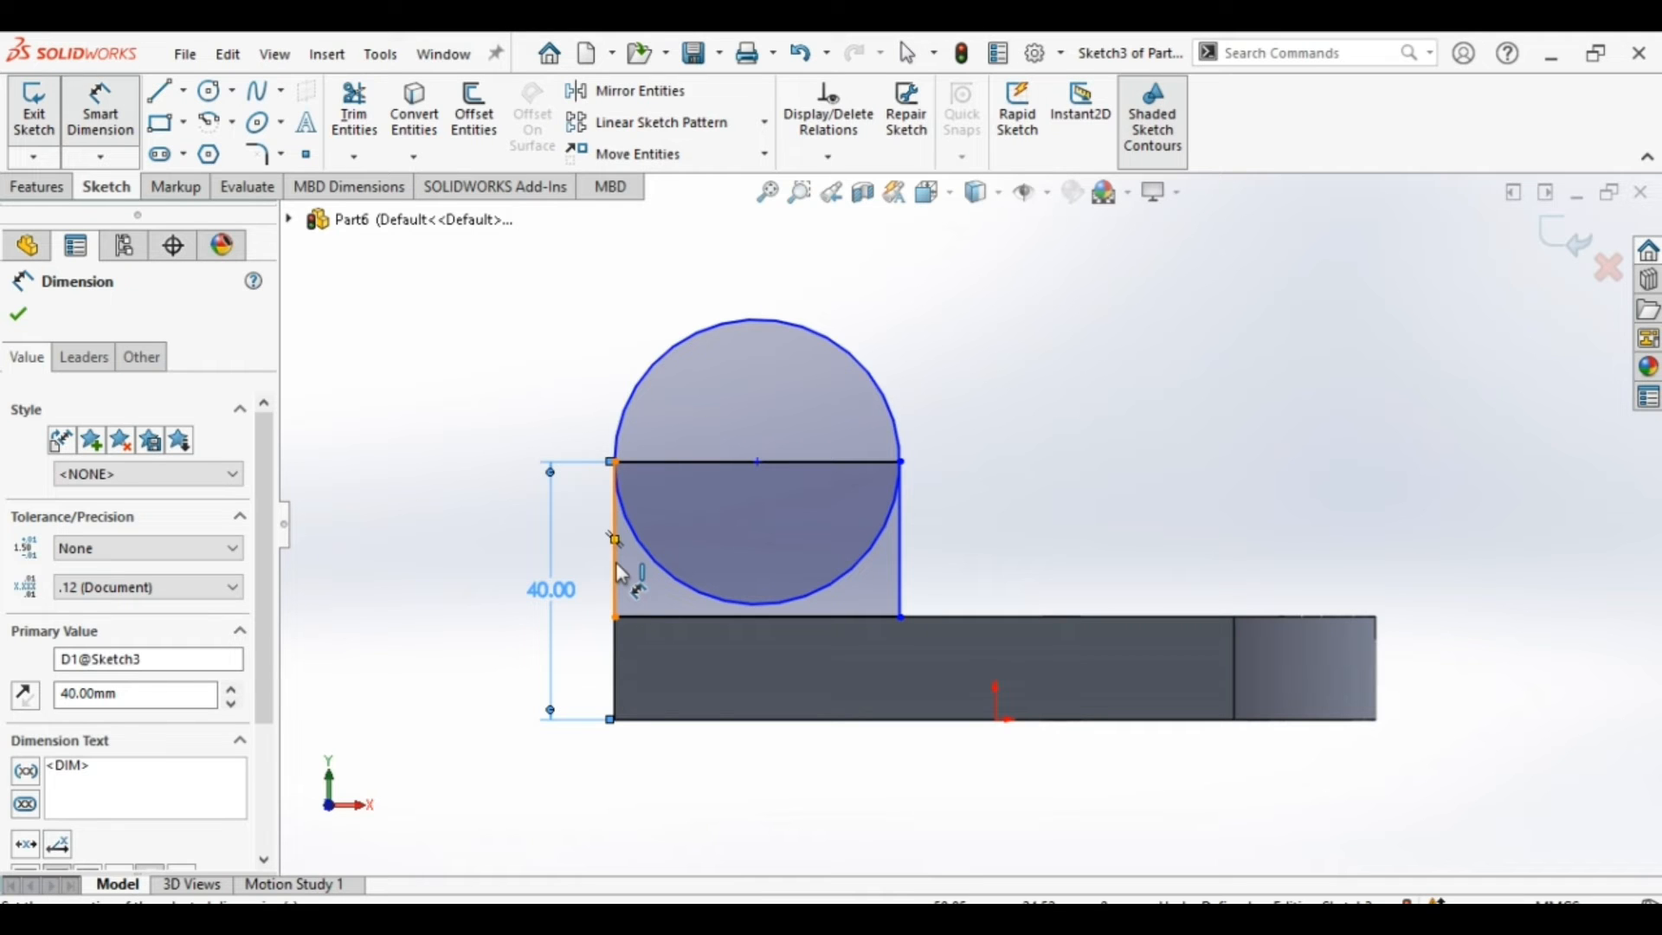
Dimension the distance between the rectangle's two vertical sides and set it to 48 mm.
left_click(767, 464)
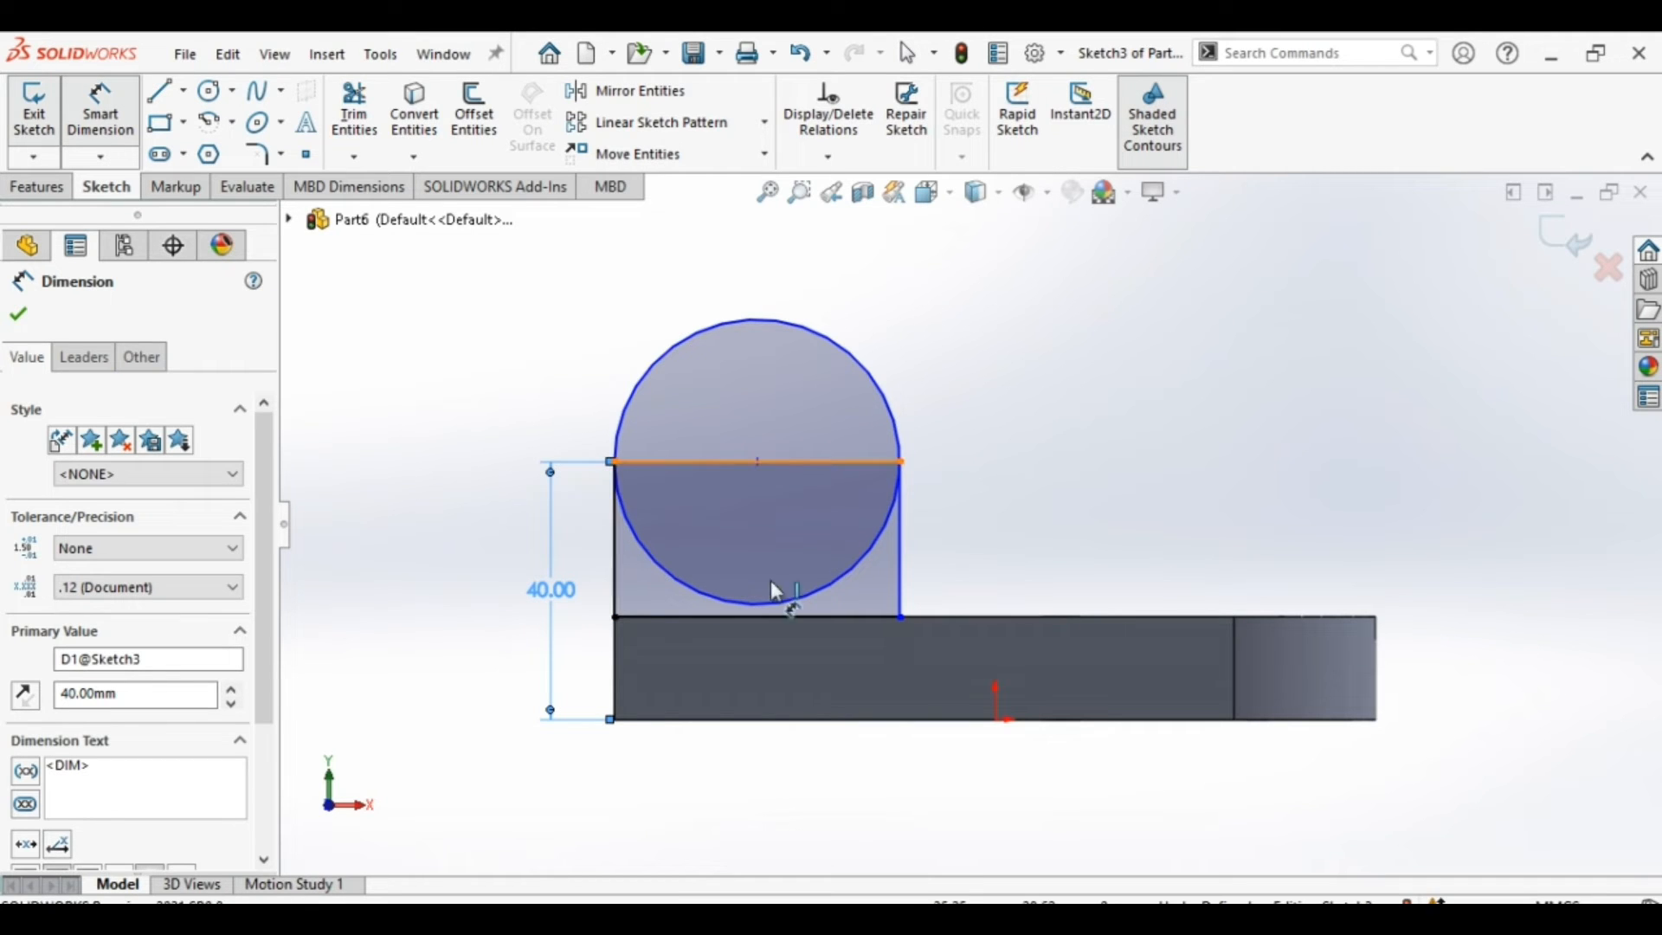
key("Escape")
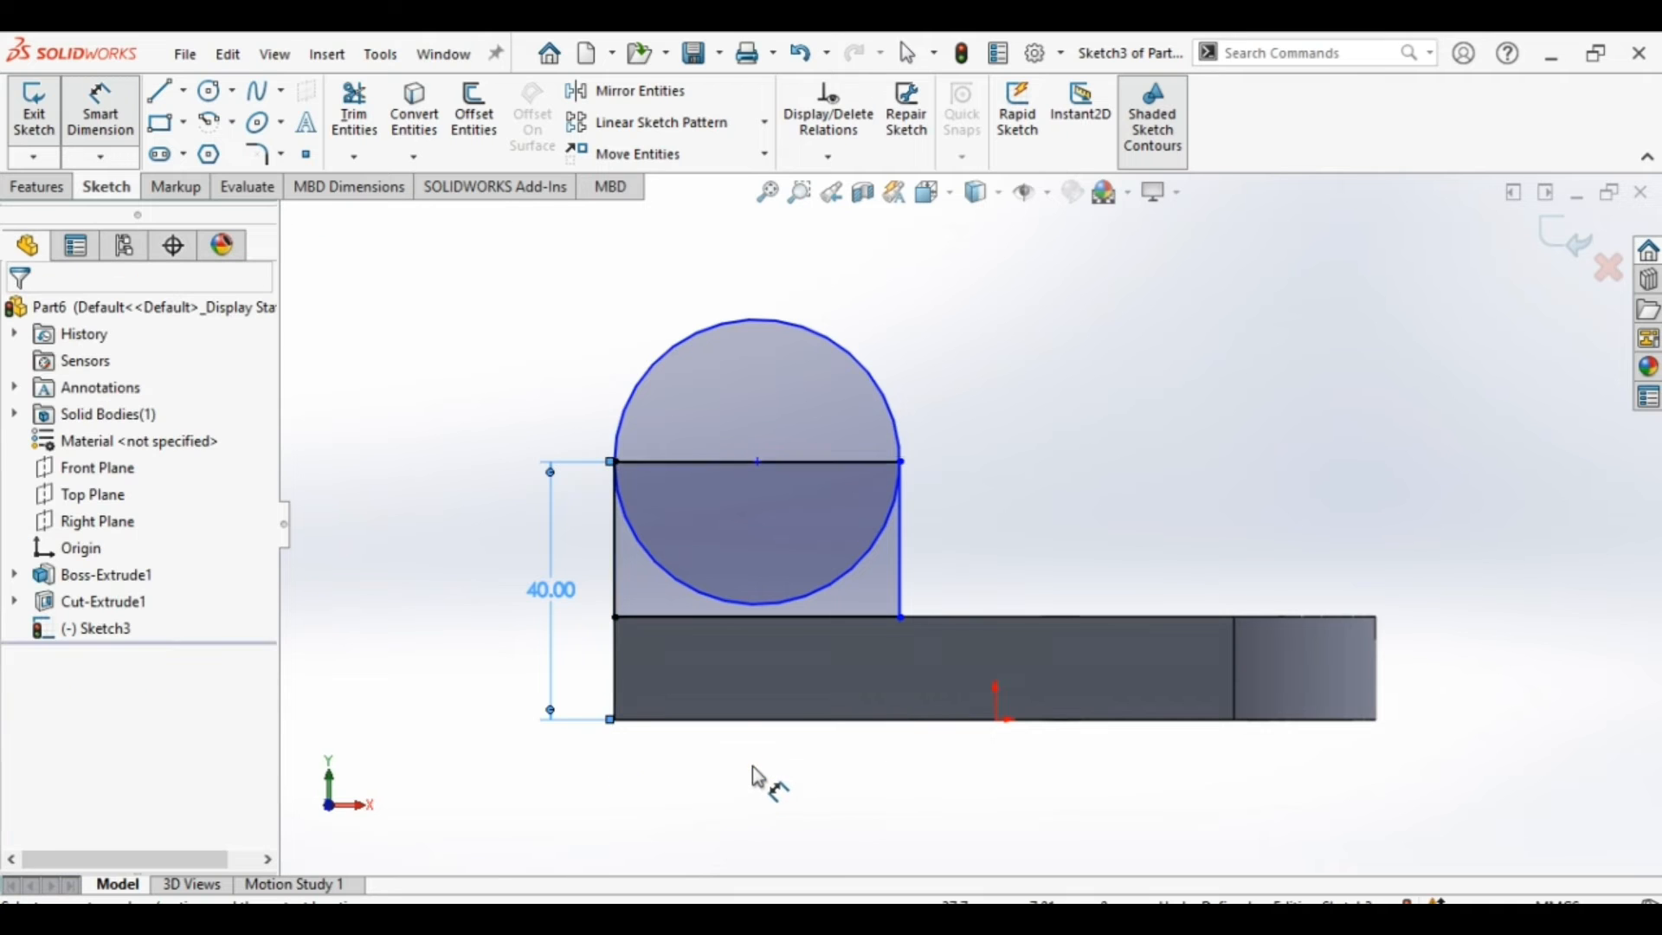
left_click(617, 579)
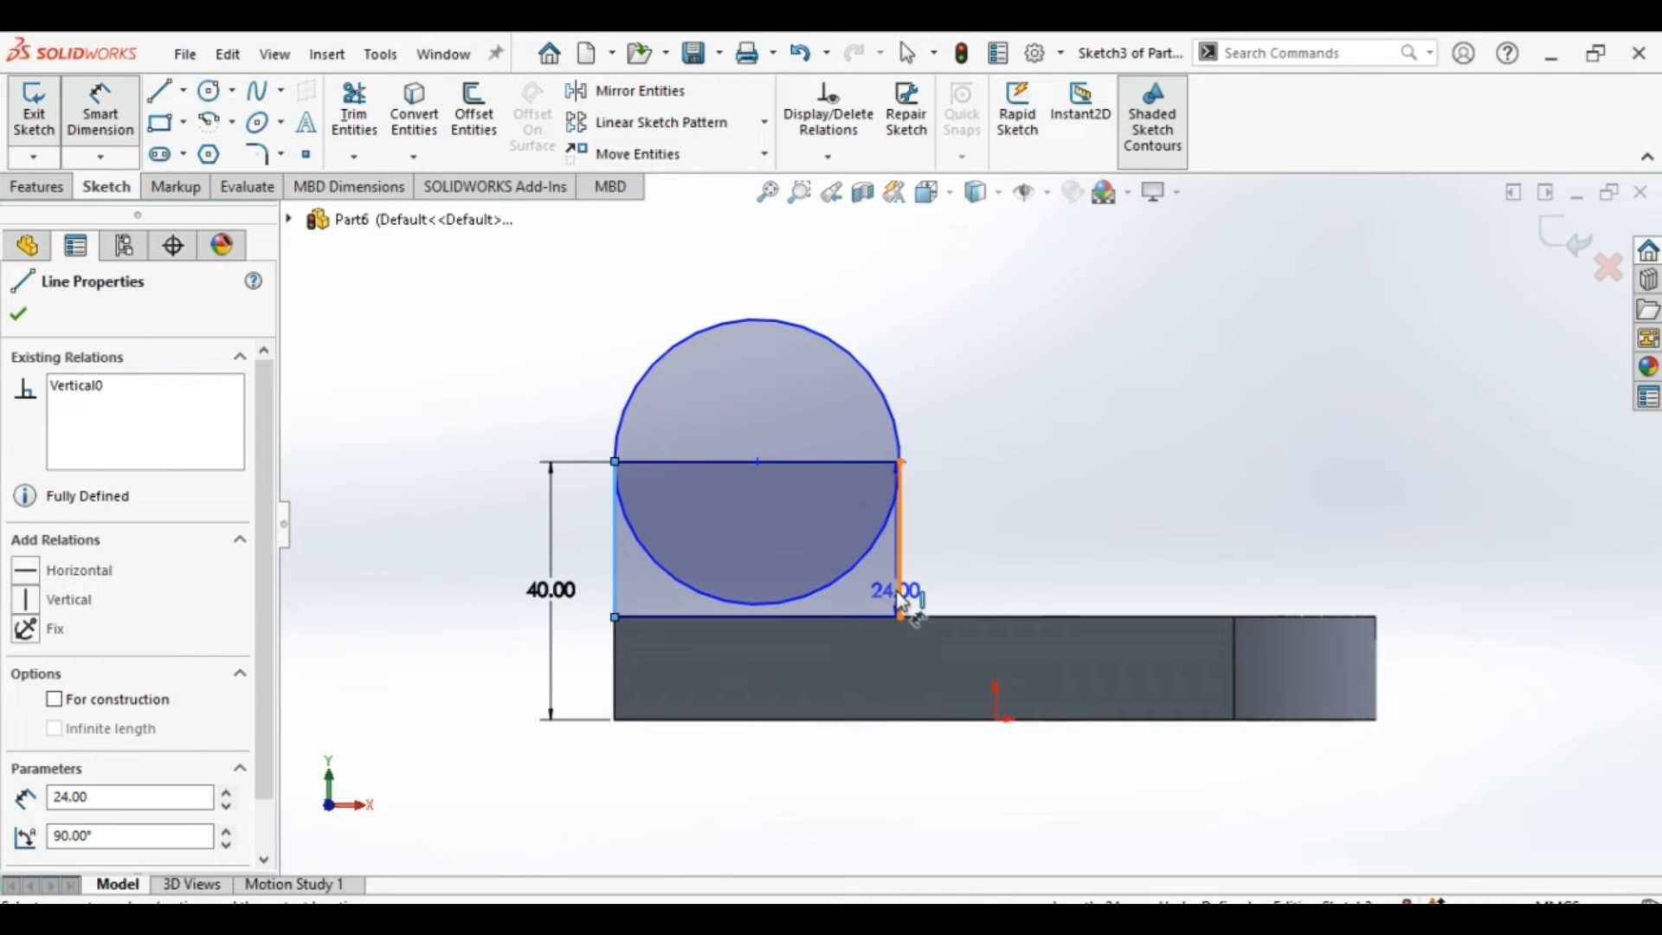
left_click(901, 604)
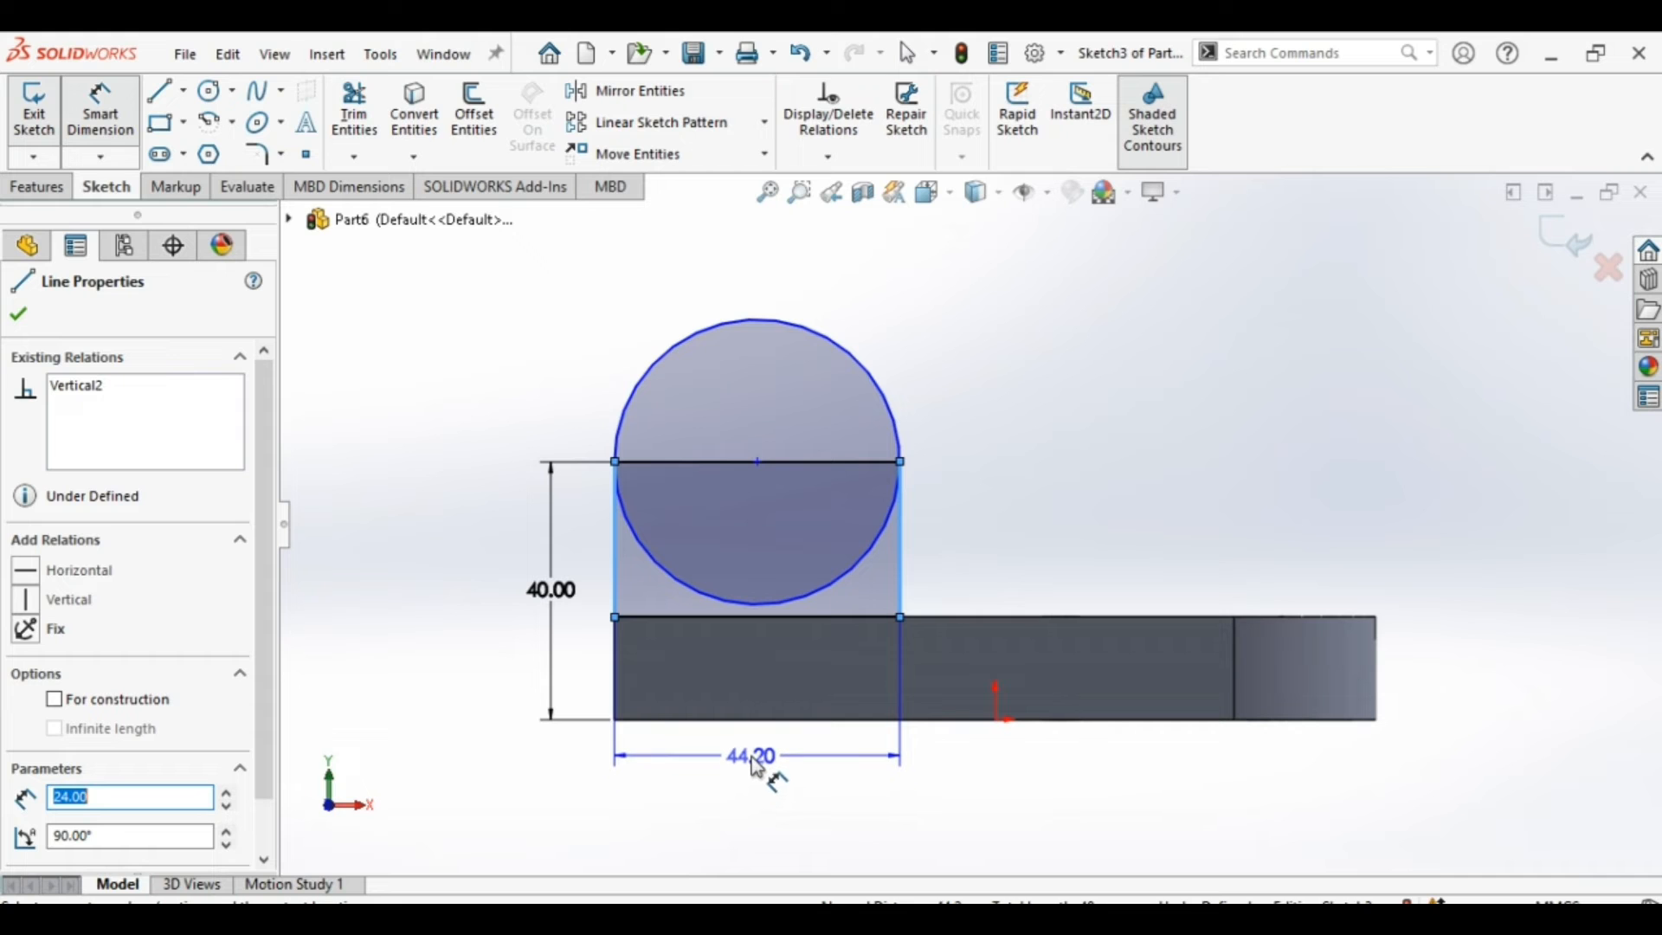
left_click(753, 761)
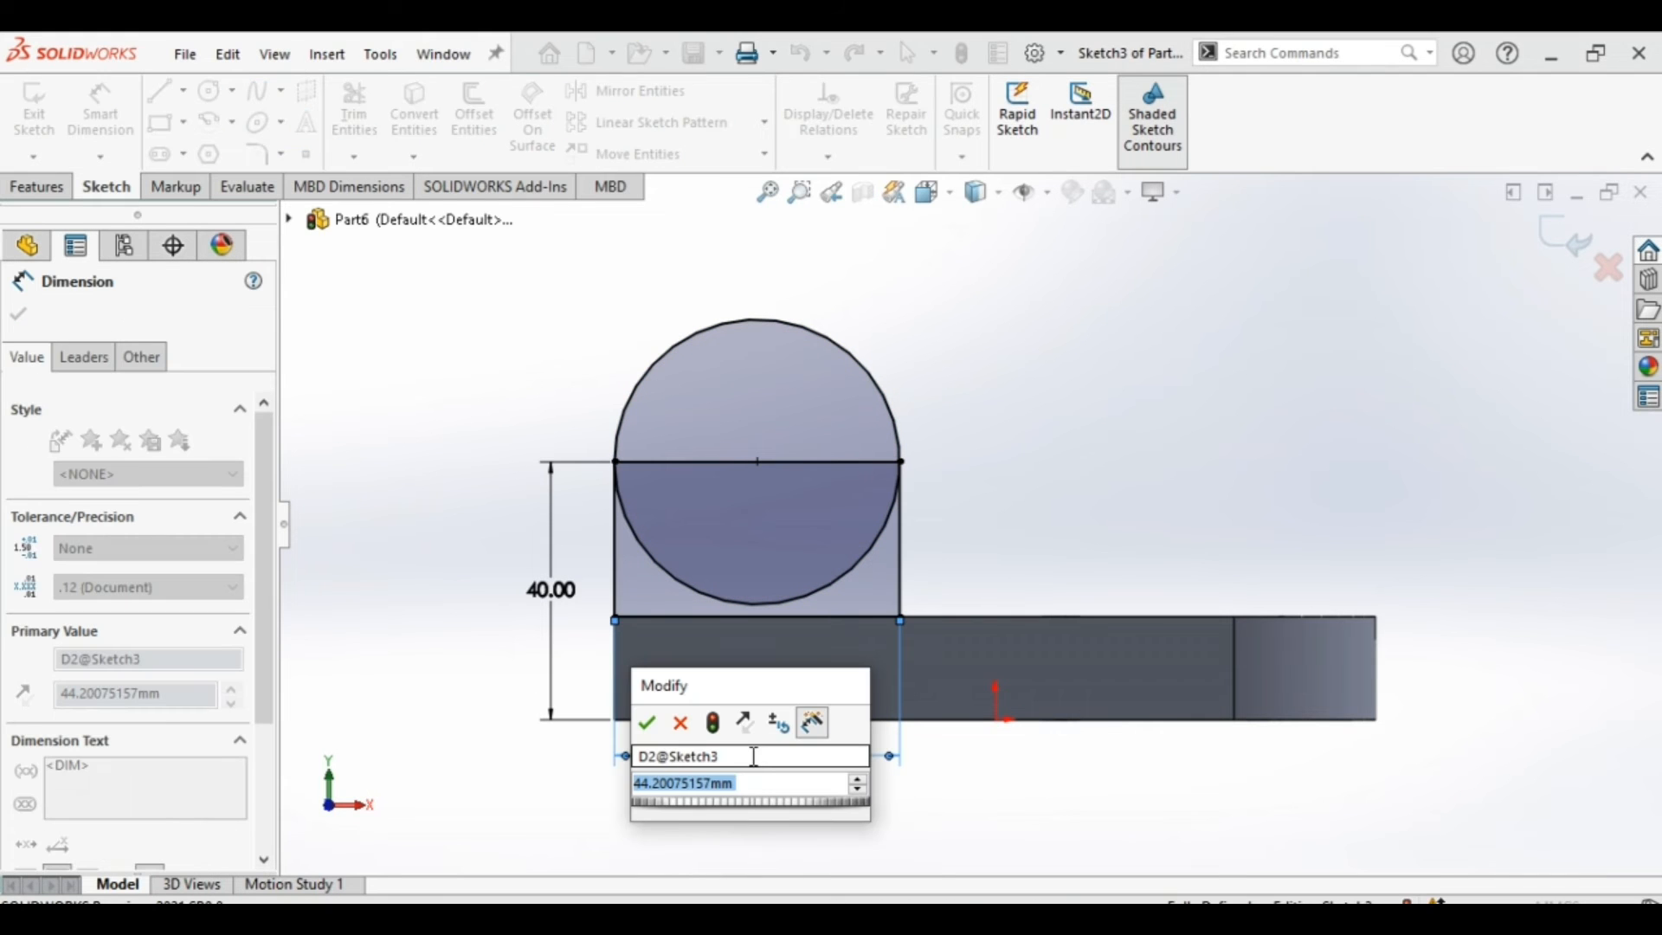
type("48")
key("Return")
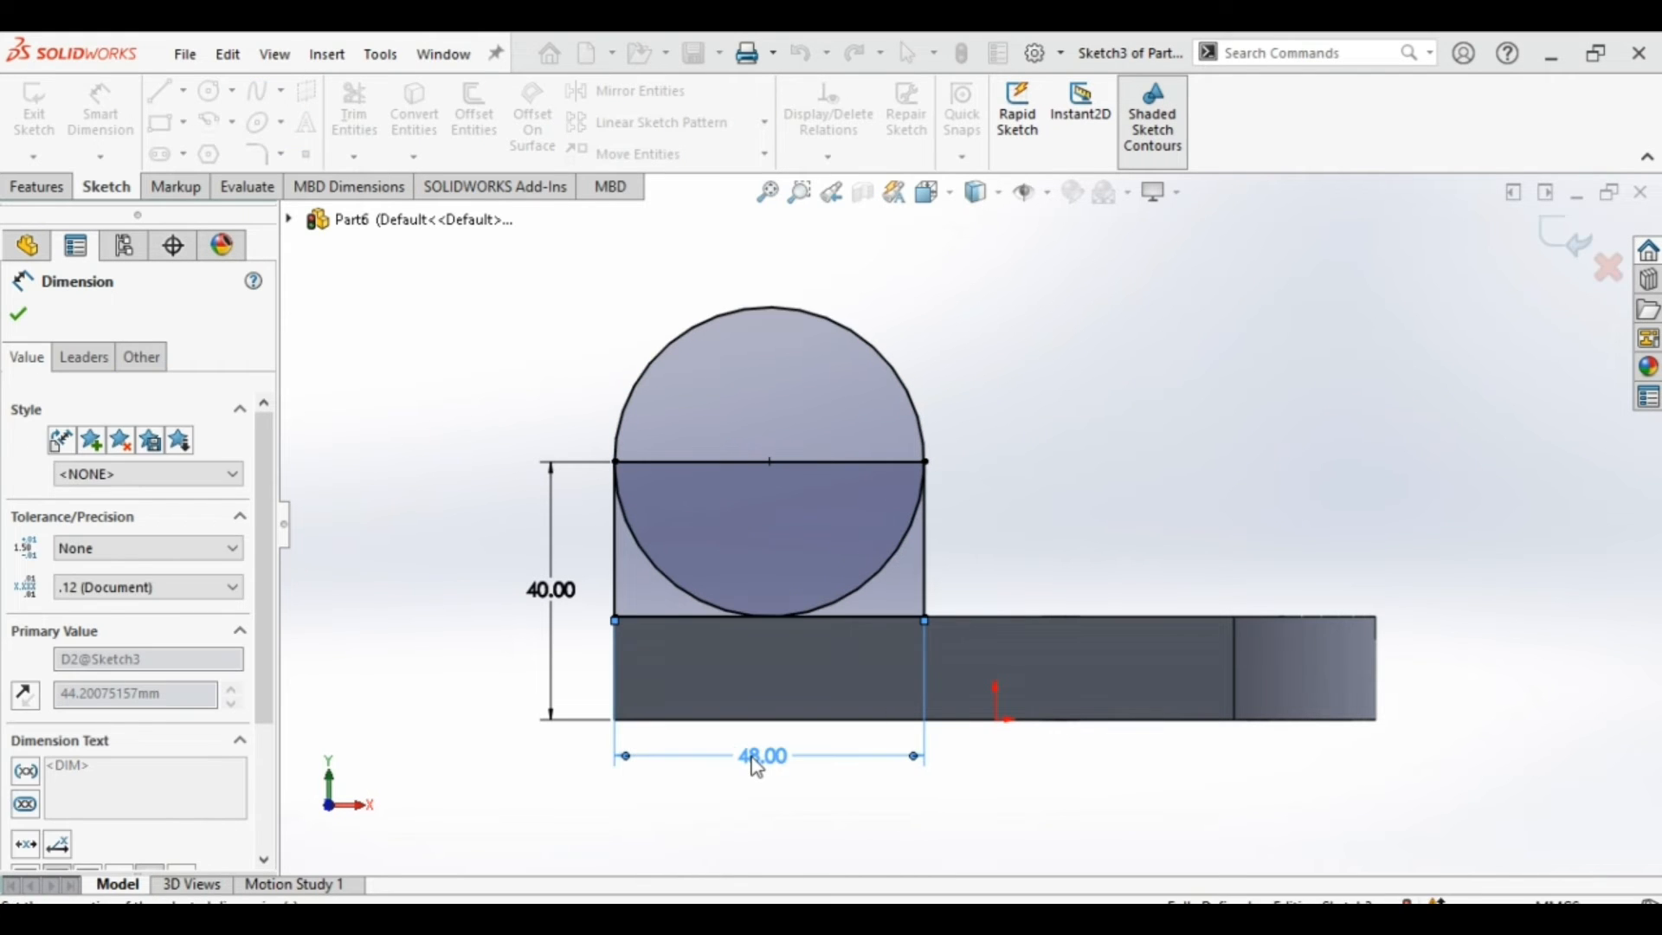
key("Escape")
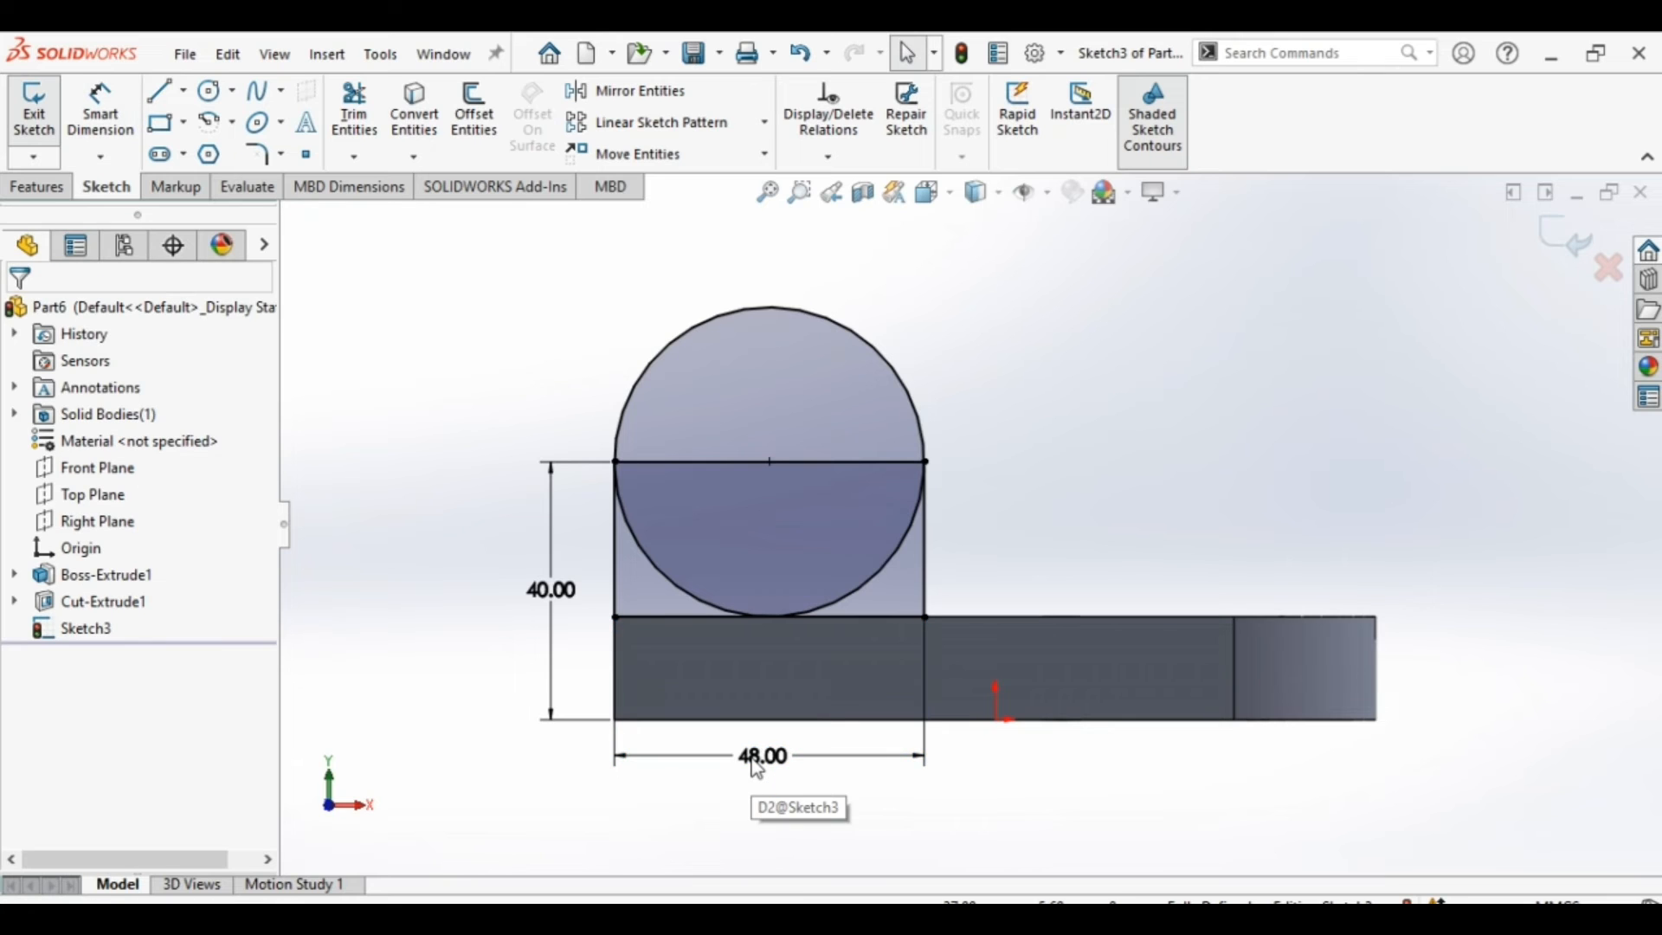
Sketch a smaller circle concentric with the large circle, about 8 mm in radius.
left_click(232, 90)
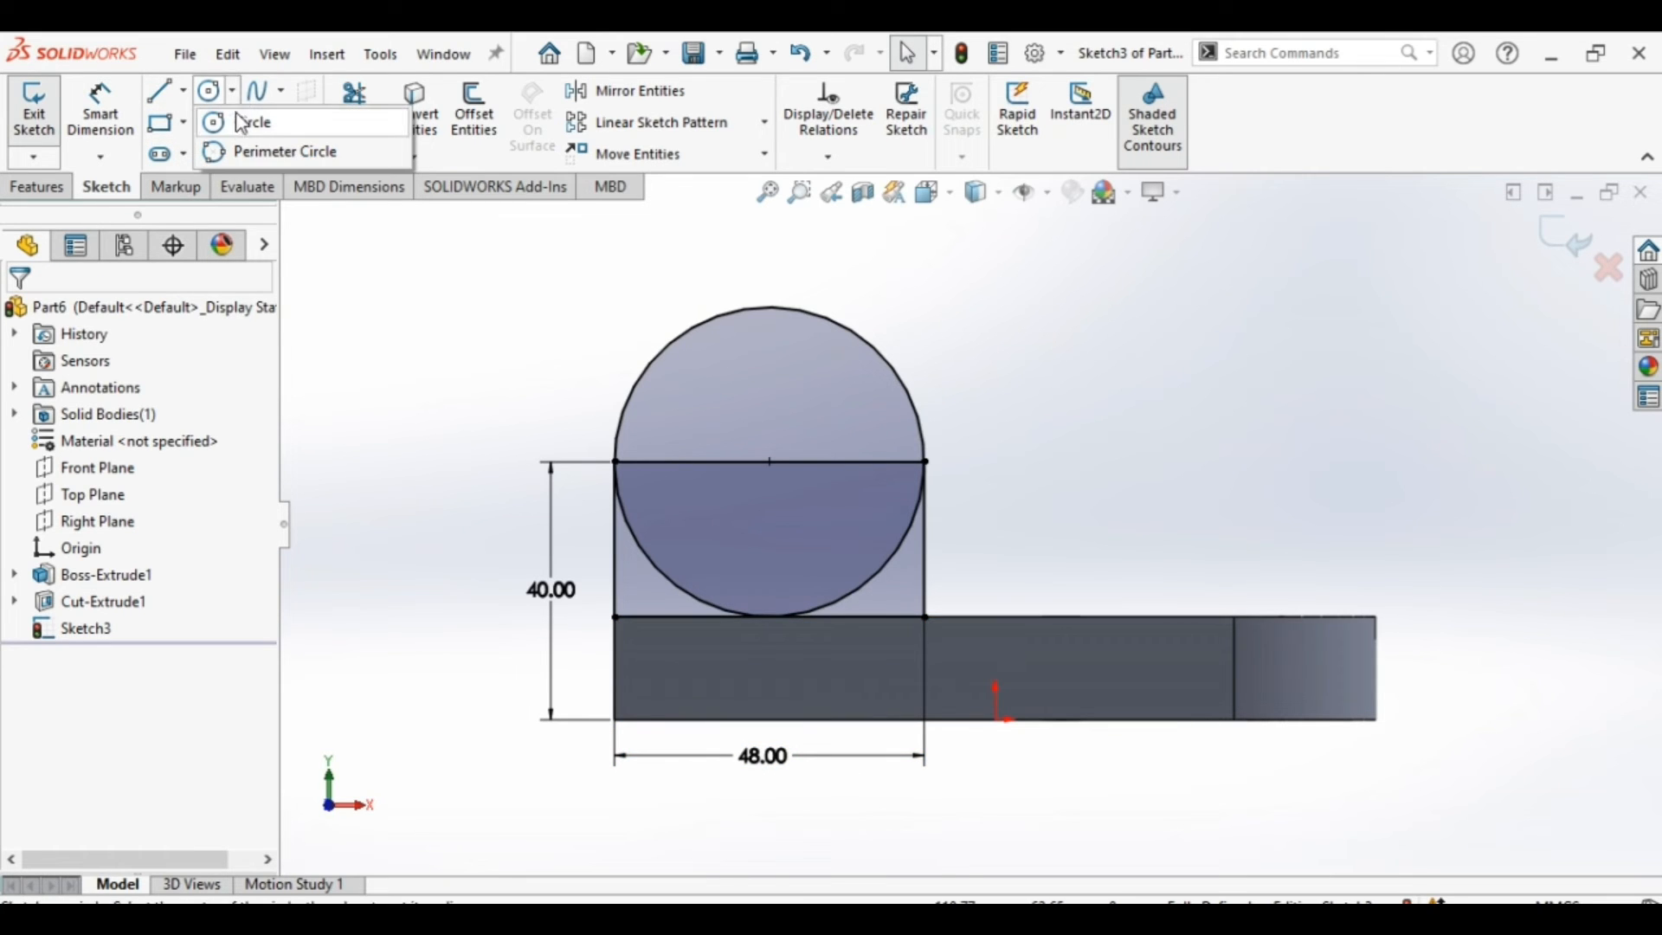
left_click(251, 117)
left_click(770, 462)
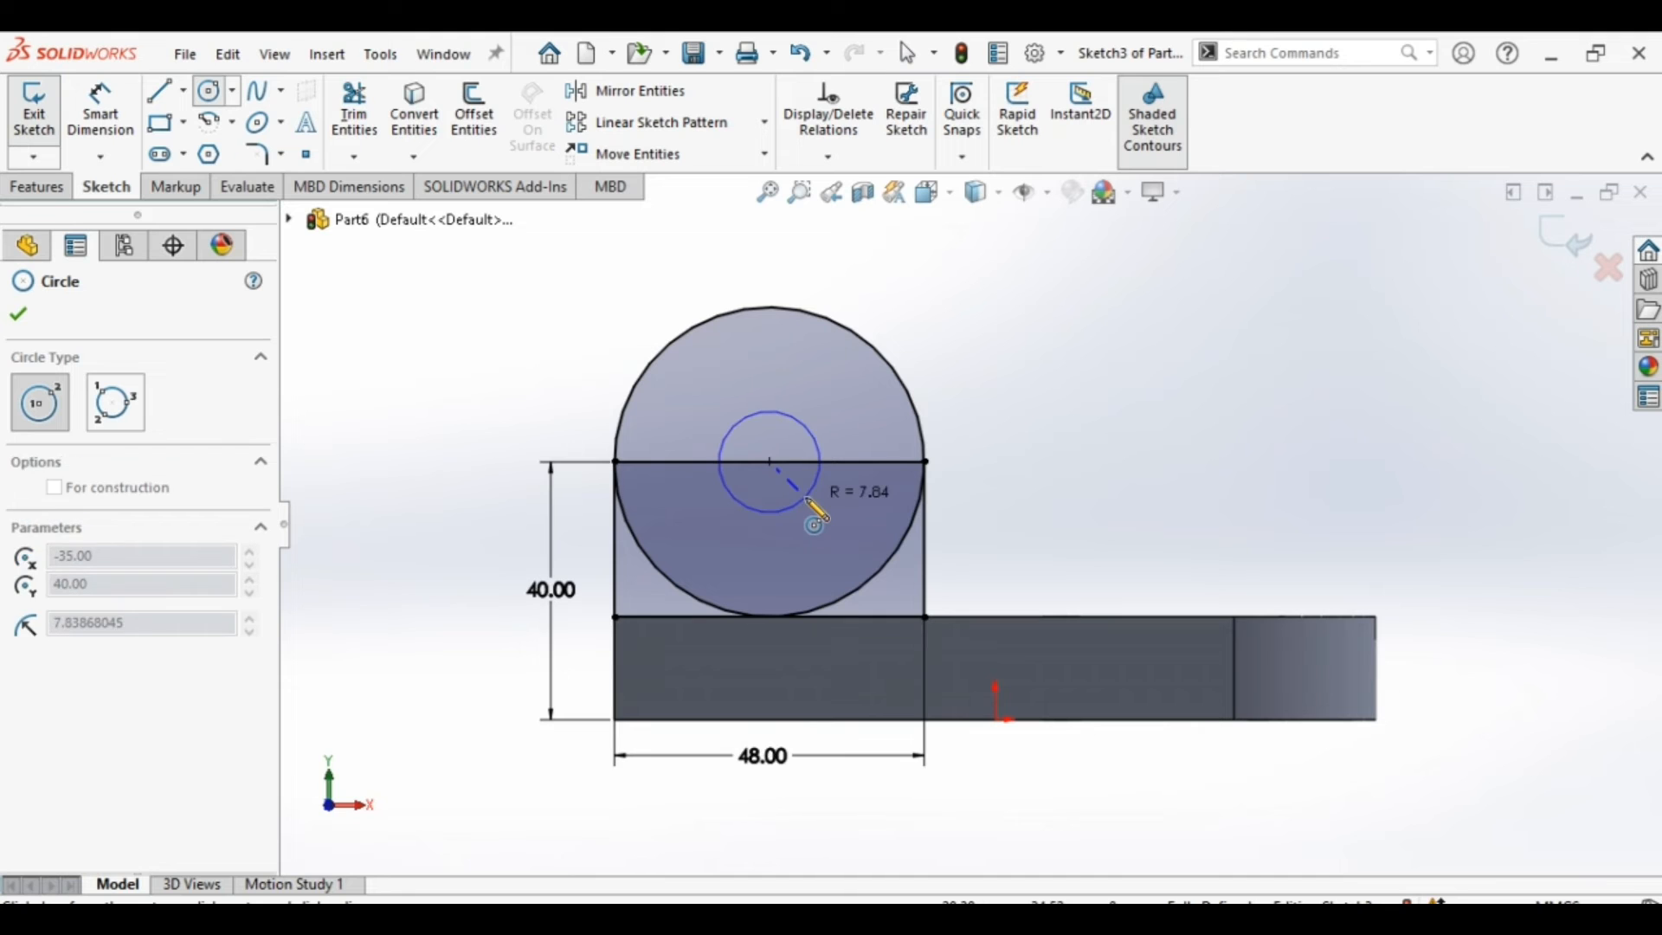
left_click(806, 498)
key("Escape")
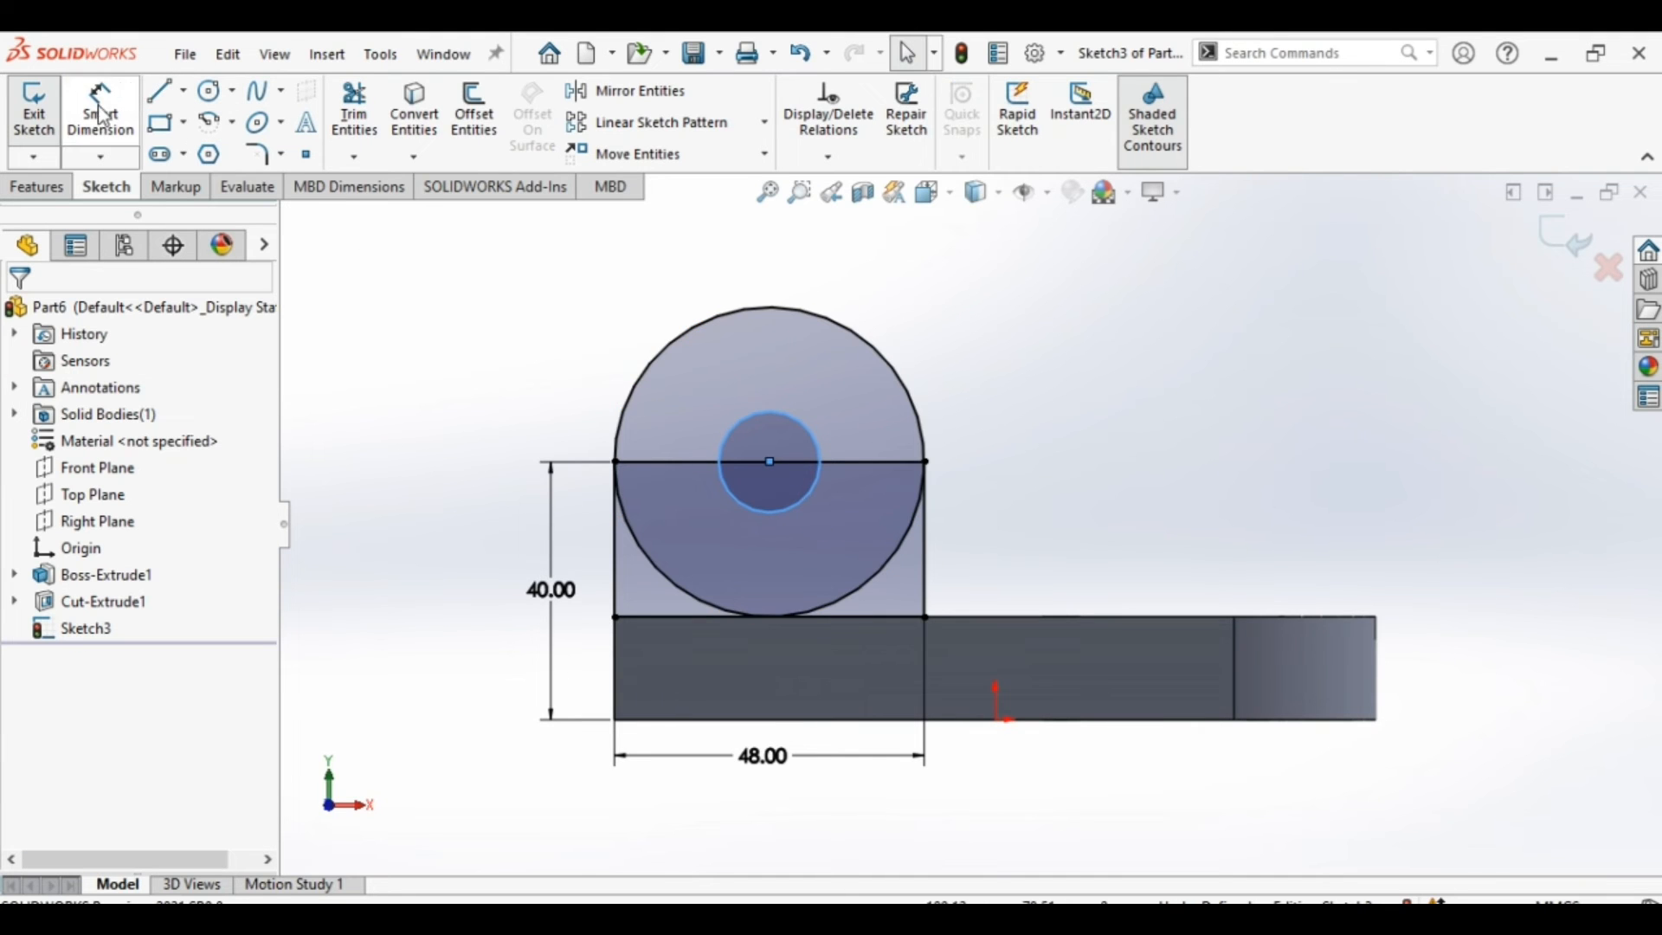
Dimension the inner circle, set its diameter to 20 mm, and exit the sketch.
left_click(825, 442)
left_click(878, 403)
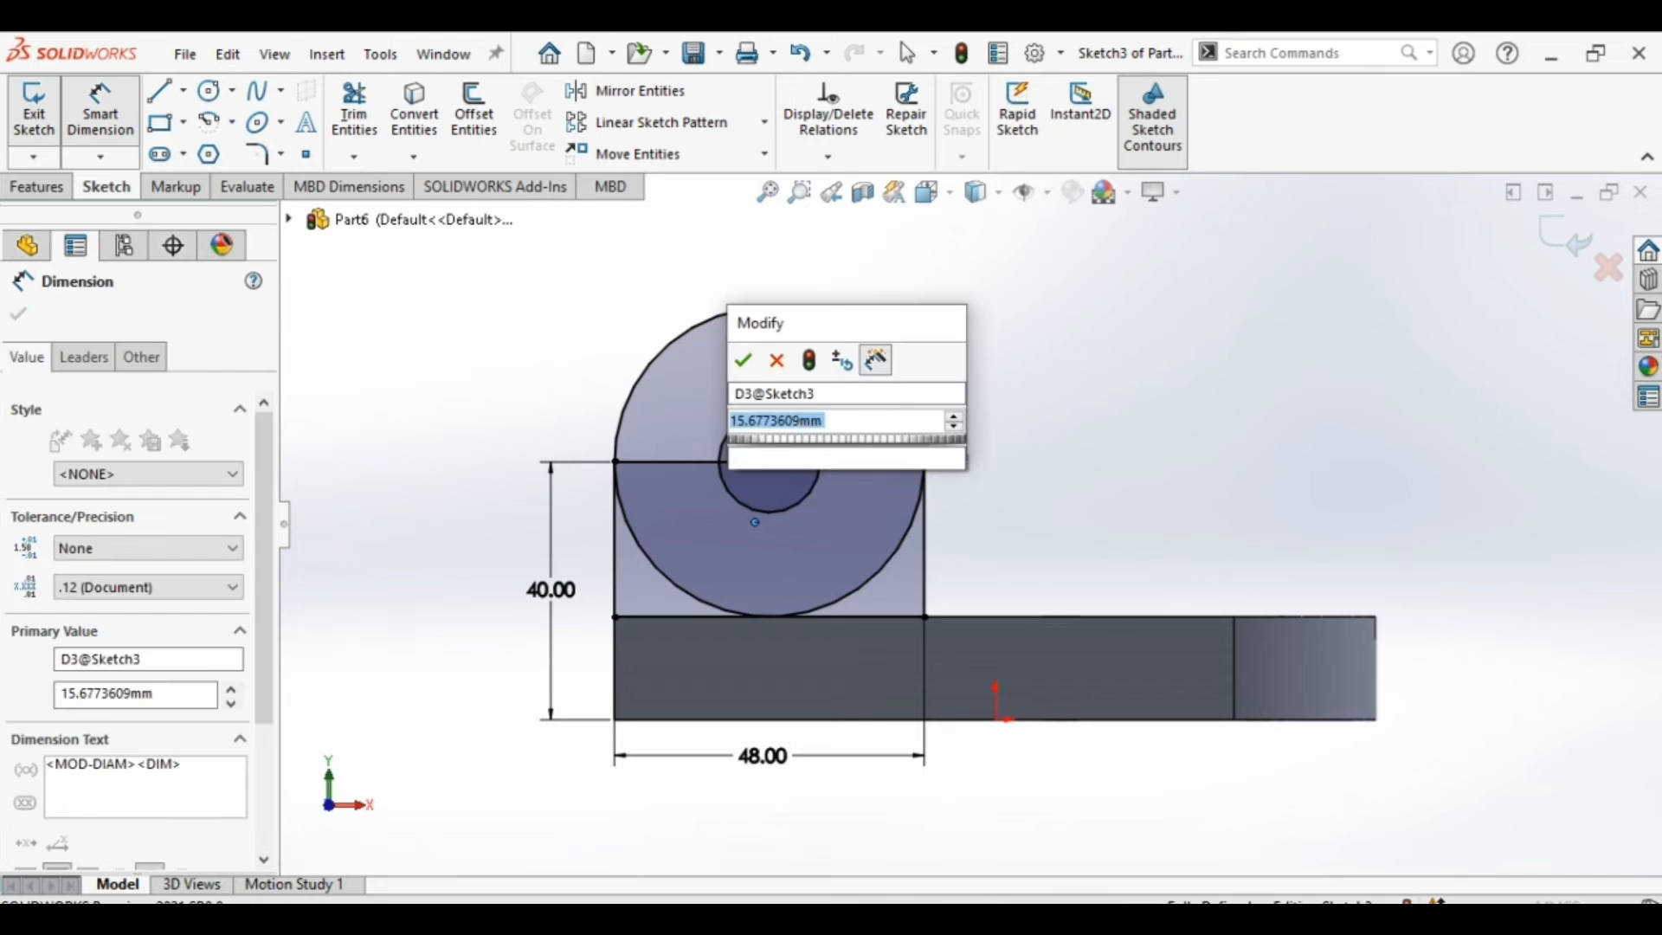
type("20")
key("Return")
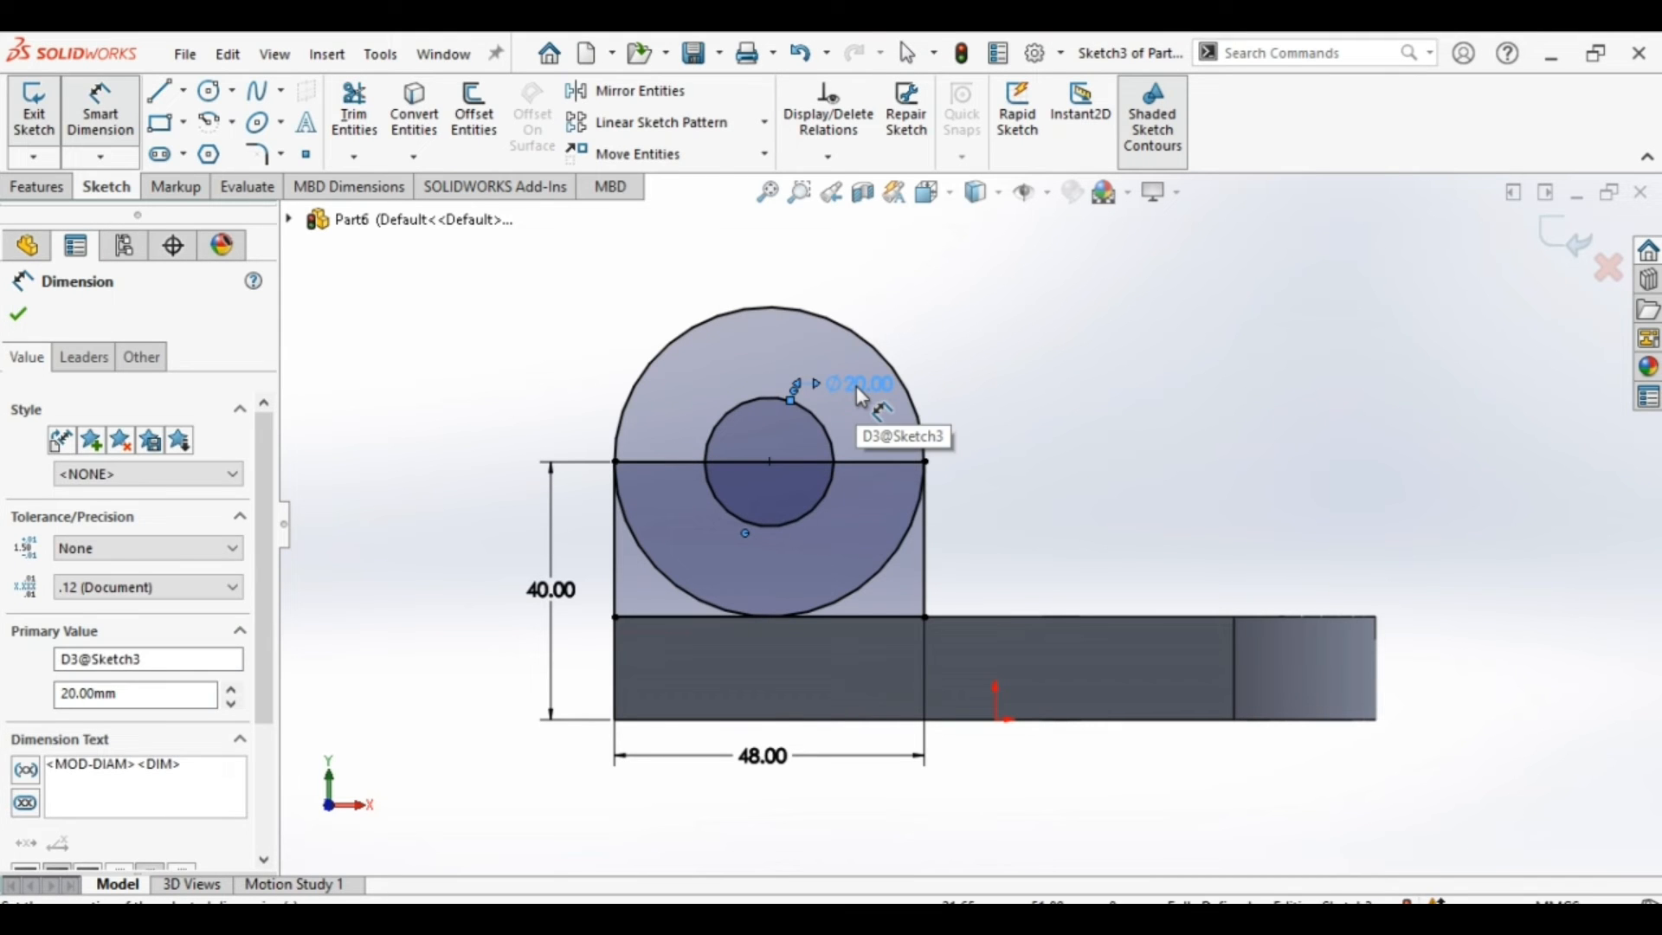
key("Escape")
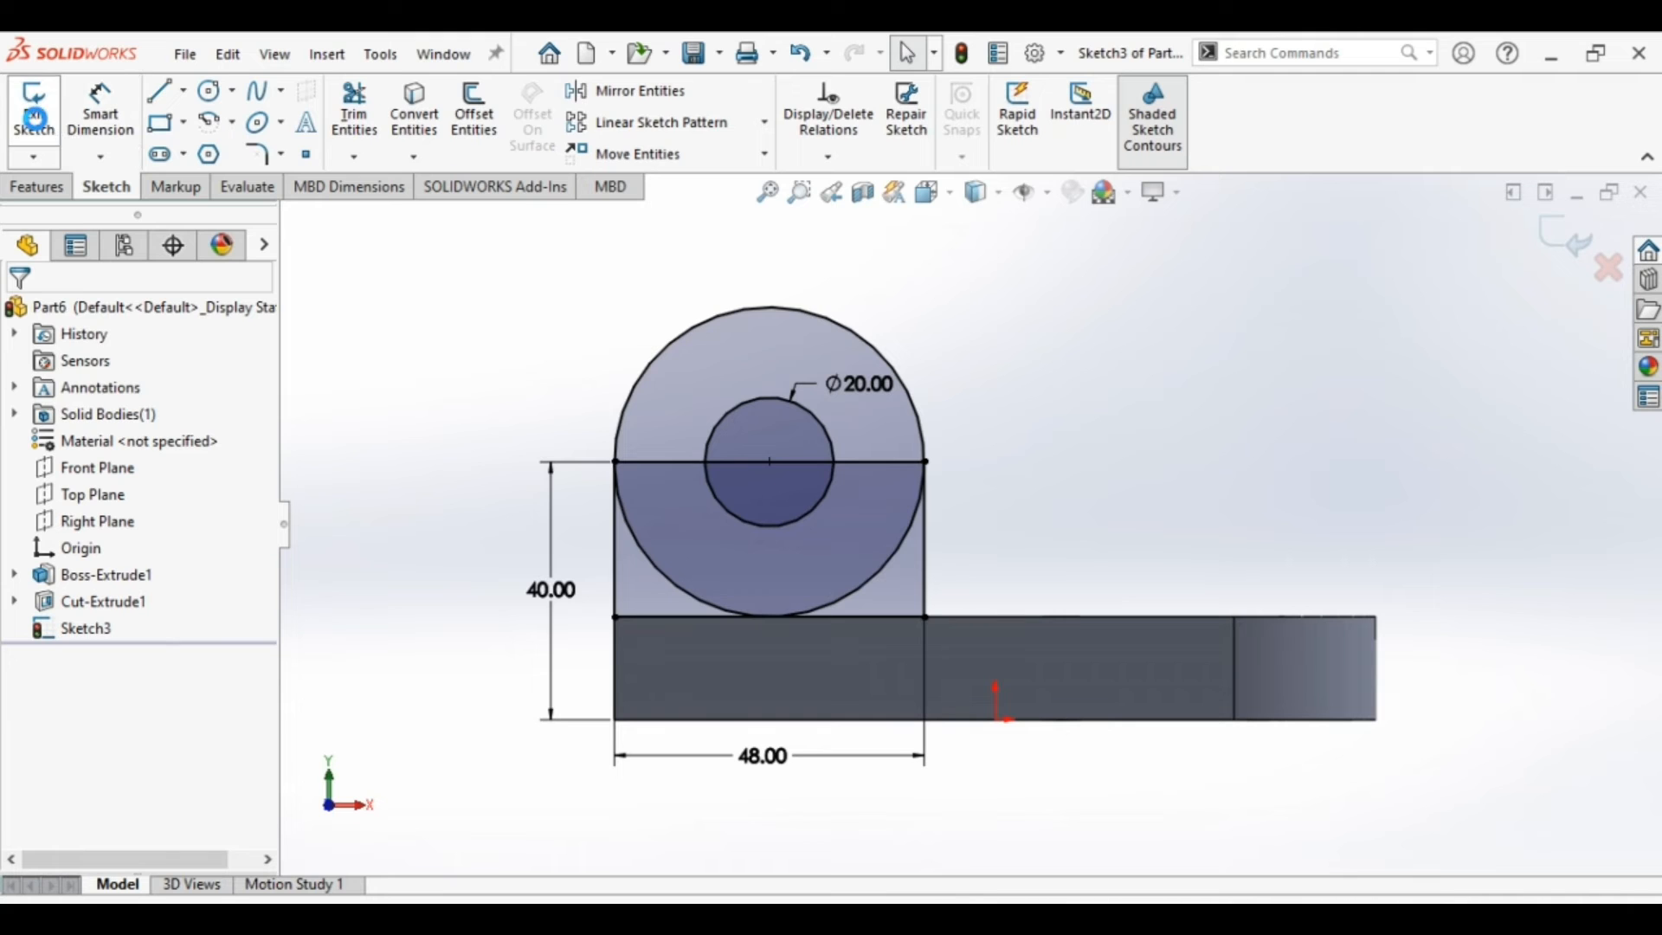
left_click(35, 117)
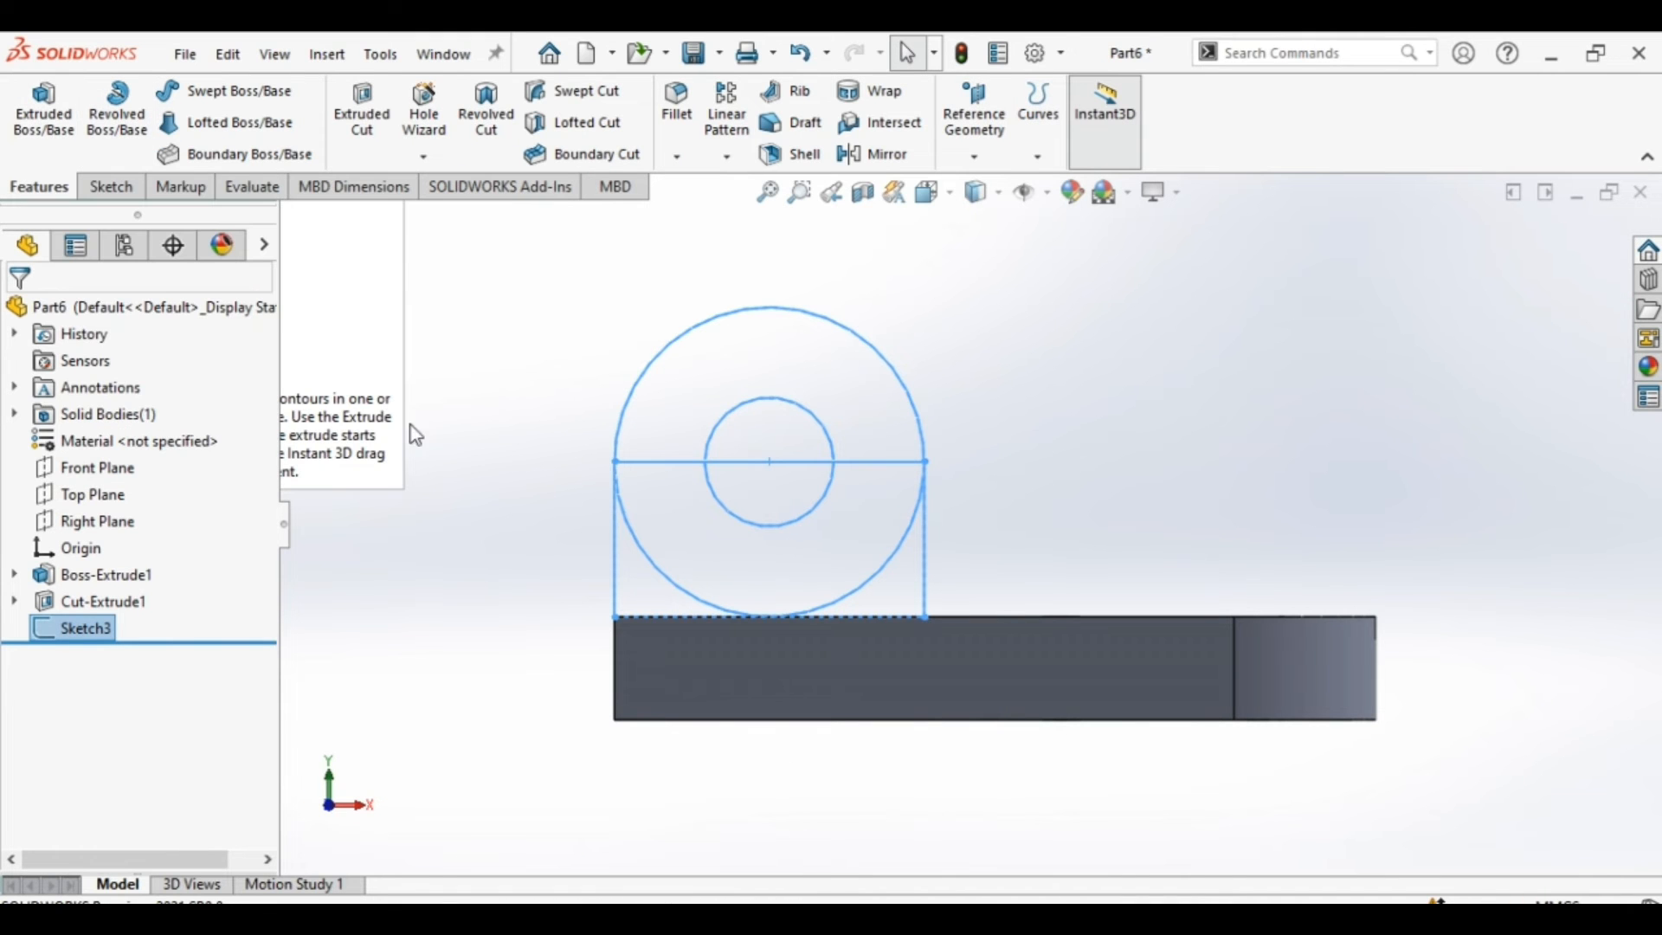
Extrude the four lug sketch regions around the hole as a boss, 12 mm deep in the reversed direction over the plate.
middle_click_drag(505, 493, 718, 824)
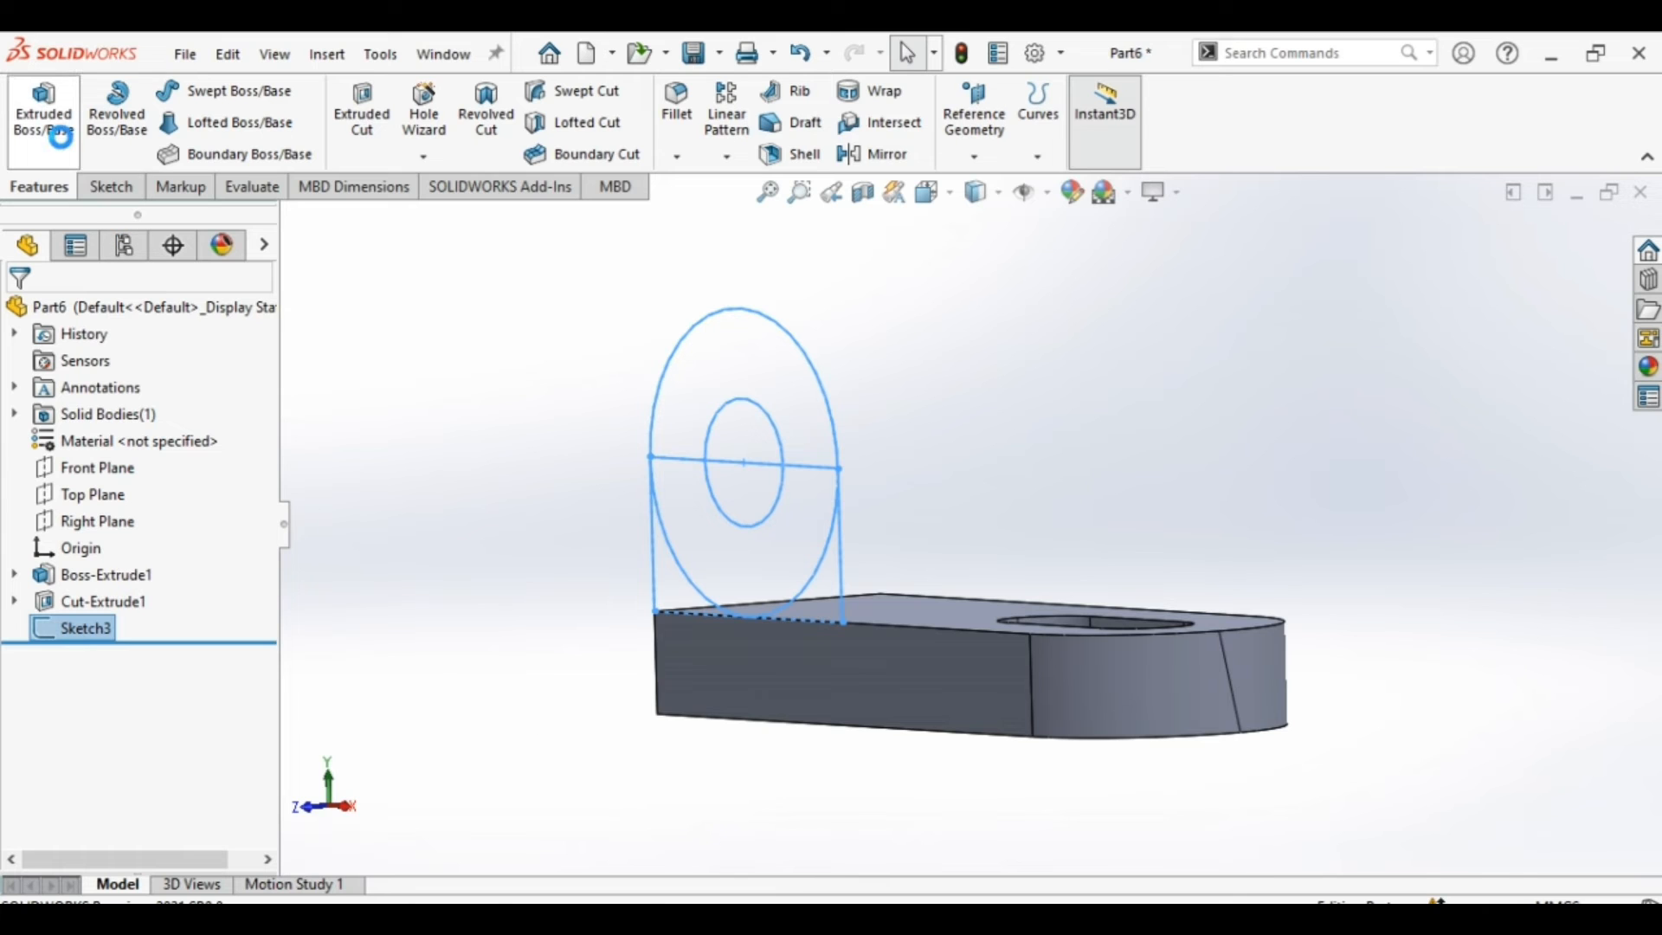
left_click(680, 583)
left_click(829, 592)
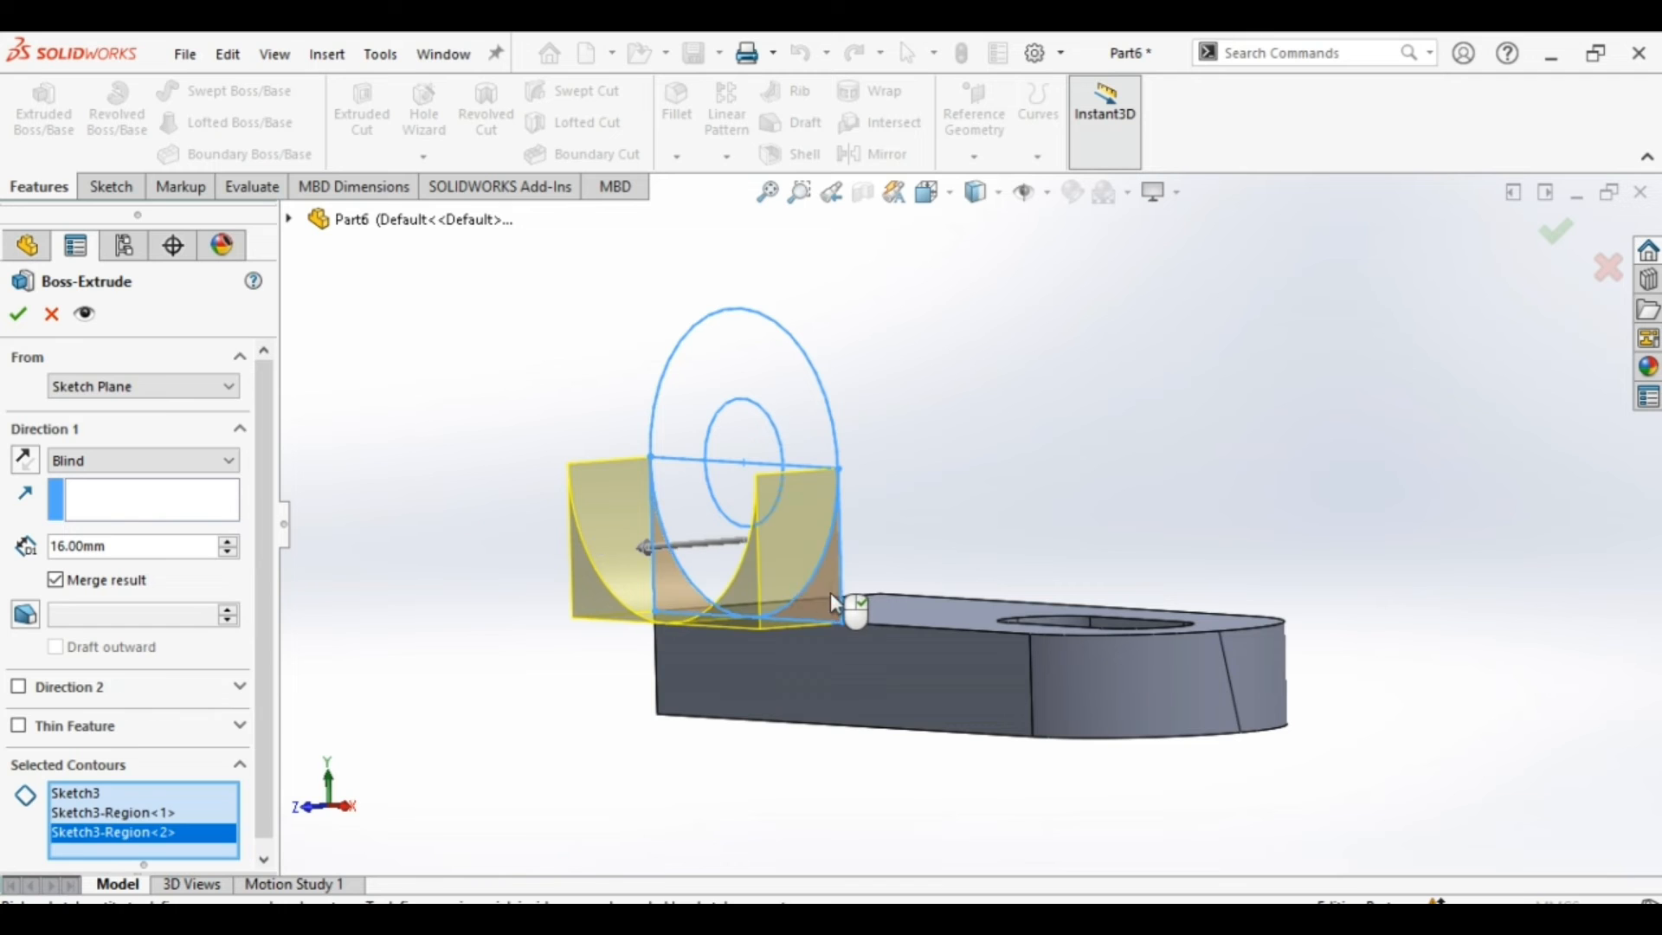
left_click(721, 554)
left_click(792, 413)
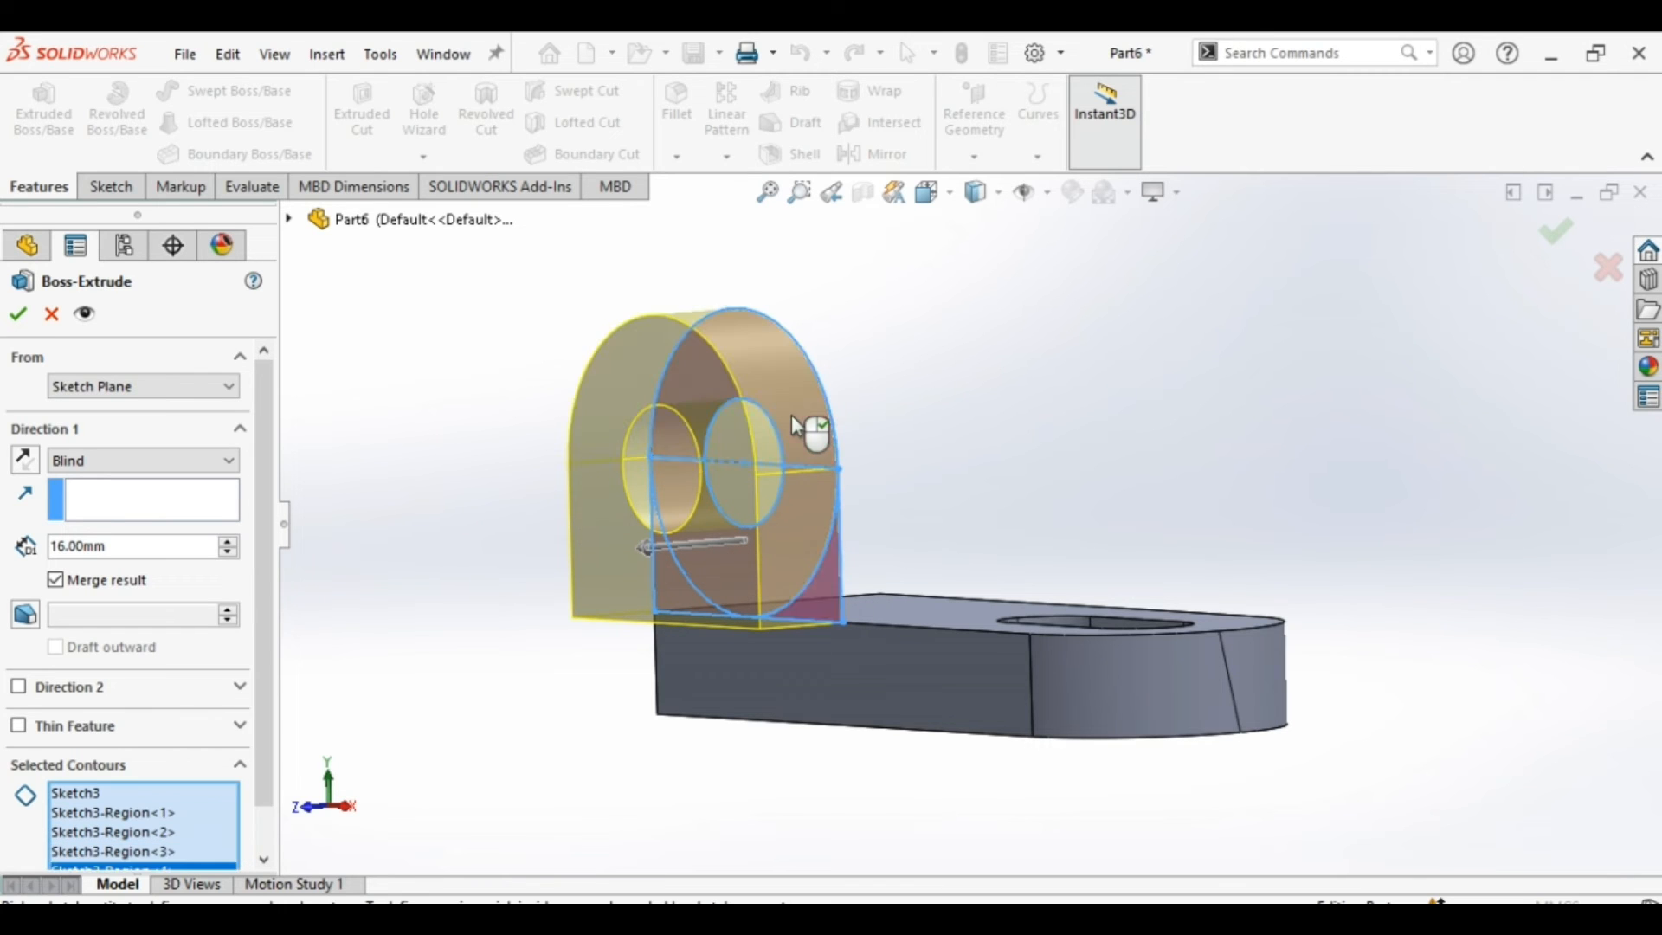
left_click(28, 472)
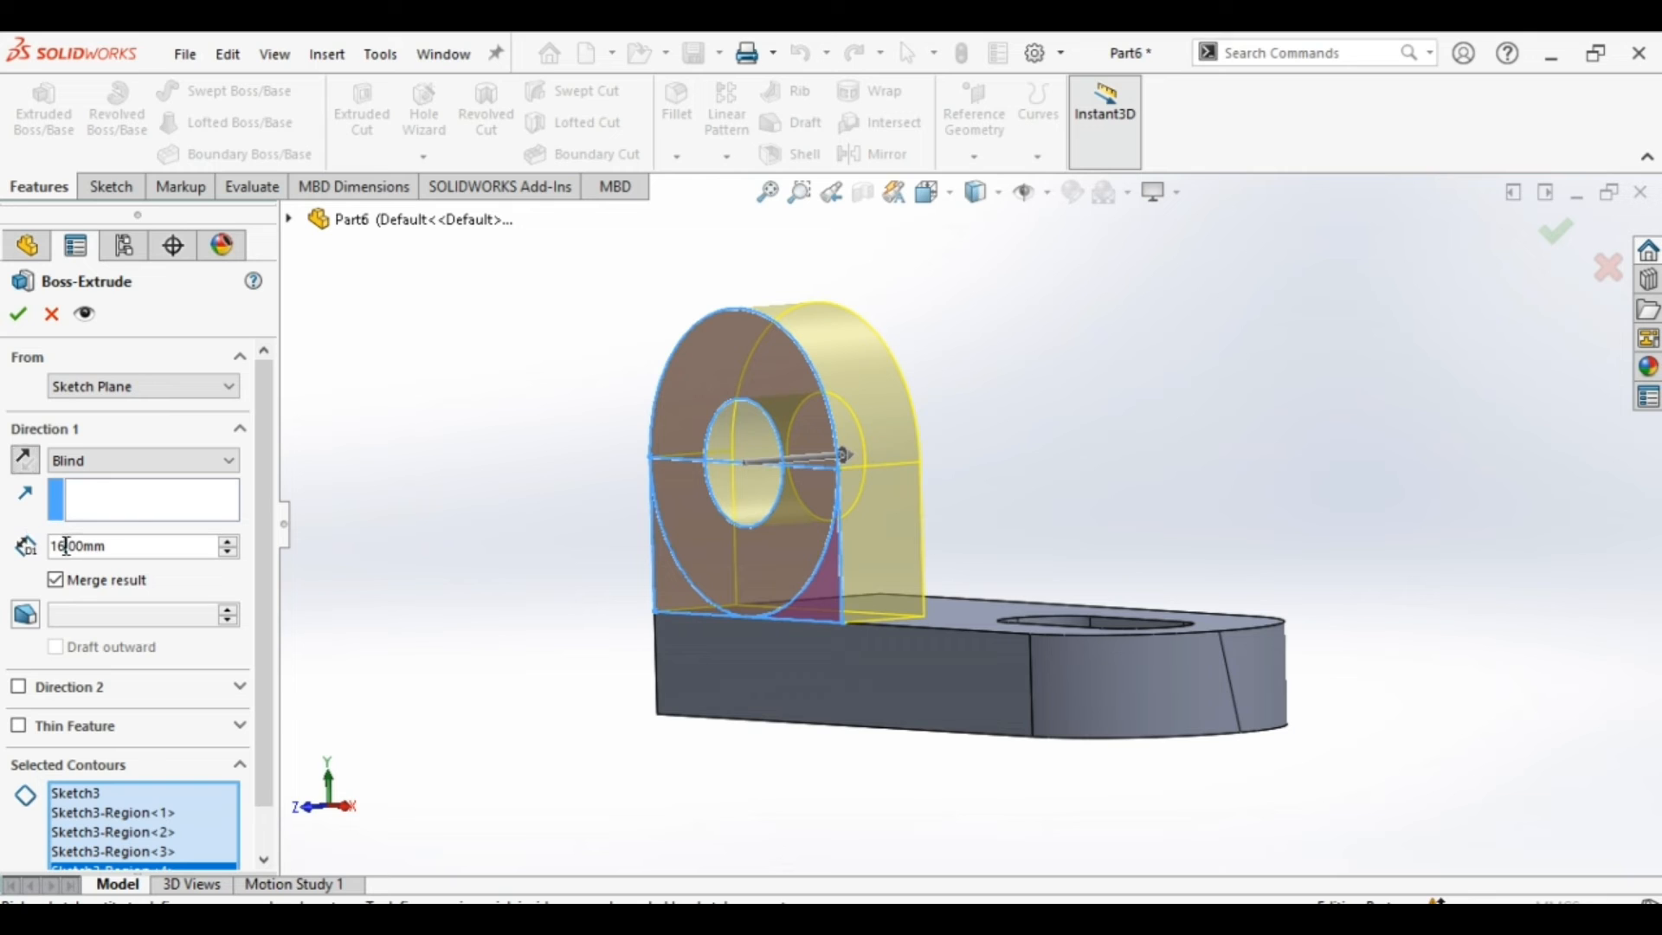
key("BackSpace")
type("2")
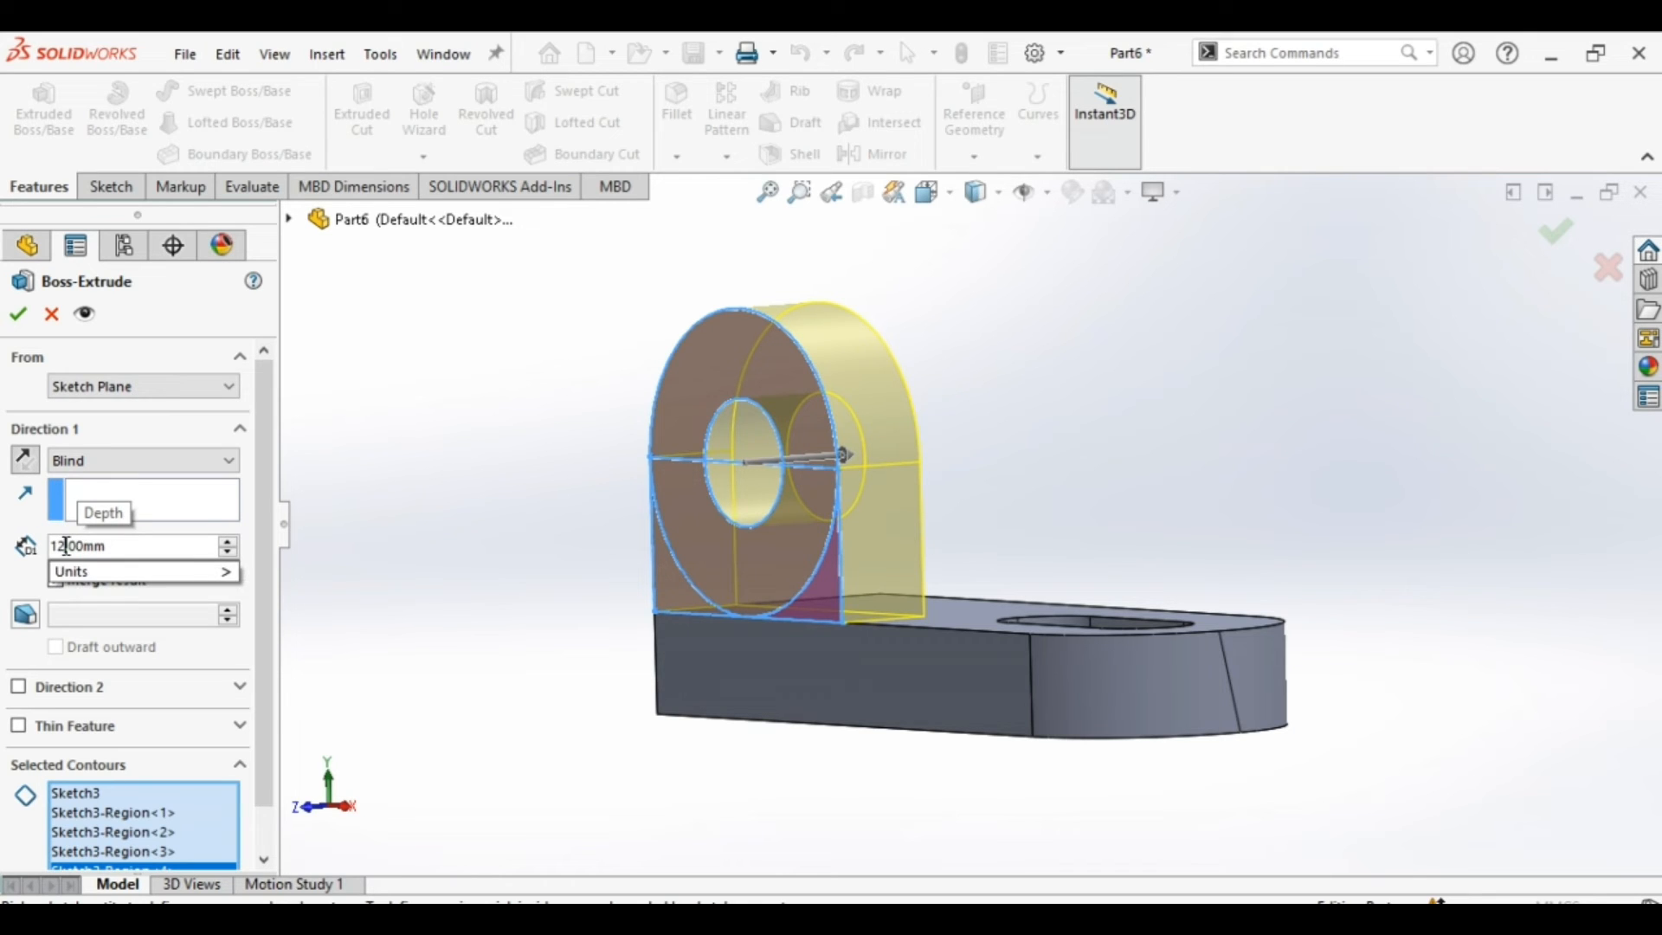
key("Return")
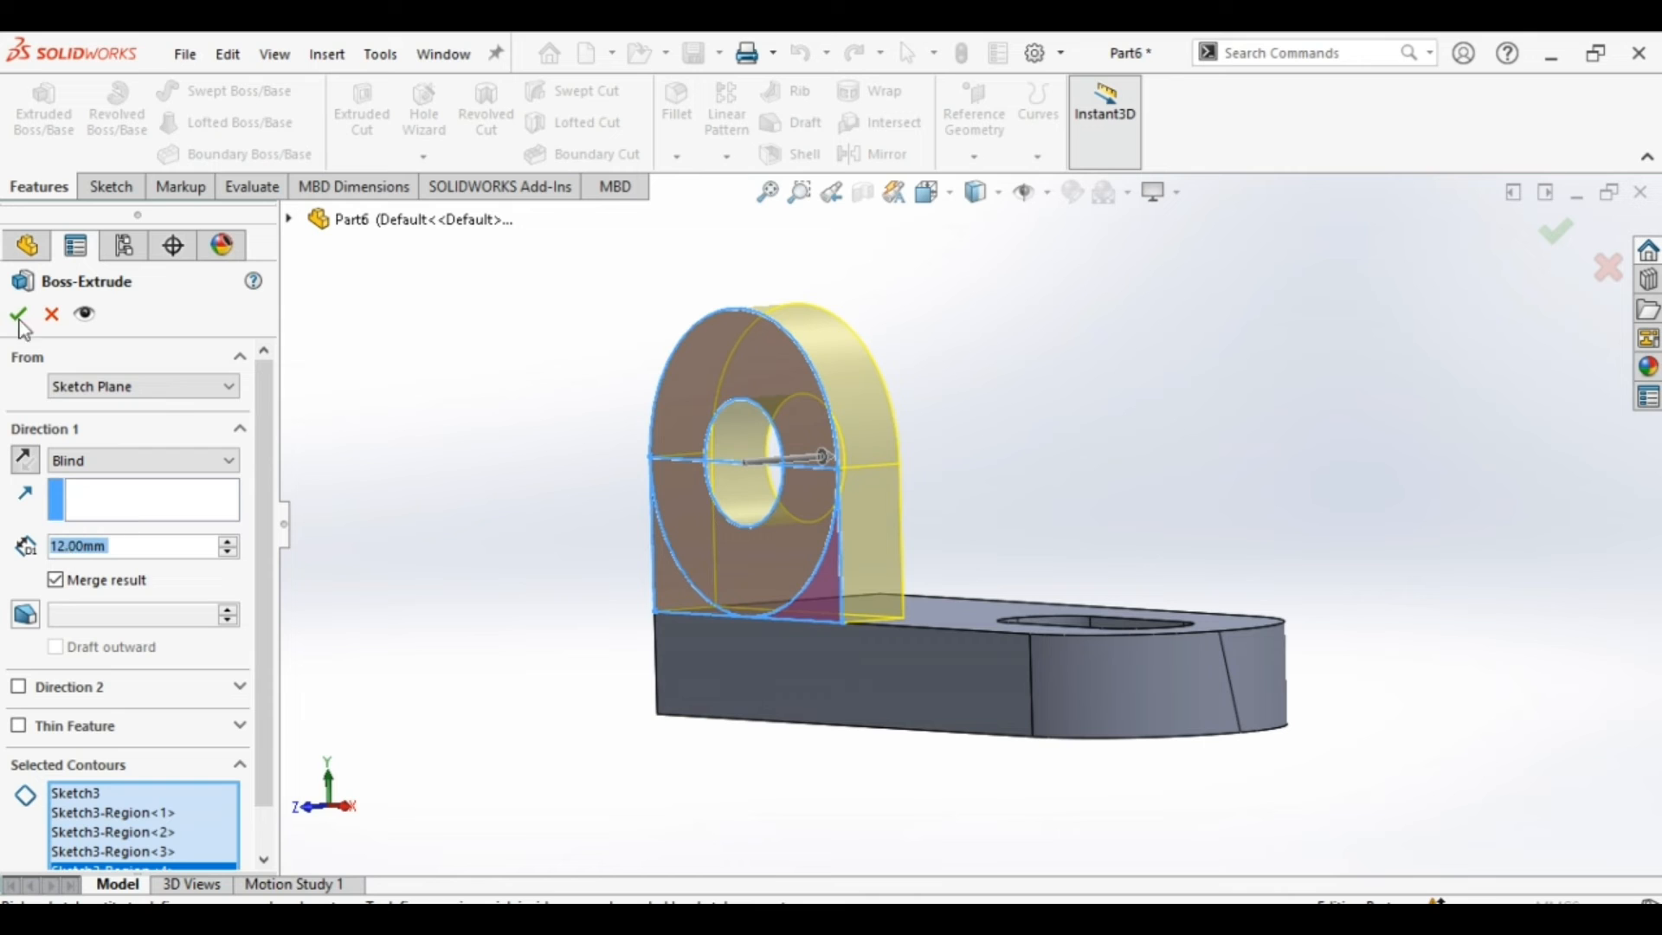
left_click(19, 317)
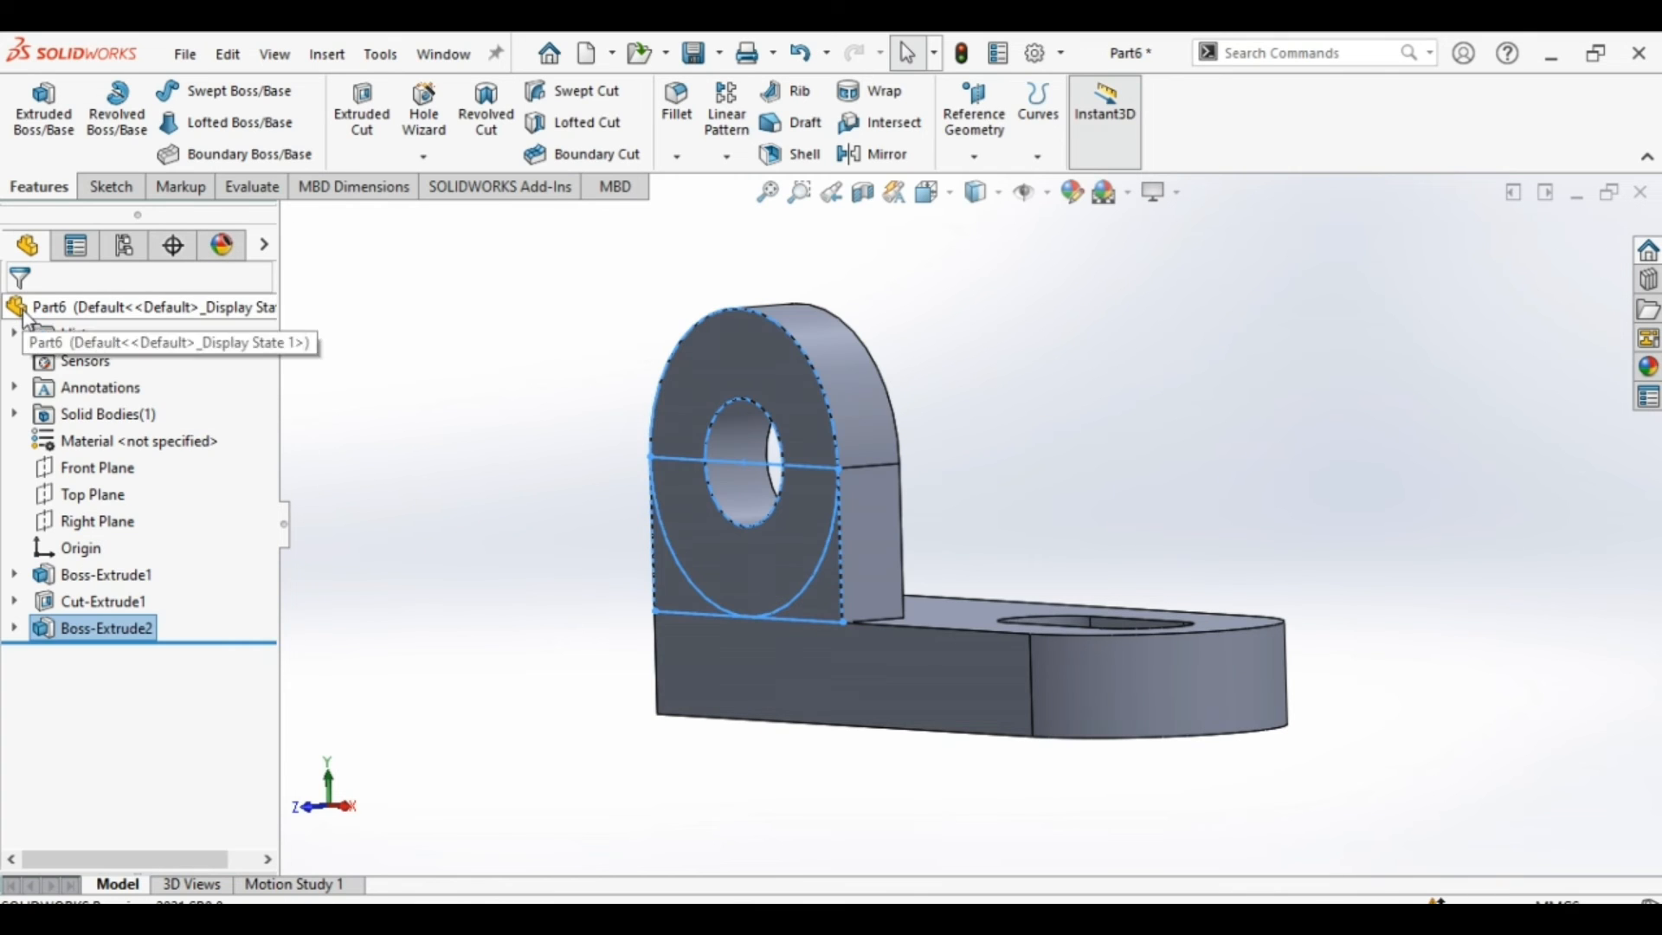
left_click(387, 455)
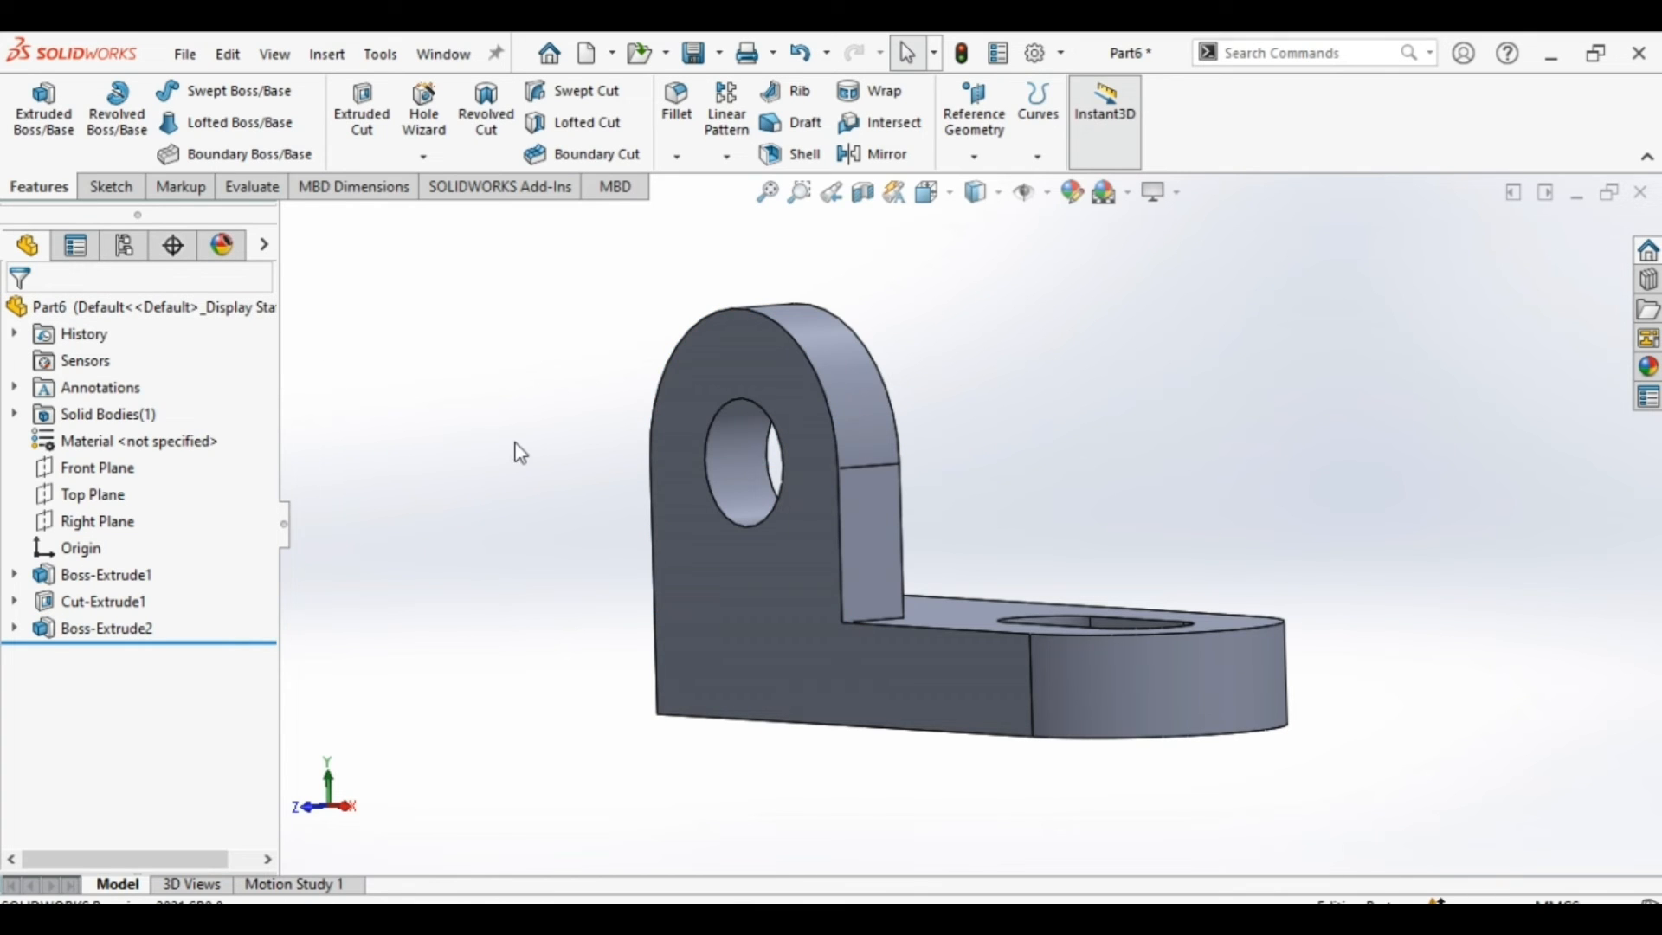
Mirror the upright lug extrusion about the Front Plane to the plate's opposite side.
mouse_move(519, 452)
middle_mouse_down()
mouse_move(338, 458)
mouse_move(524, 477)
mouse_move(489, 494)
mouse_move(481, 450)
mouse_move(541, 459)
mouse_move(455, 498)
mouse_move(523, 445)
middle_mouse_up()
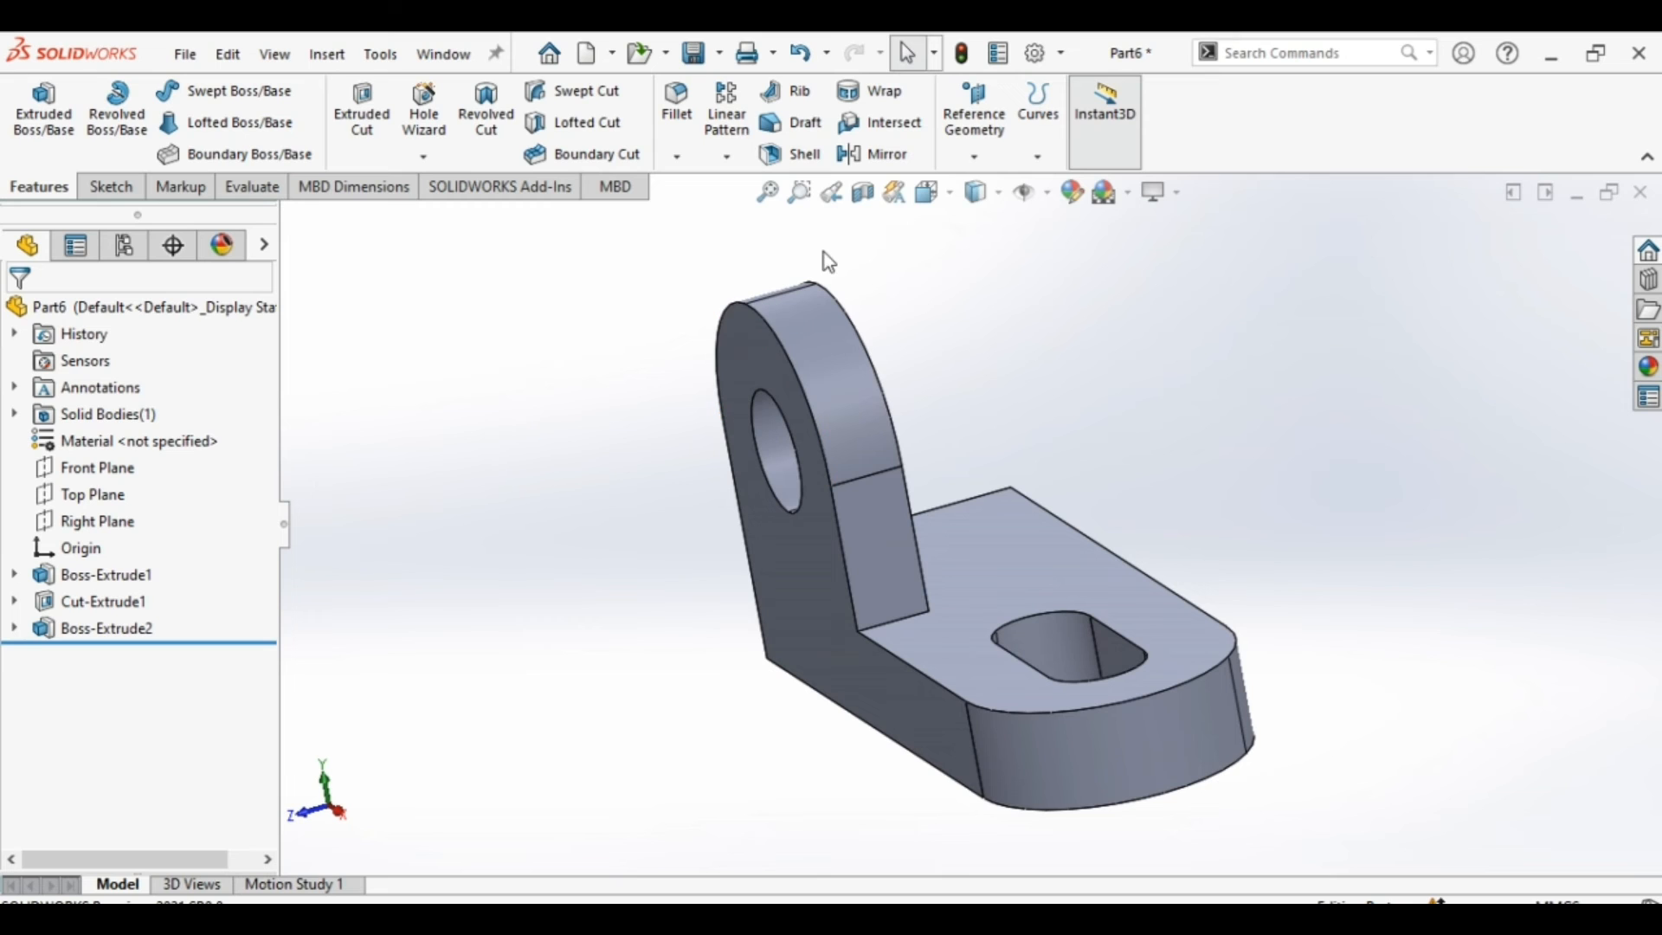
left_click(877, 156)
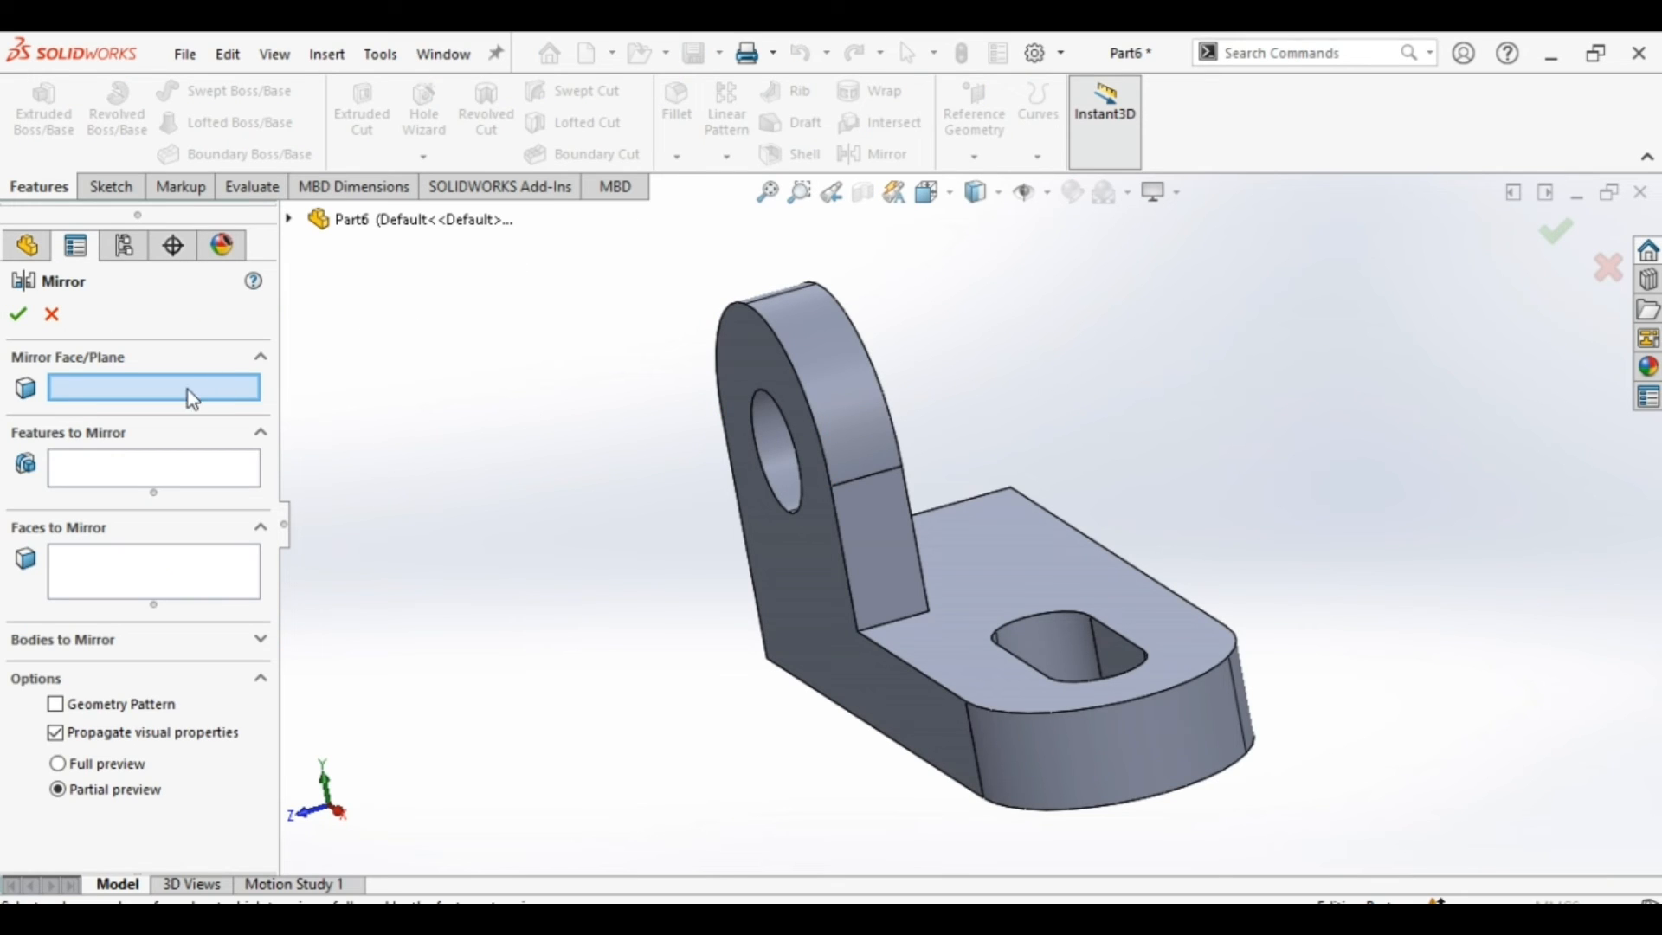
left_click(291, 219)
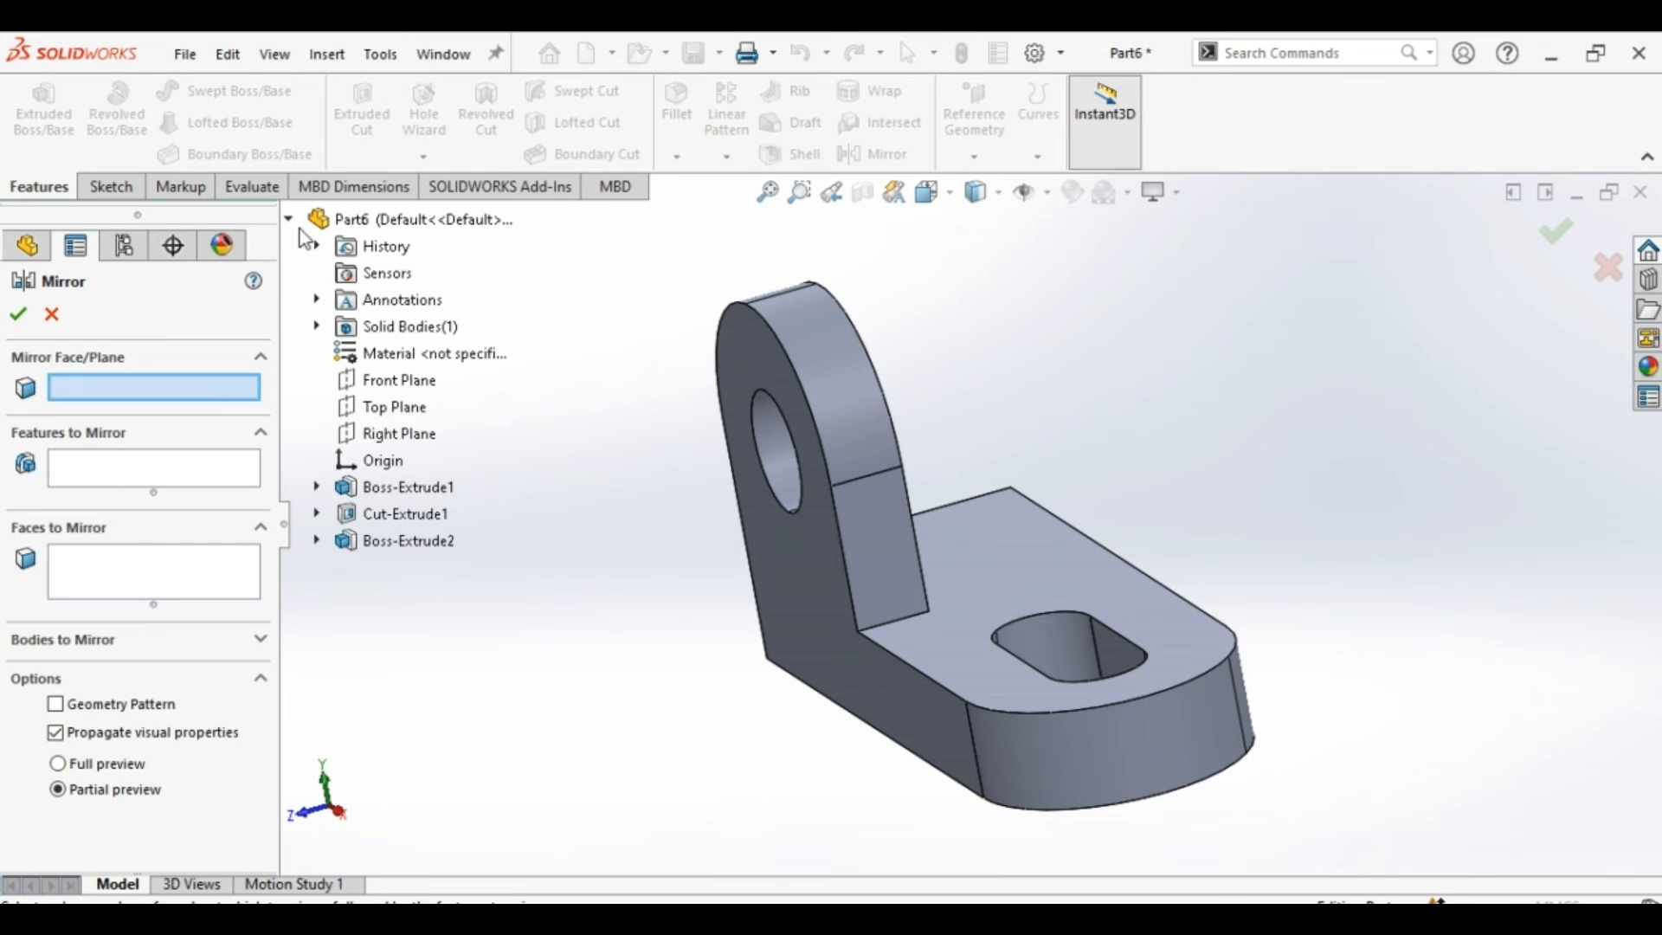
left_click(397, 381)
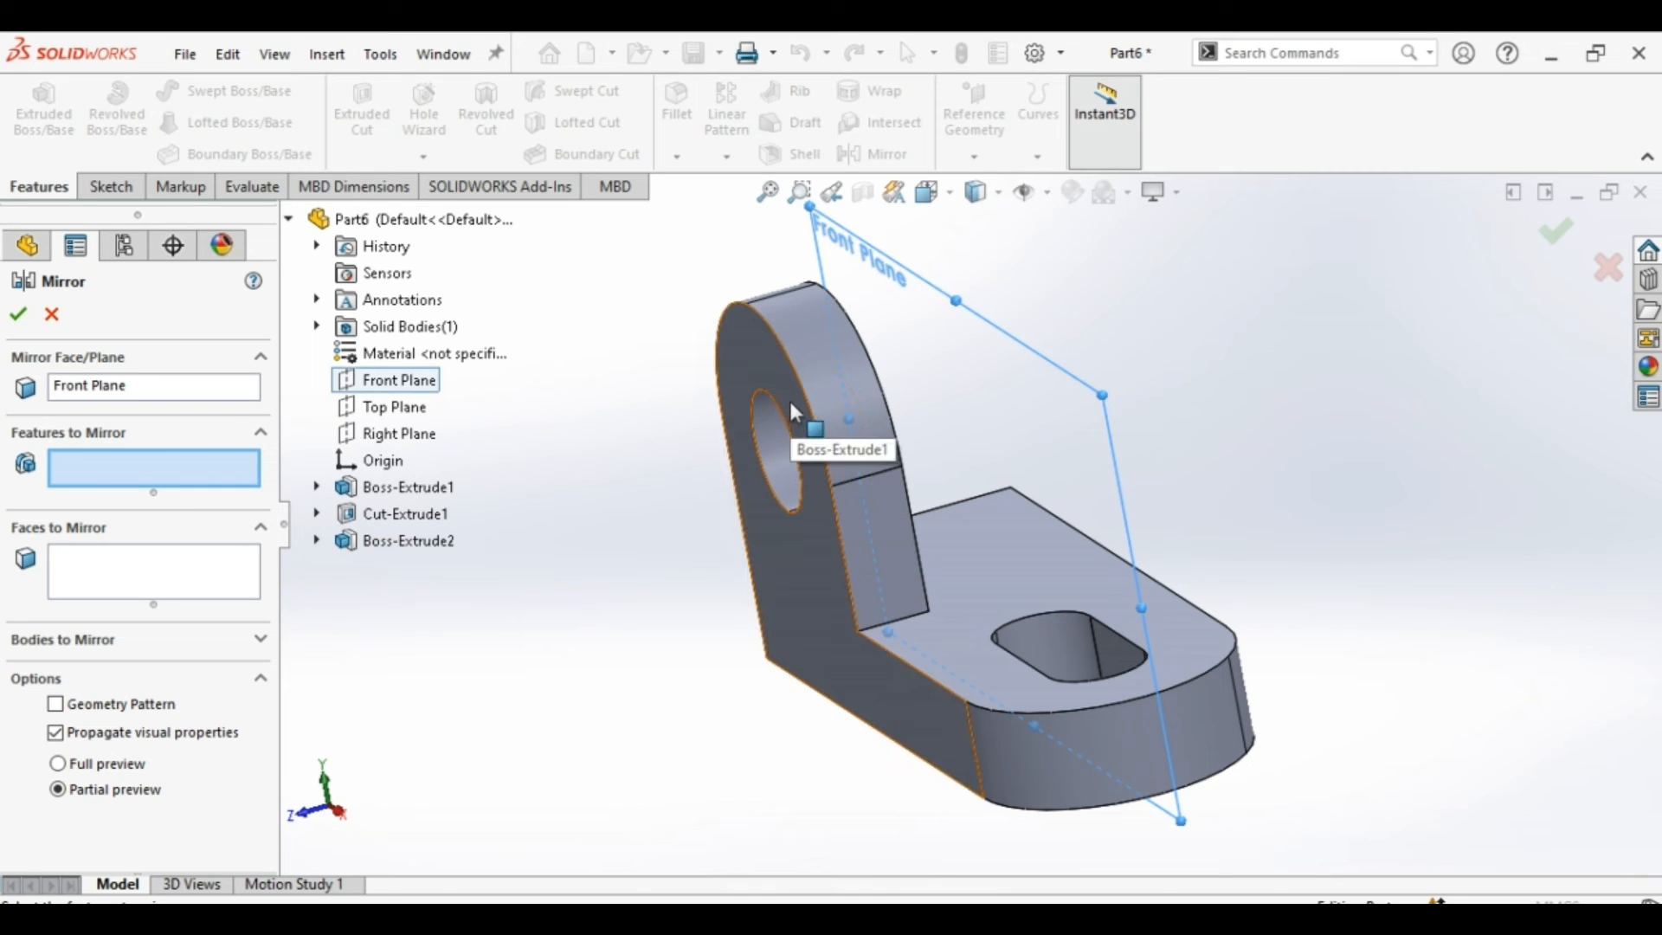
left_click(821, 383)
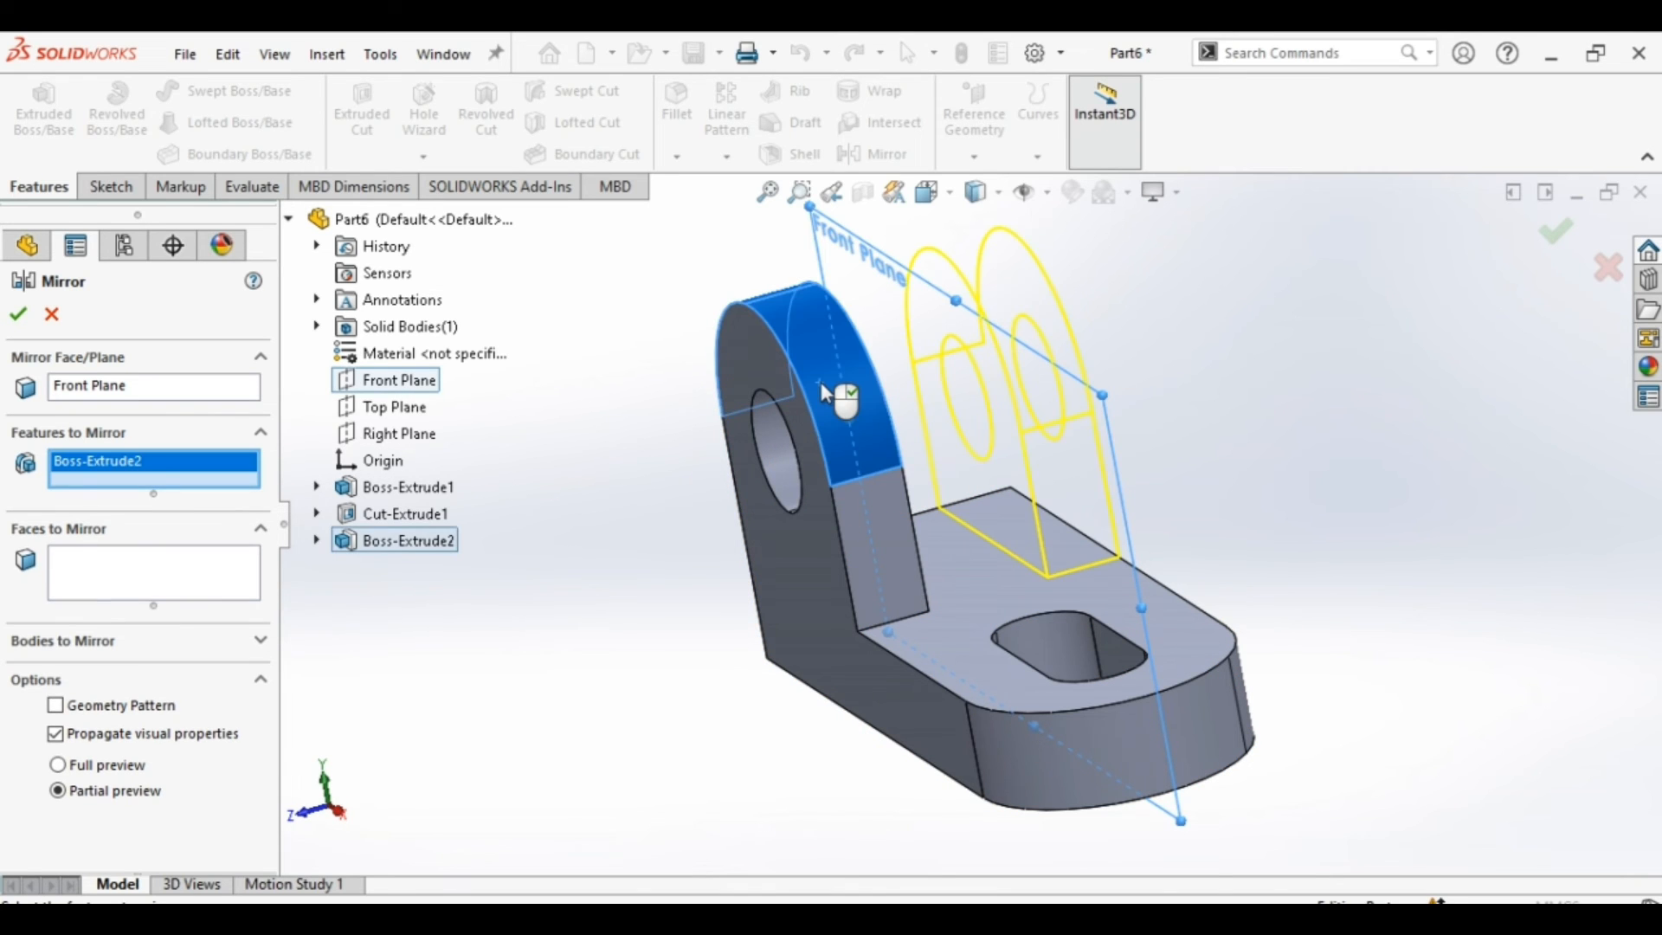
left_click(18, 314)
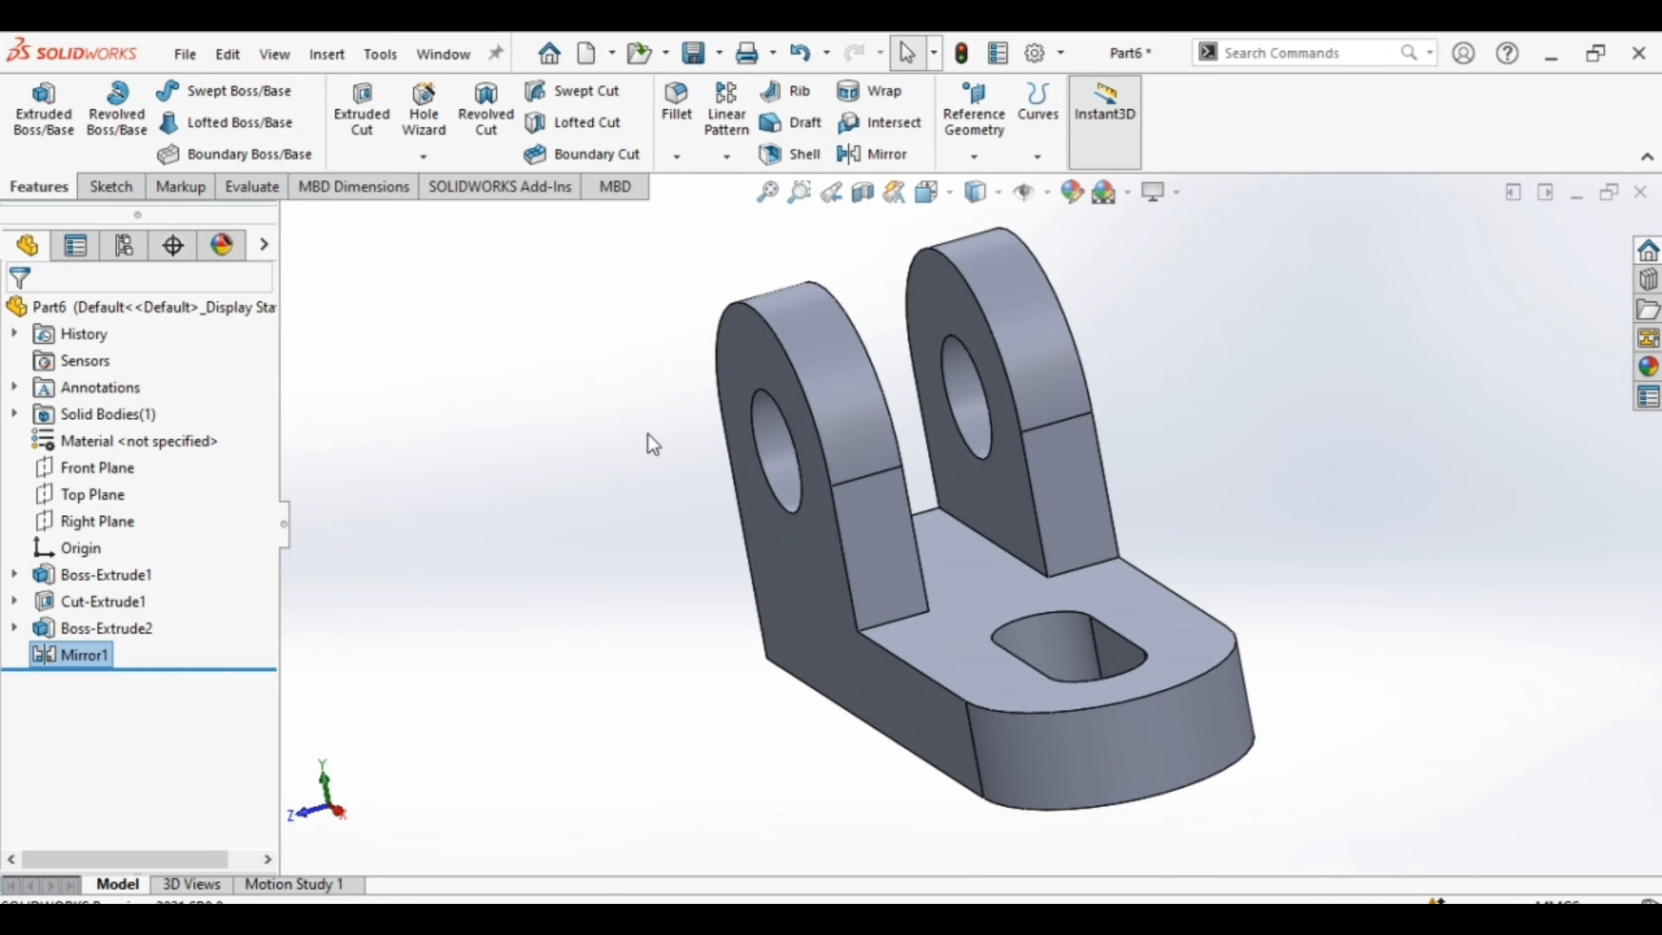
Fillet the inner and slot-facing base edges of both lugs where they meet the plate with a 2 mm radius.
middle_click_drag(996, 519, 1039, 519)
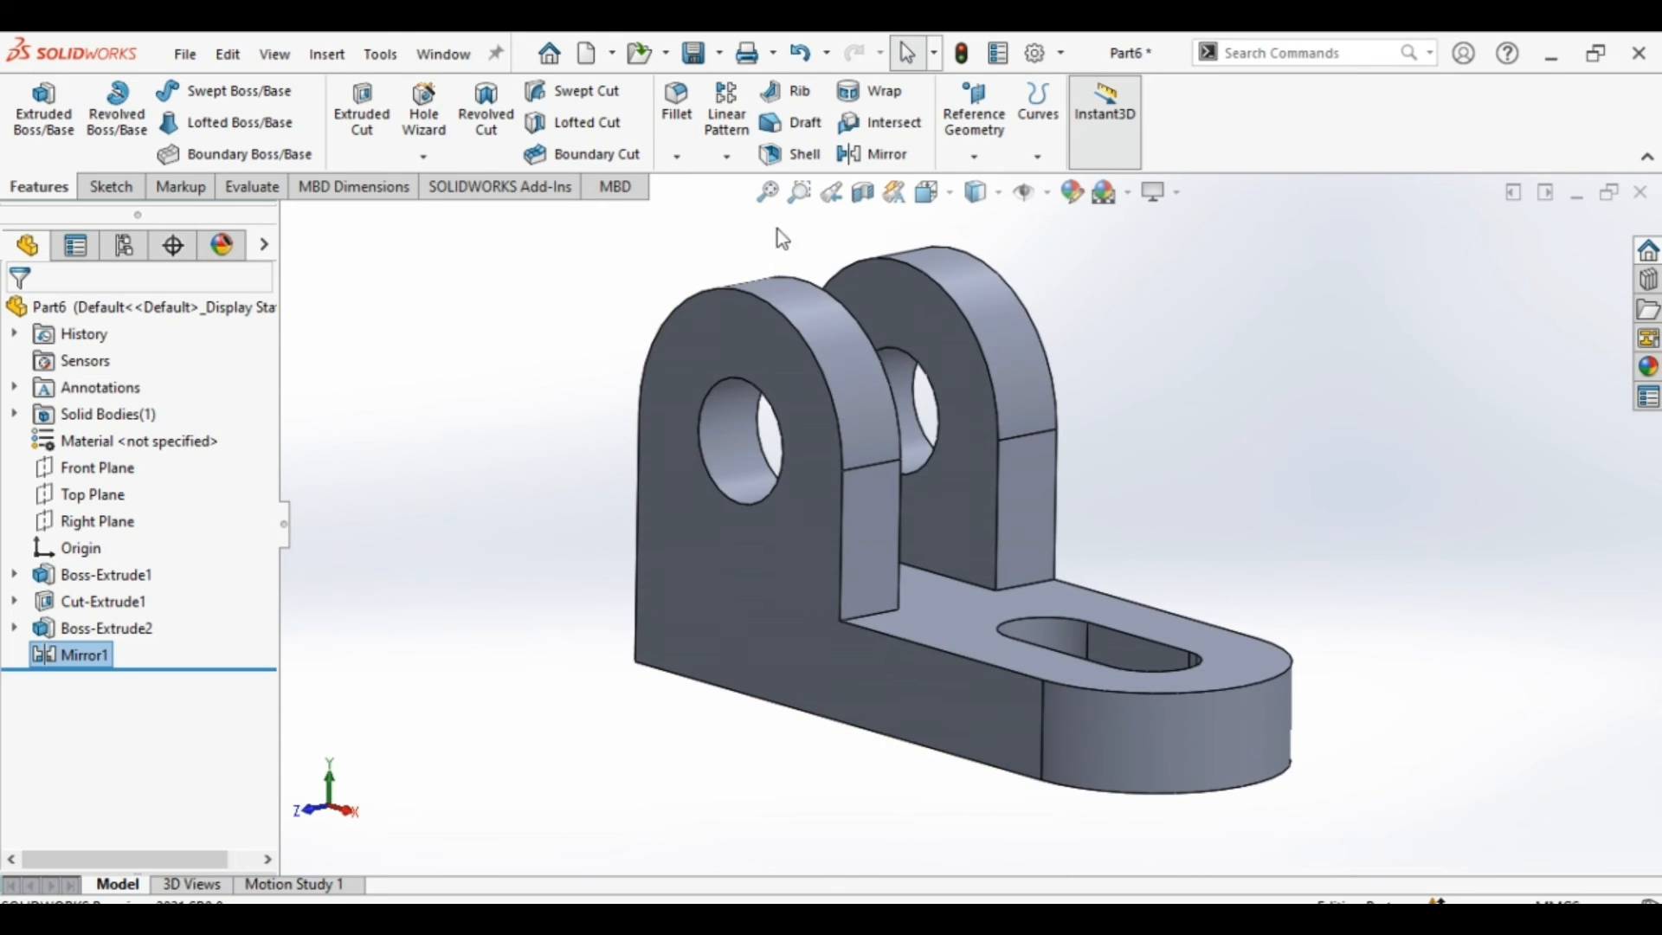
left_click(681, 142)
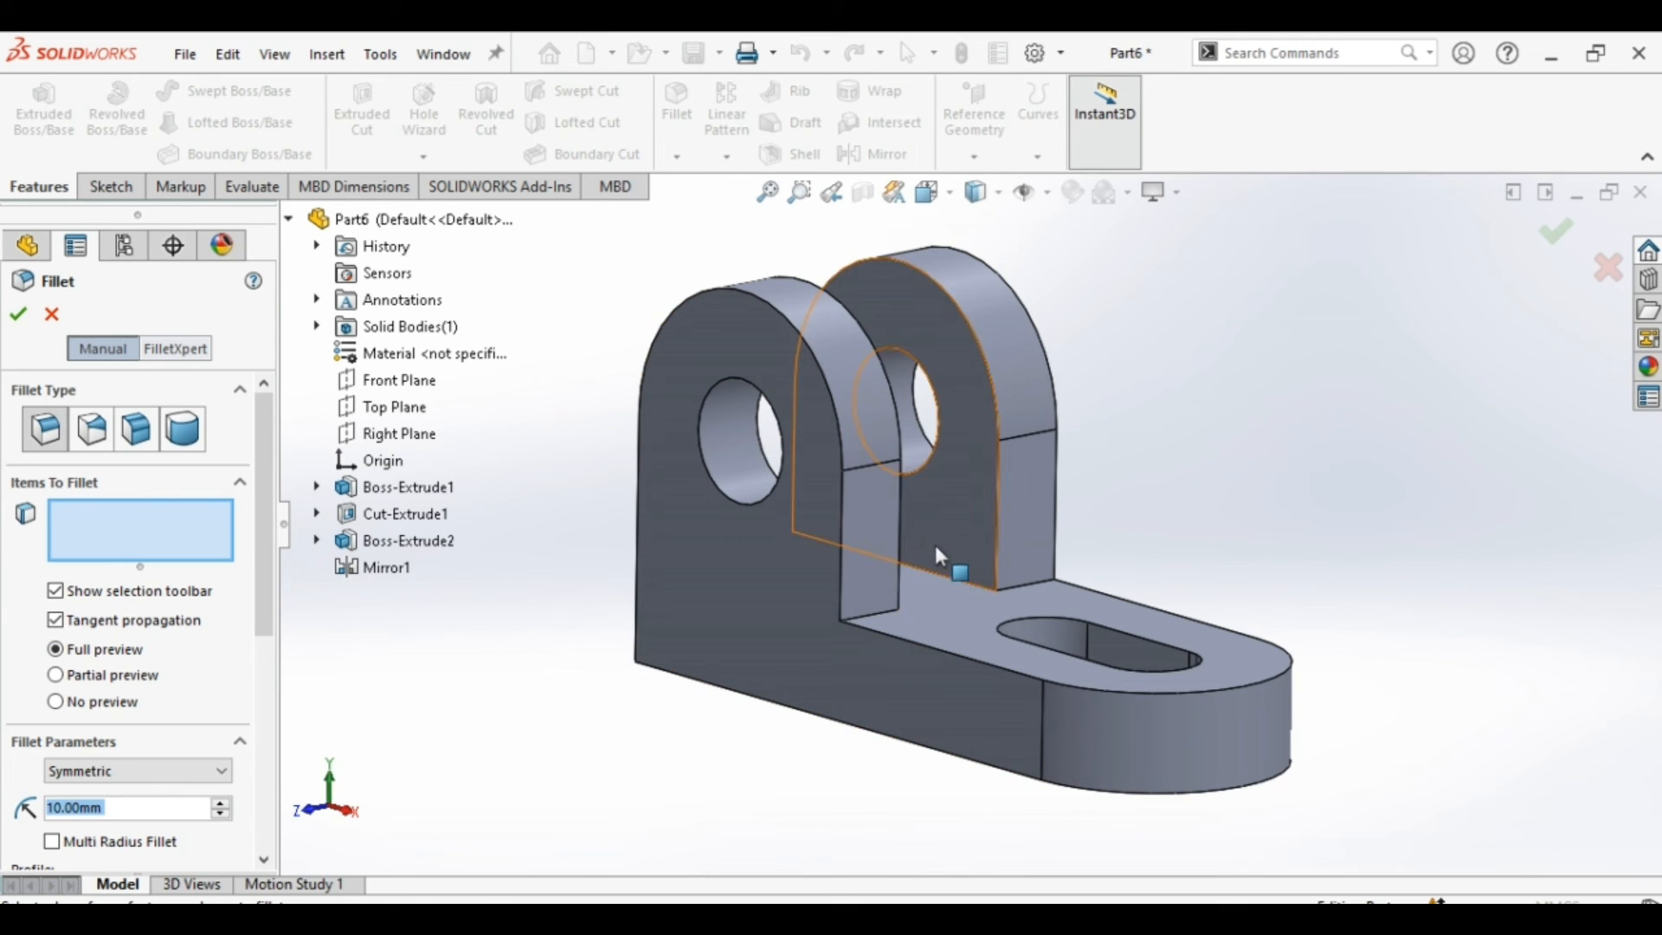
left_click(959, 579)
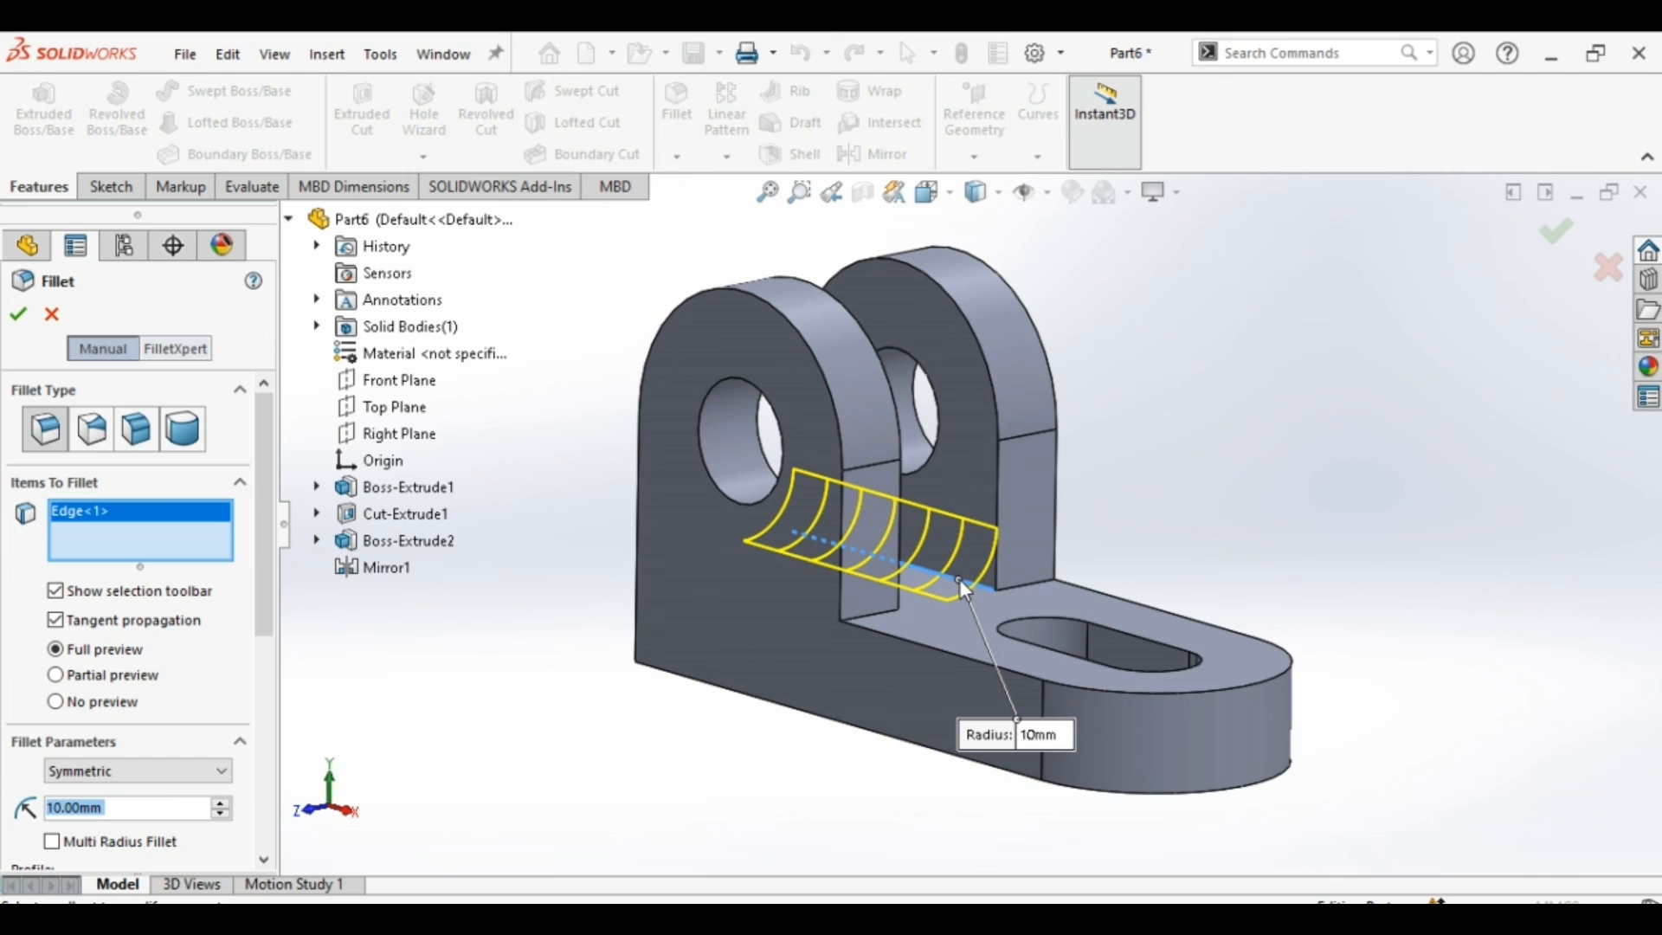
left_click(1032, 585)
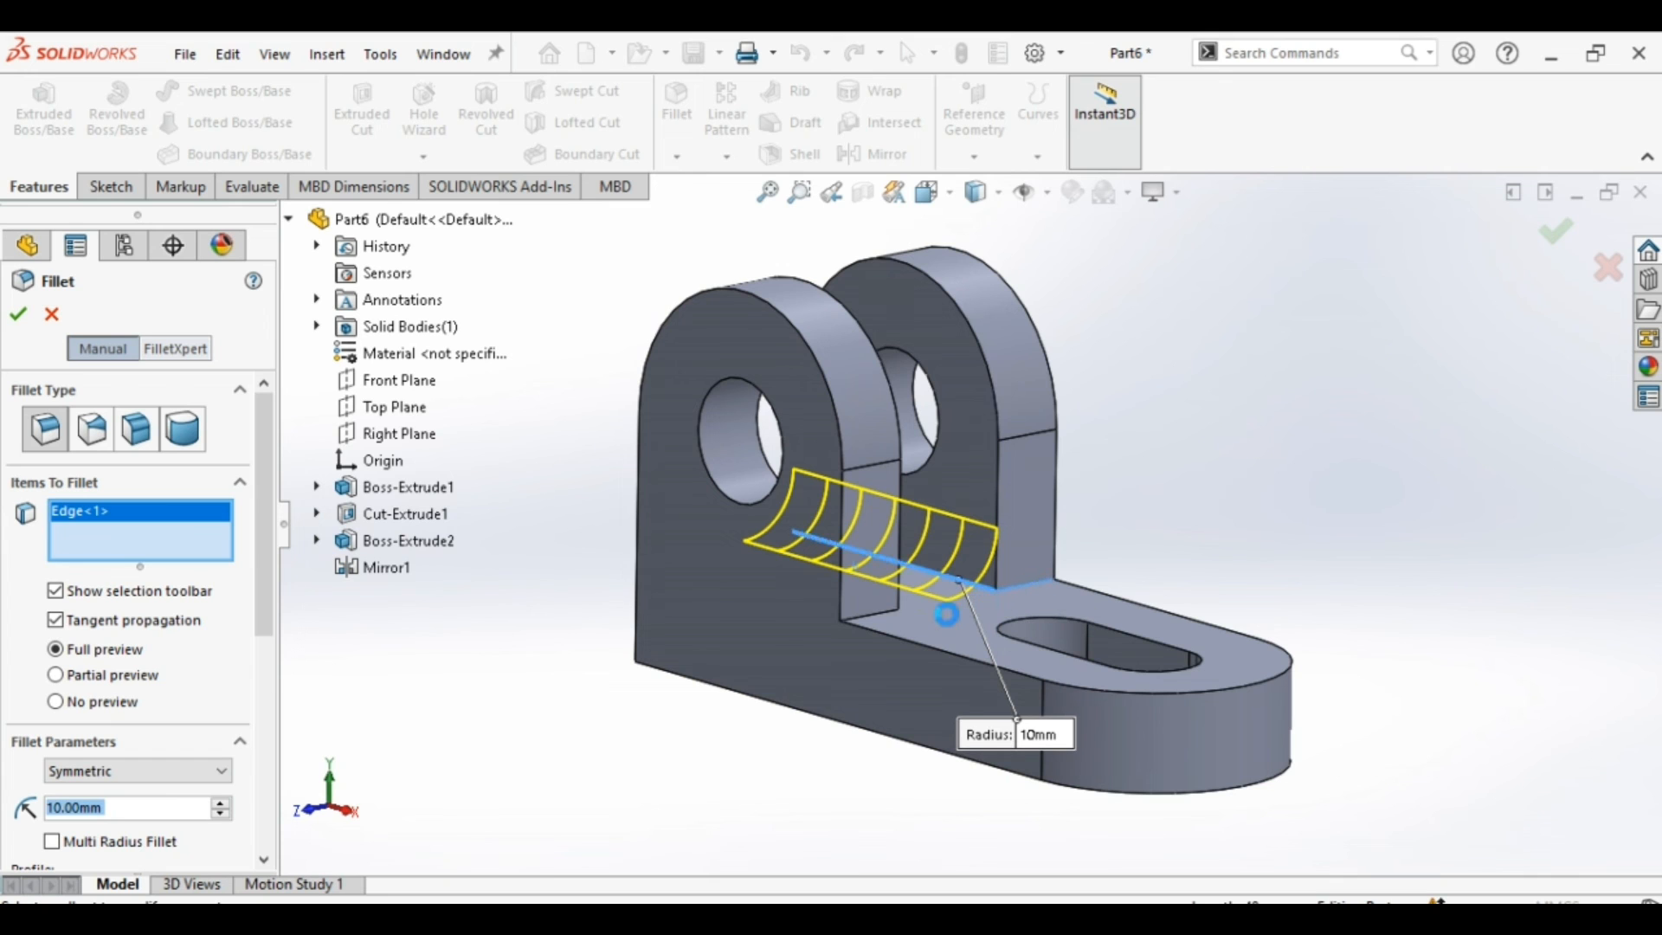
left_click(876, 620)
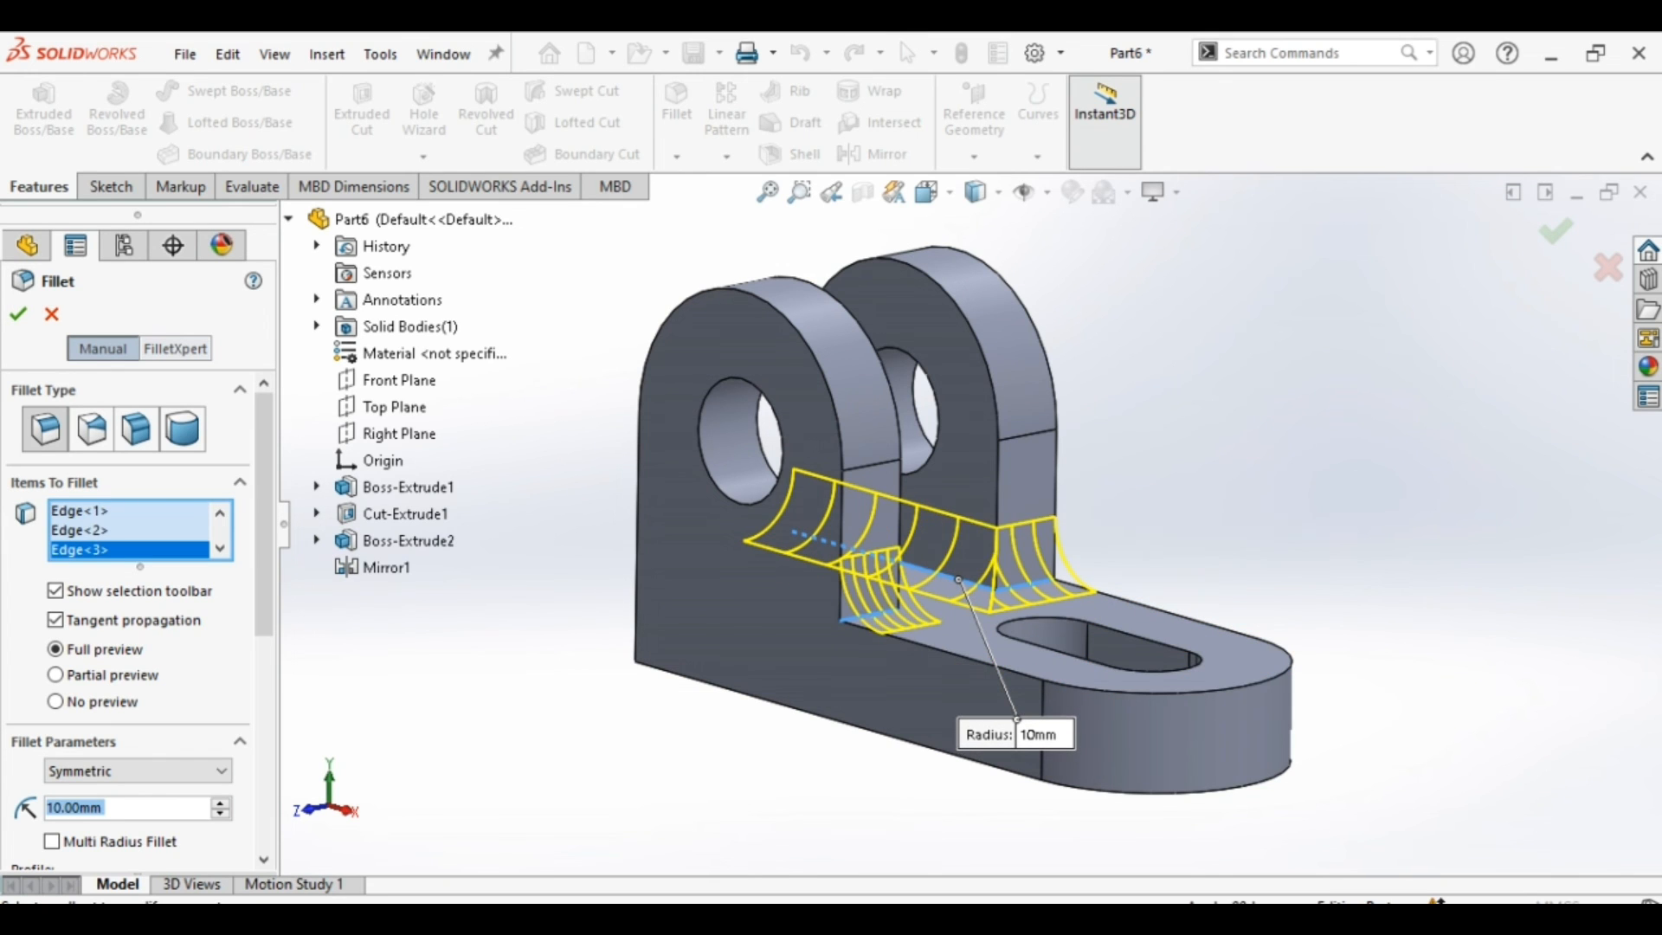
middle_click_drag(1204, 593, 991, 574)
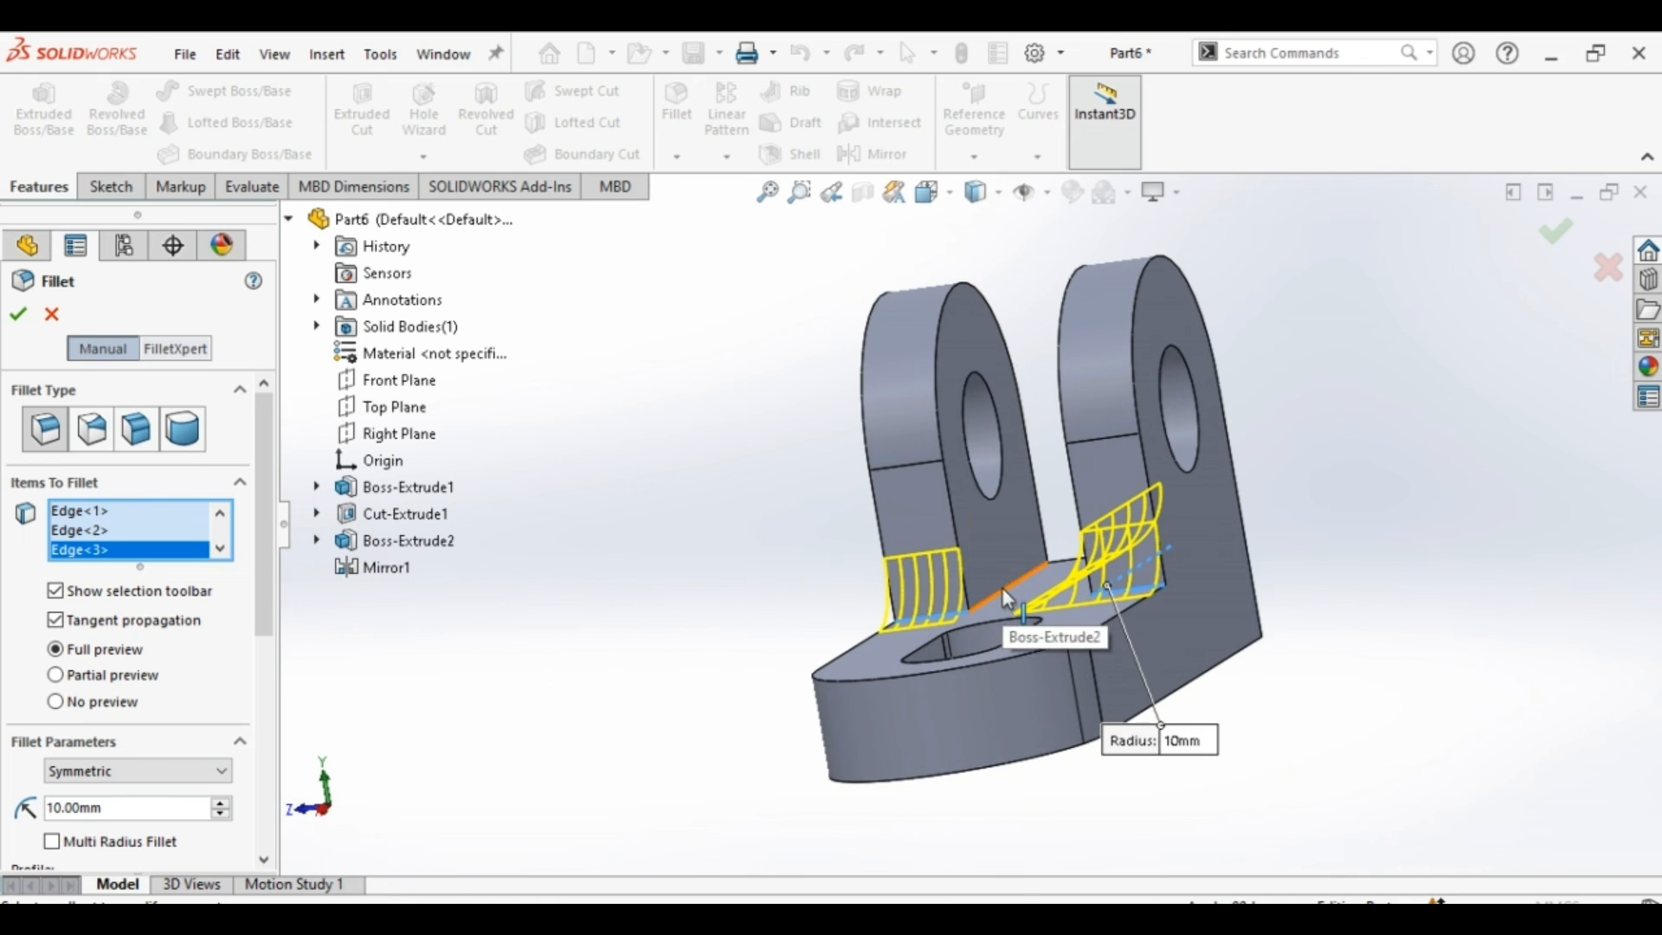
left_click(1003, 589)
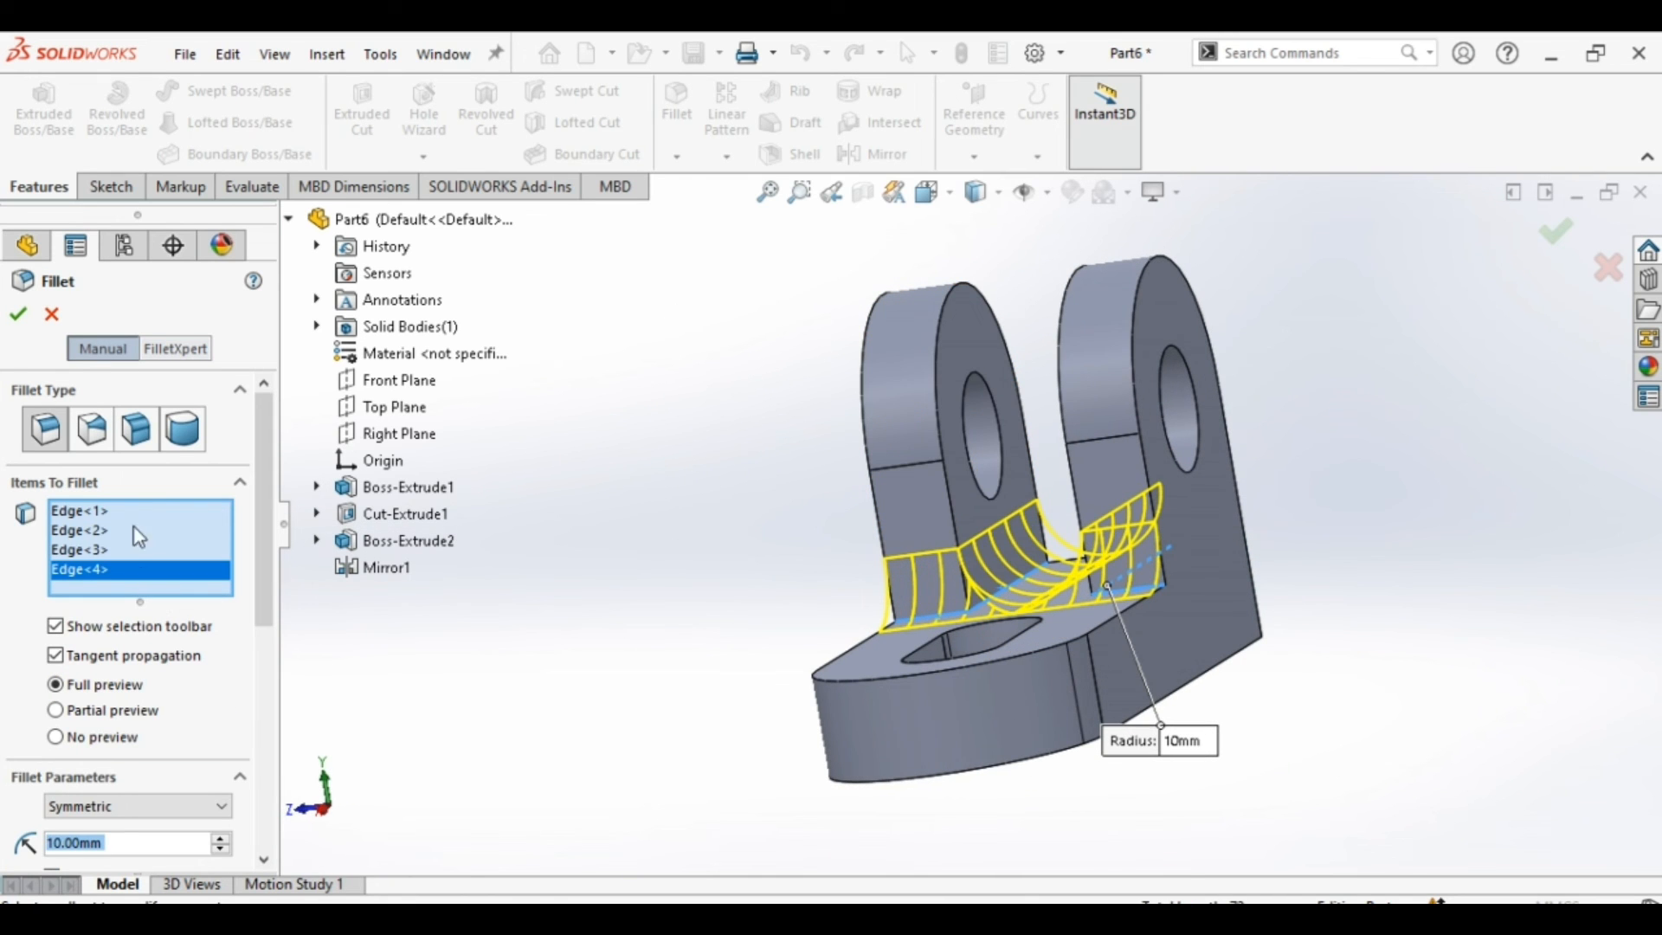
left_click(64, 840)
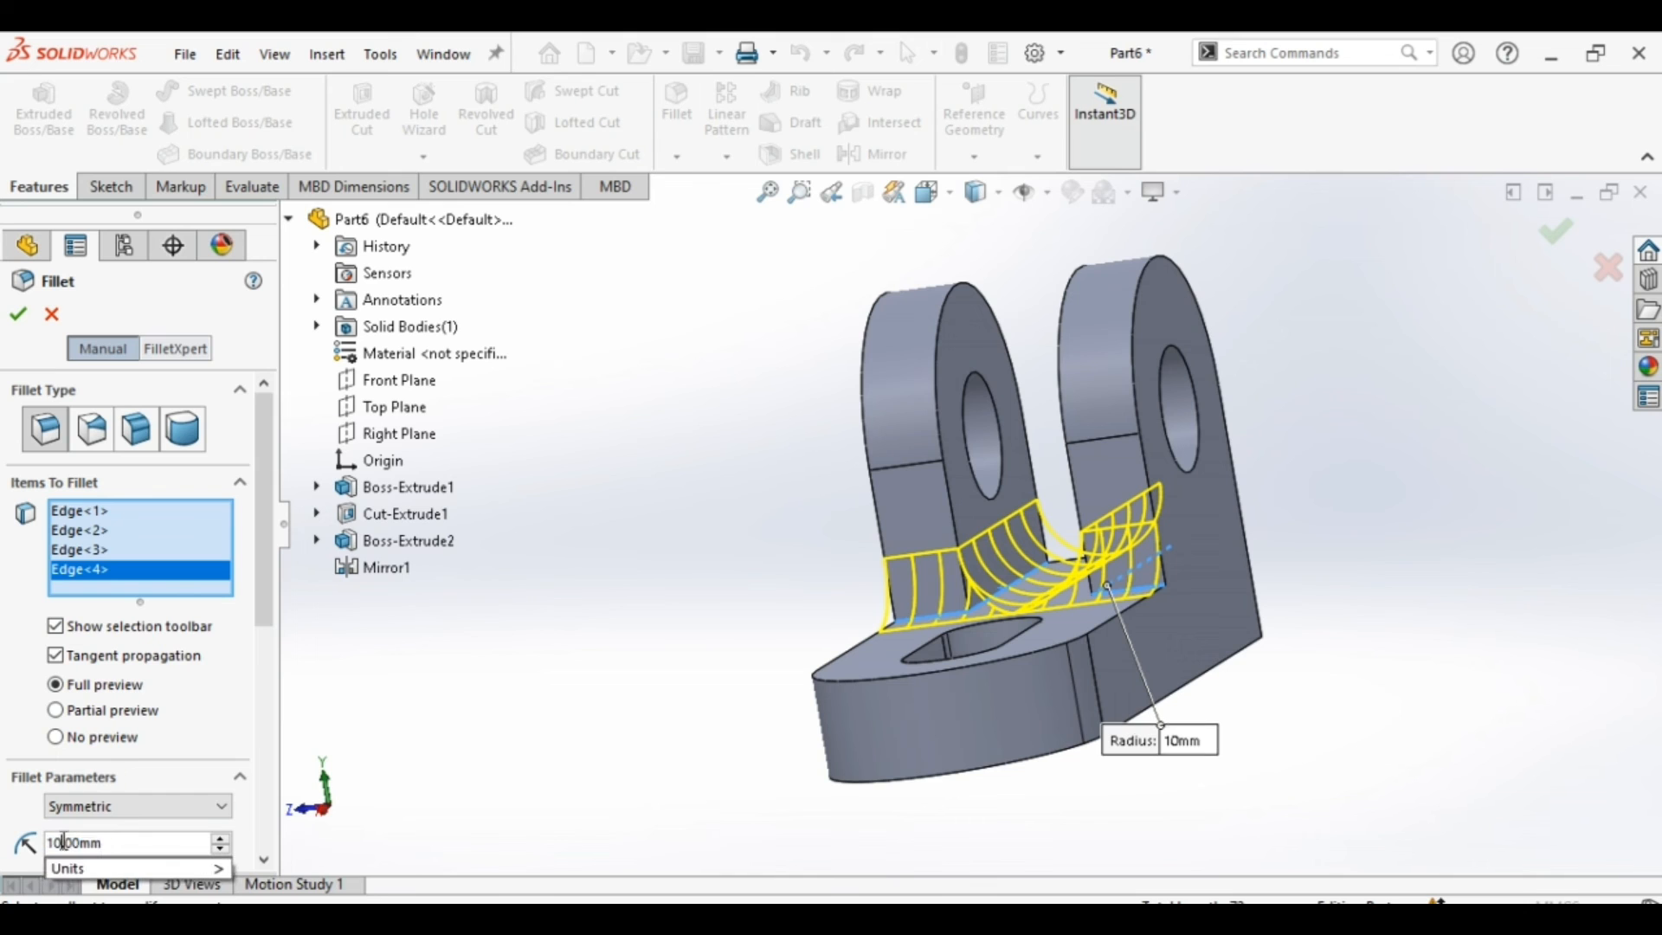
key("BackSpace")
key("BackSpace")
type("2")
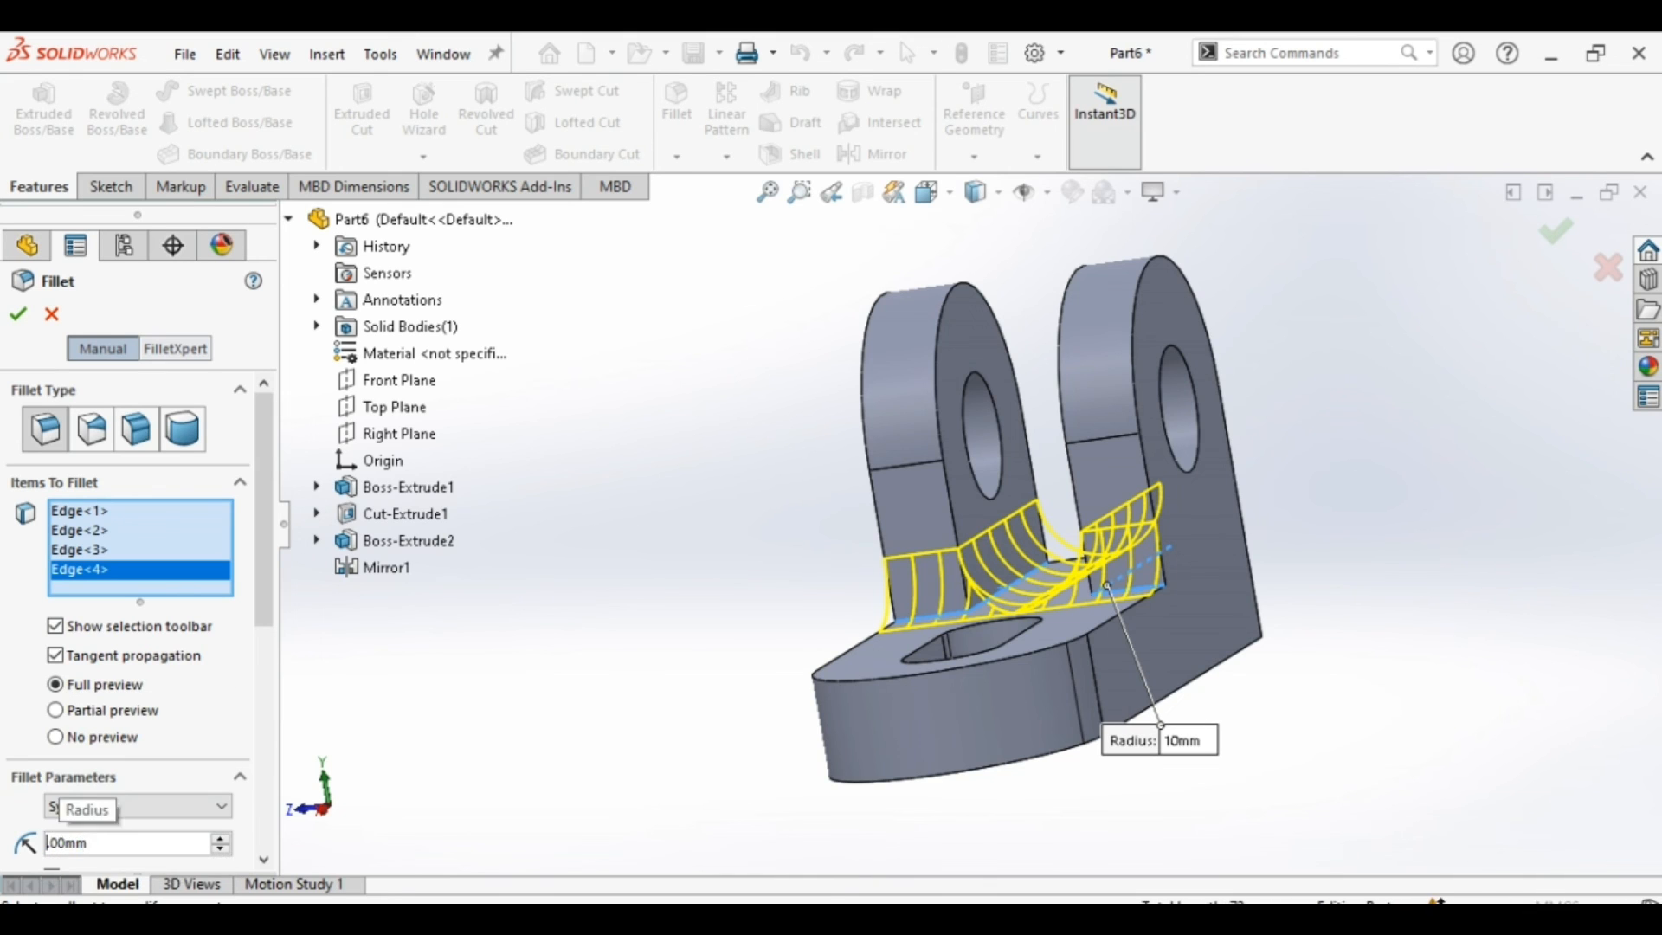
key("Return")
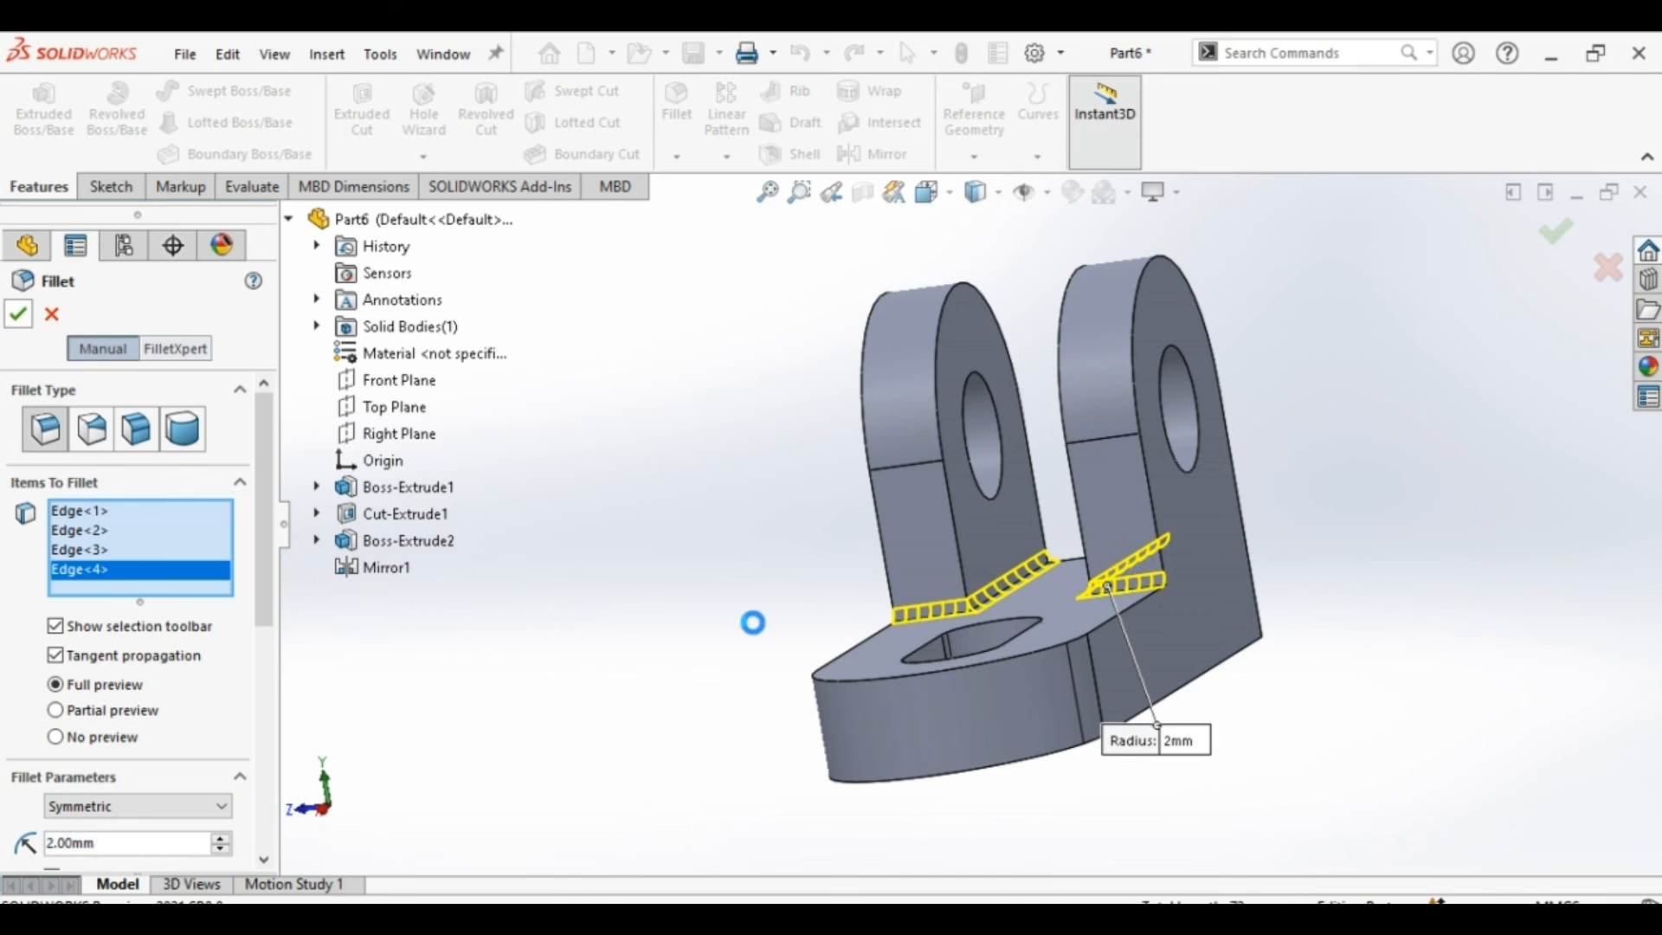
Rotate the bracket to inspect the lugs and fillets, and set the view orientation to Isometric.
right_click(1410, 455)
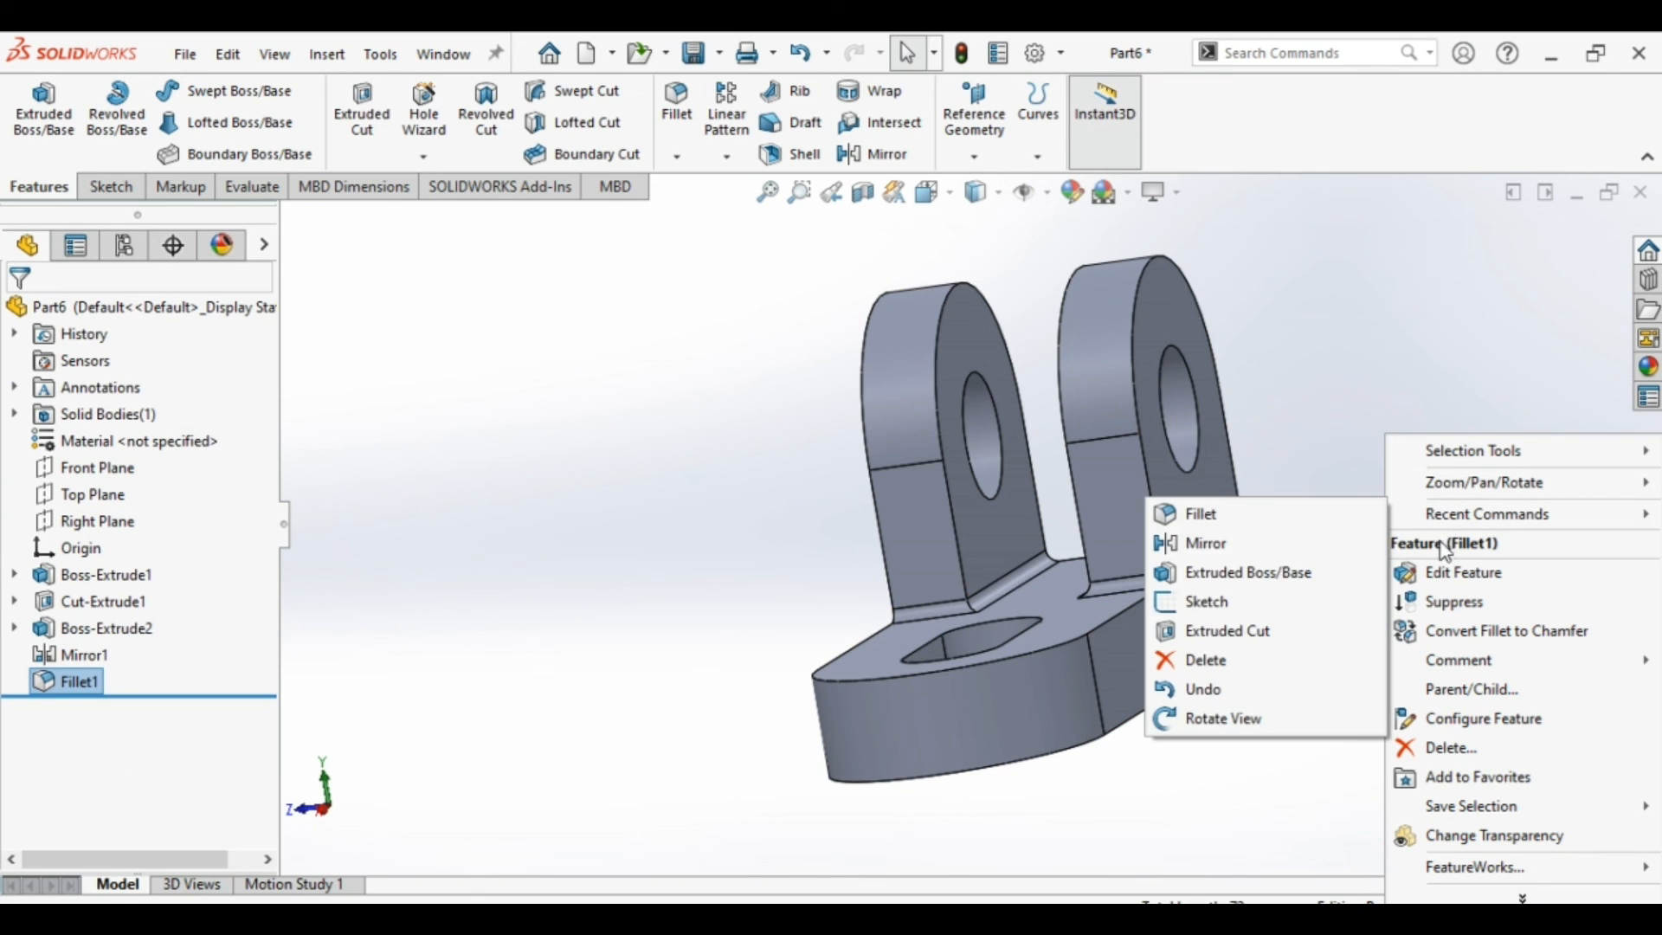
mouse_move(1448, 482)
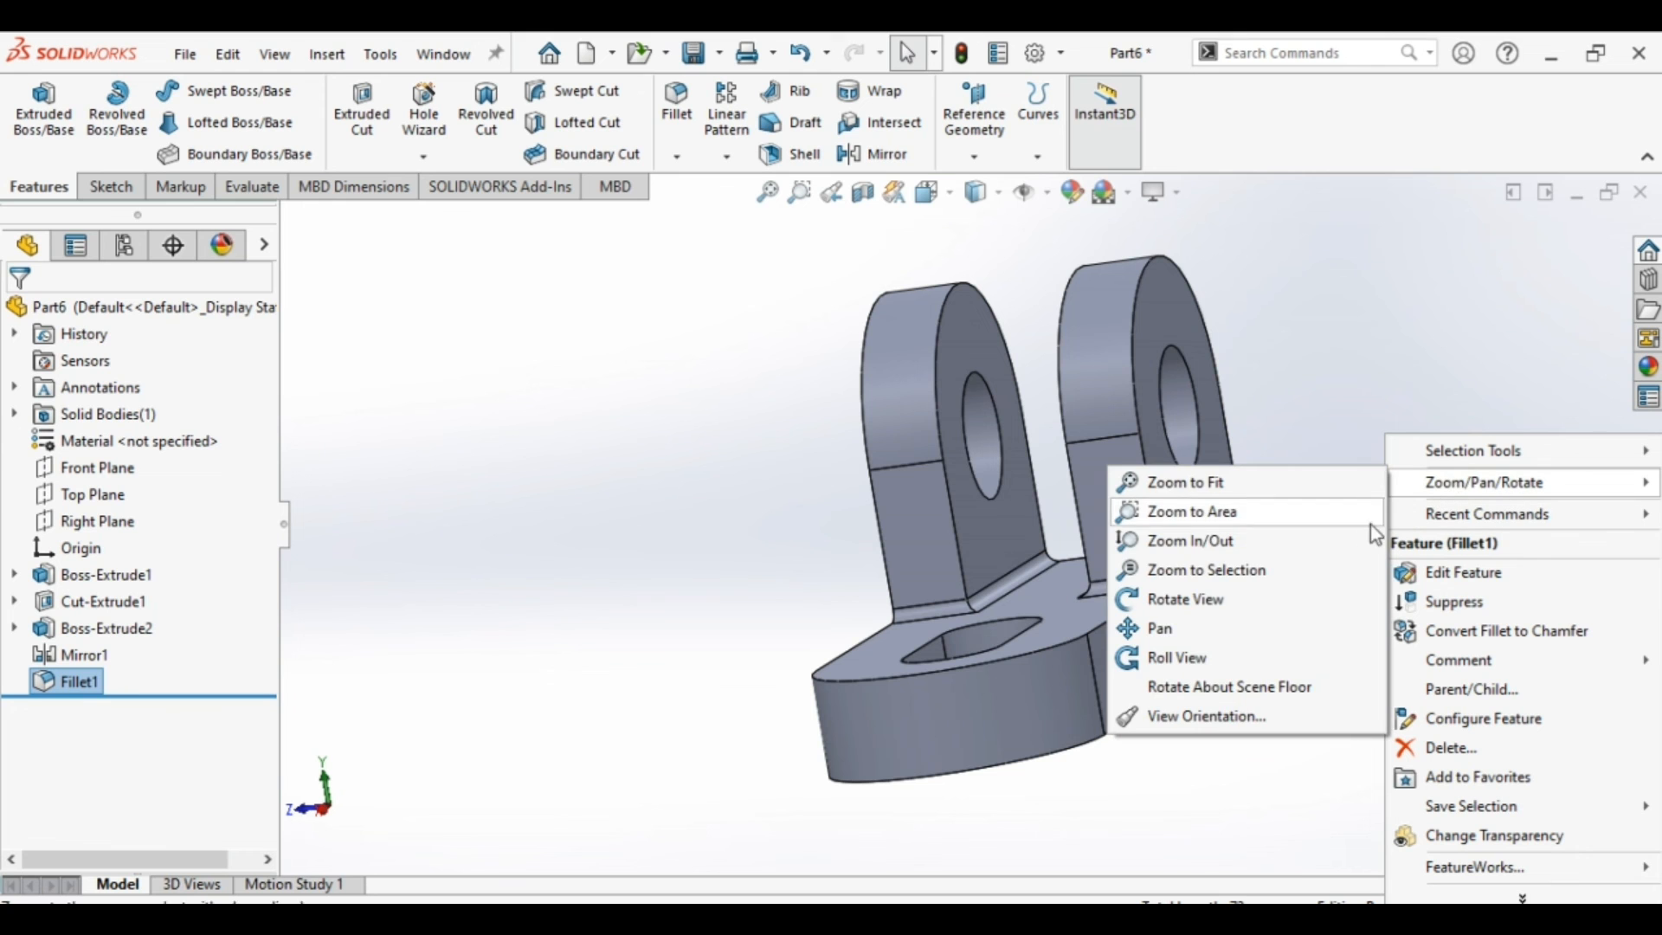
left_click(1248, 596)
left_click_drag(1310, 563, 797, 731)
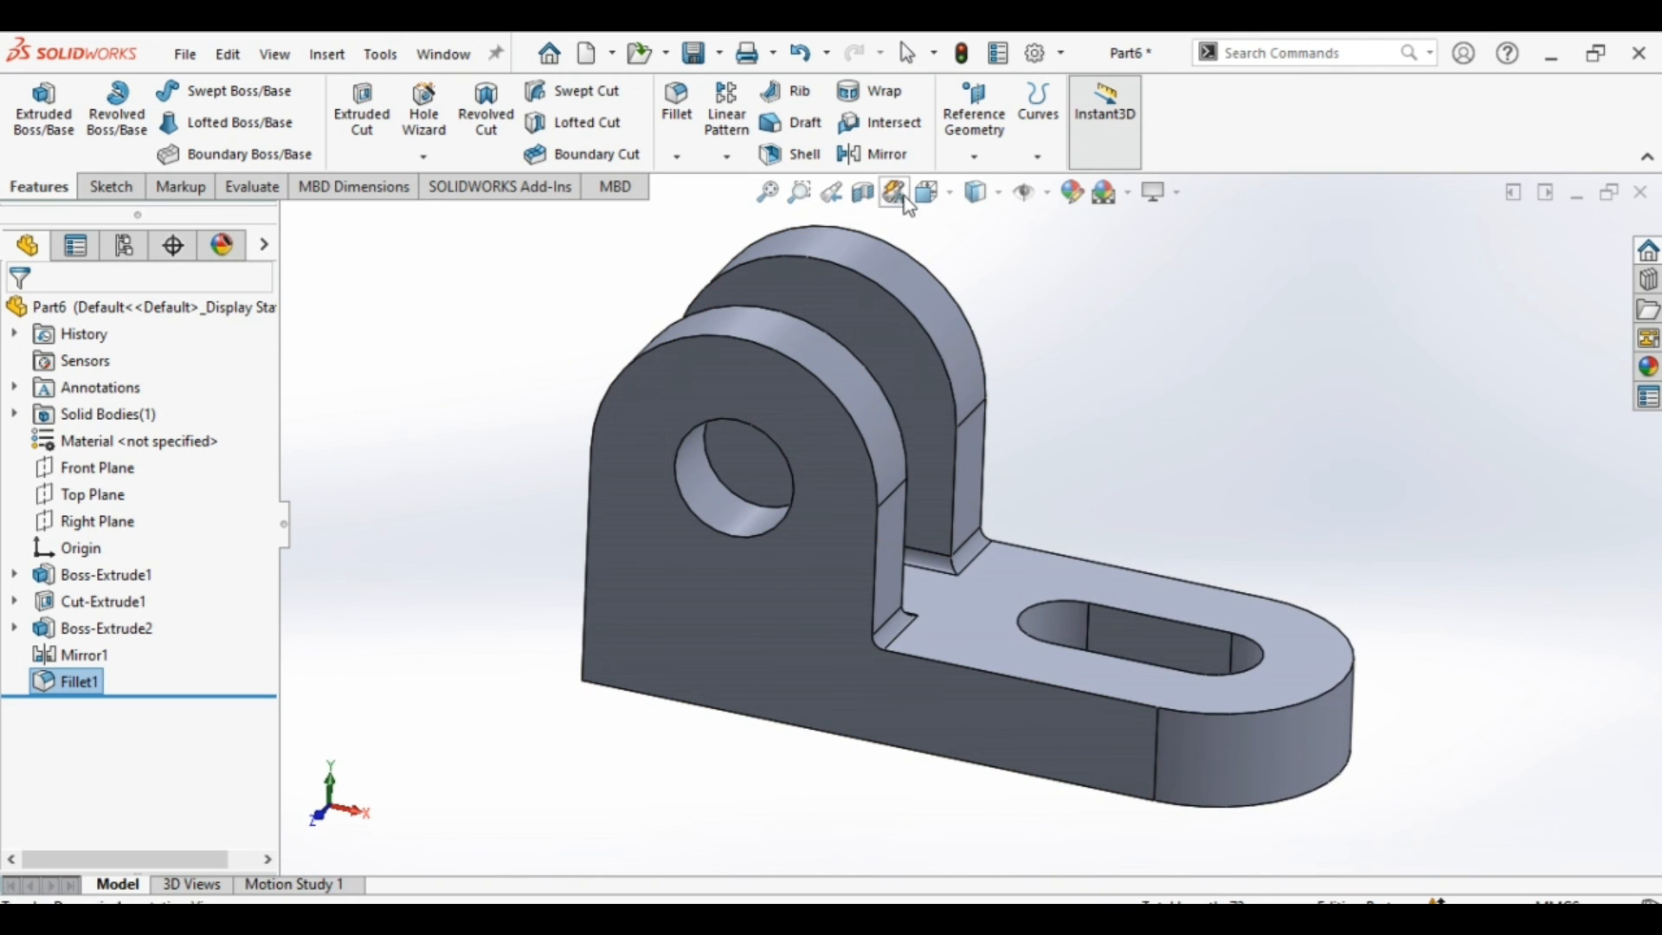
left_click(952, 192)
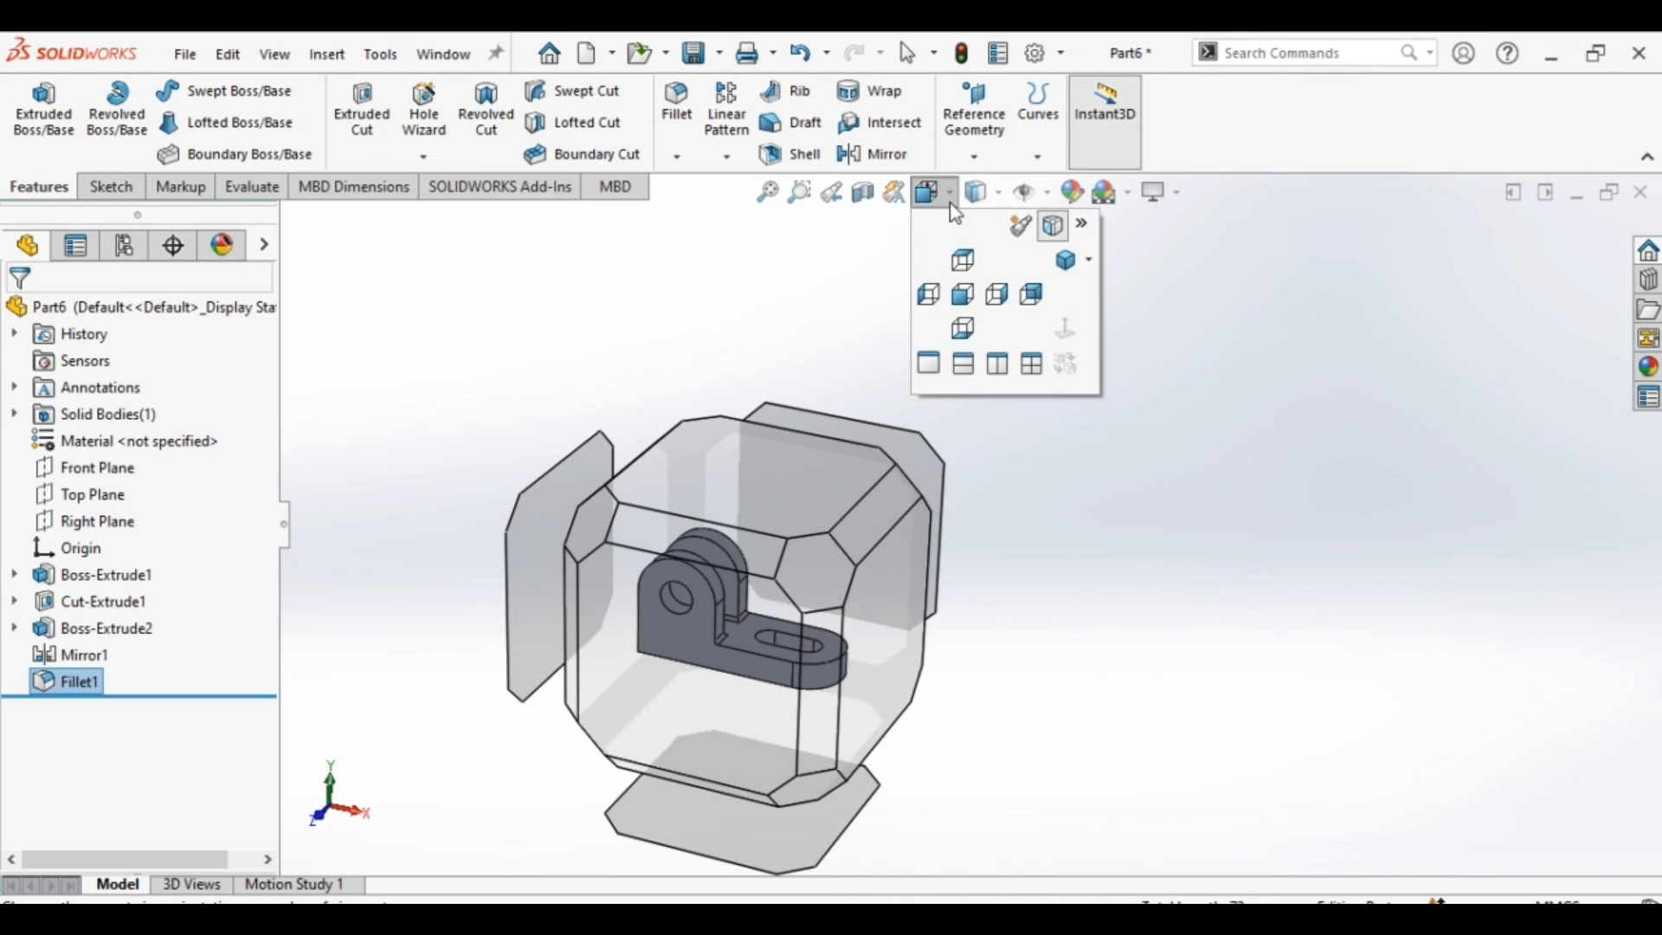
left_click(1001, 193)
left_click(953, 198)
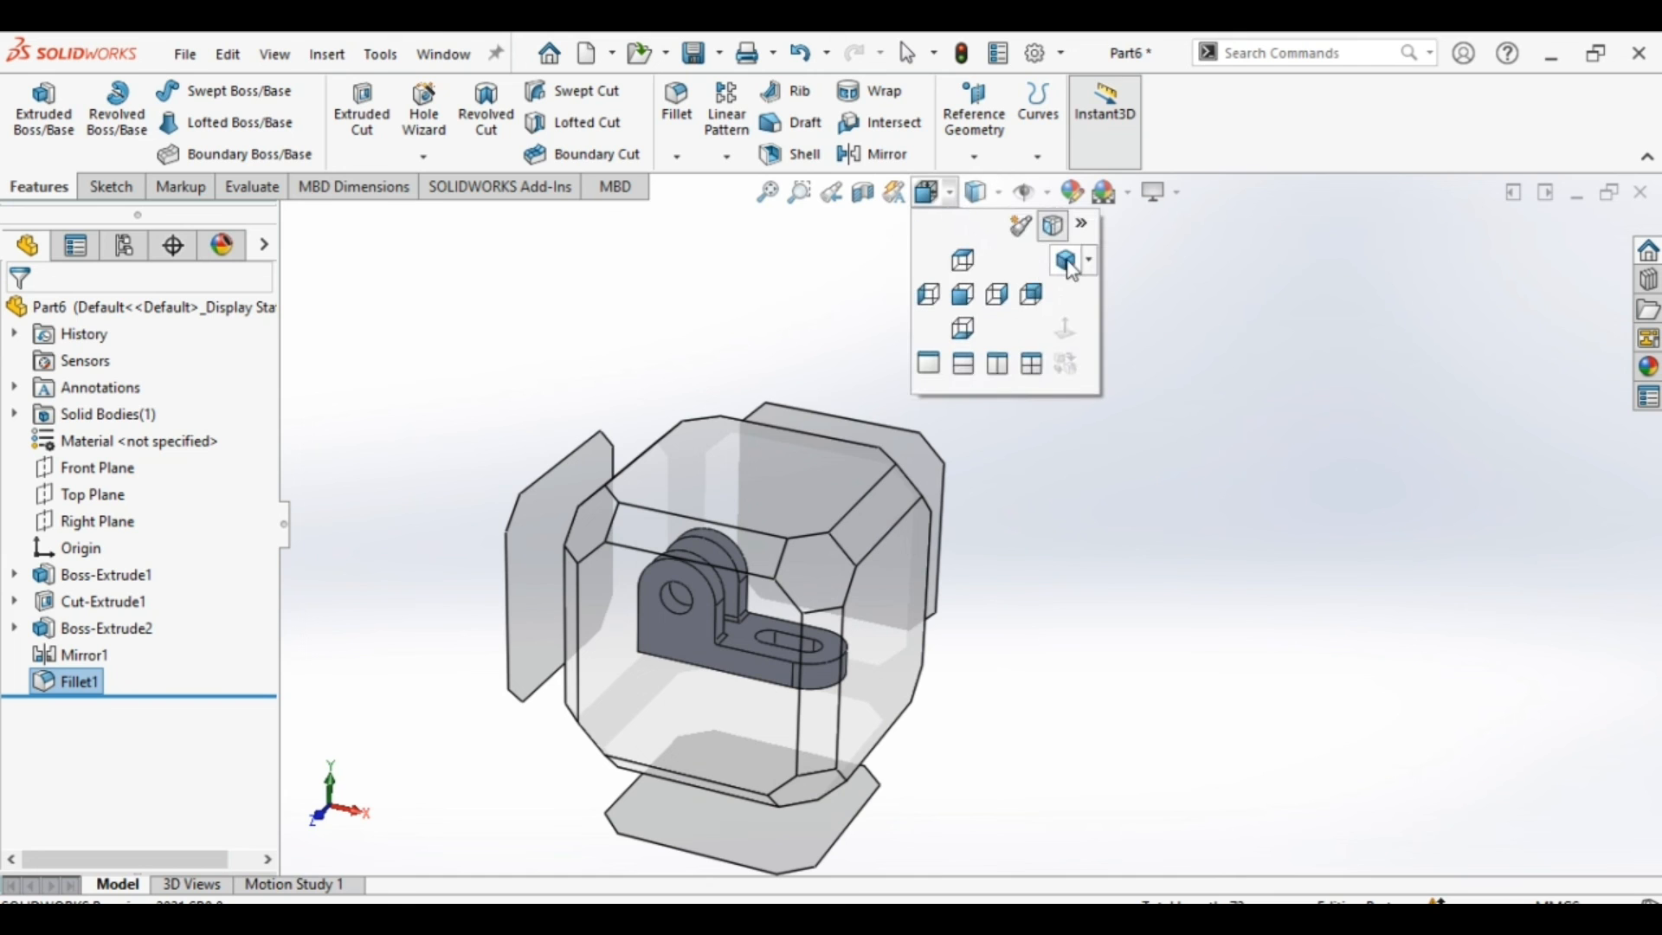
left_click(1090, 261)
left_click(1093, 292)
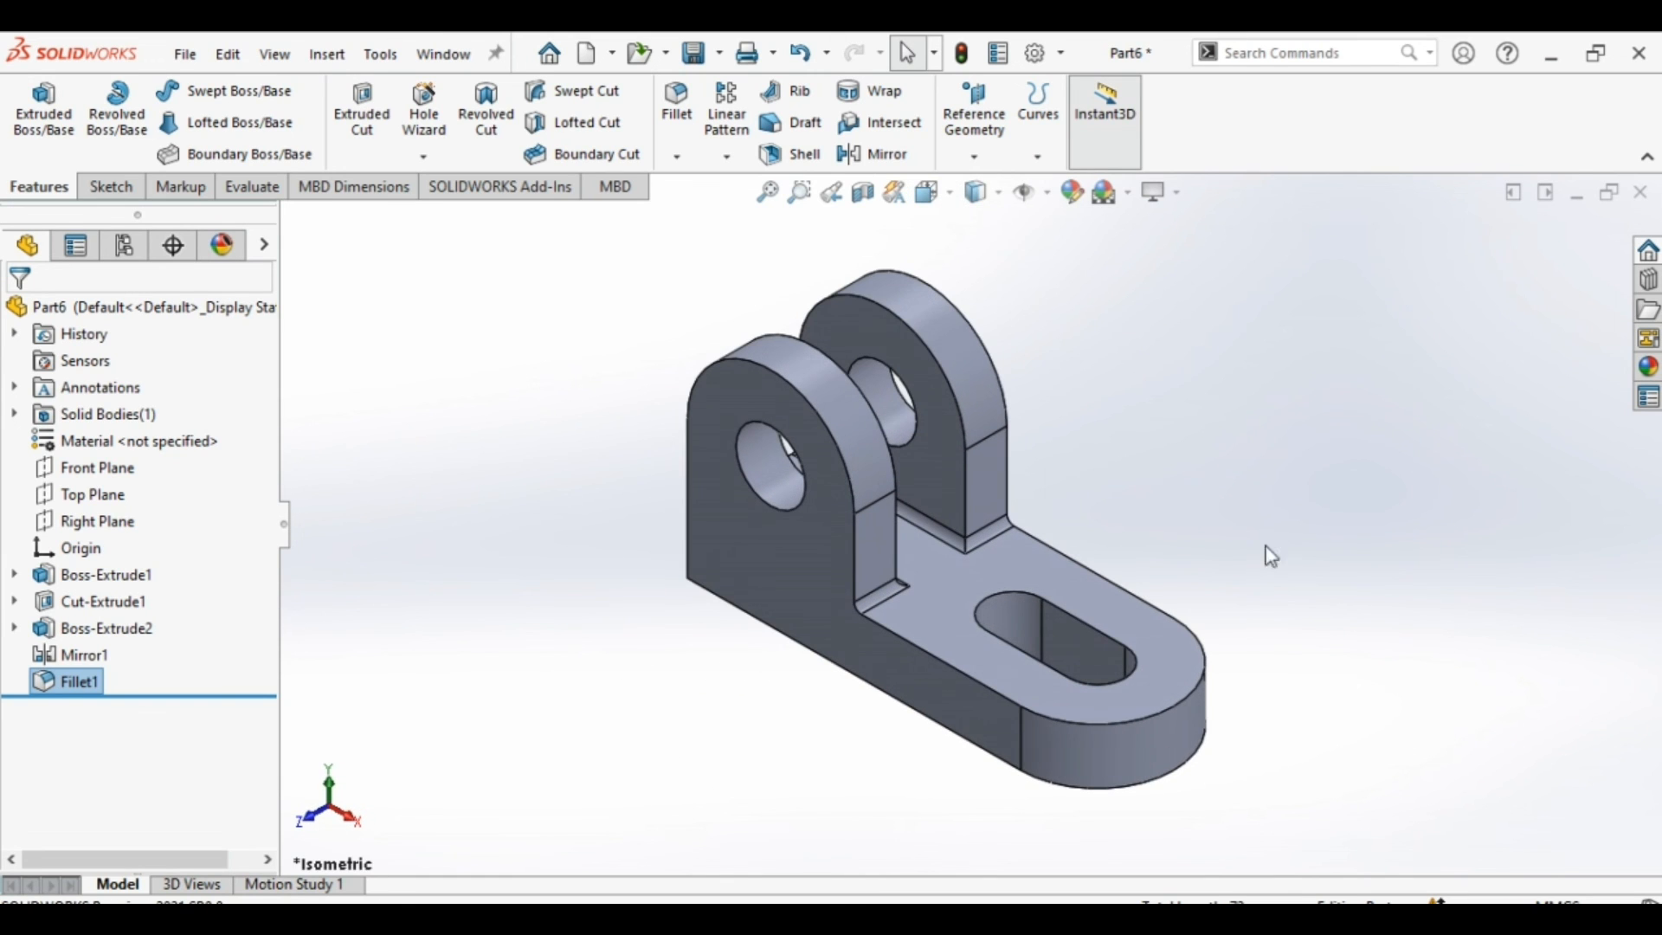